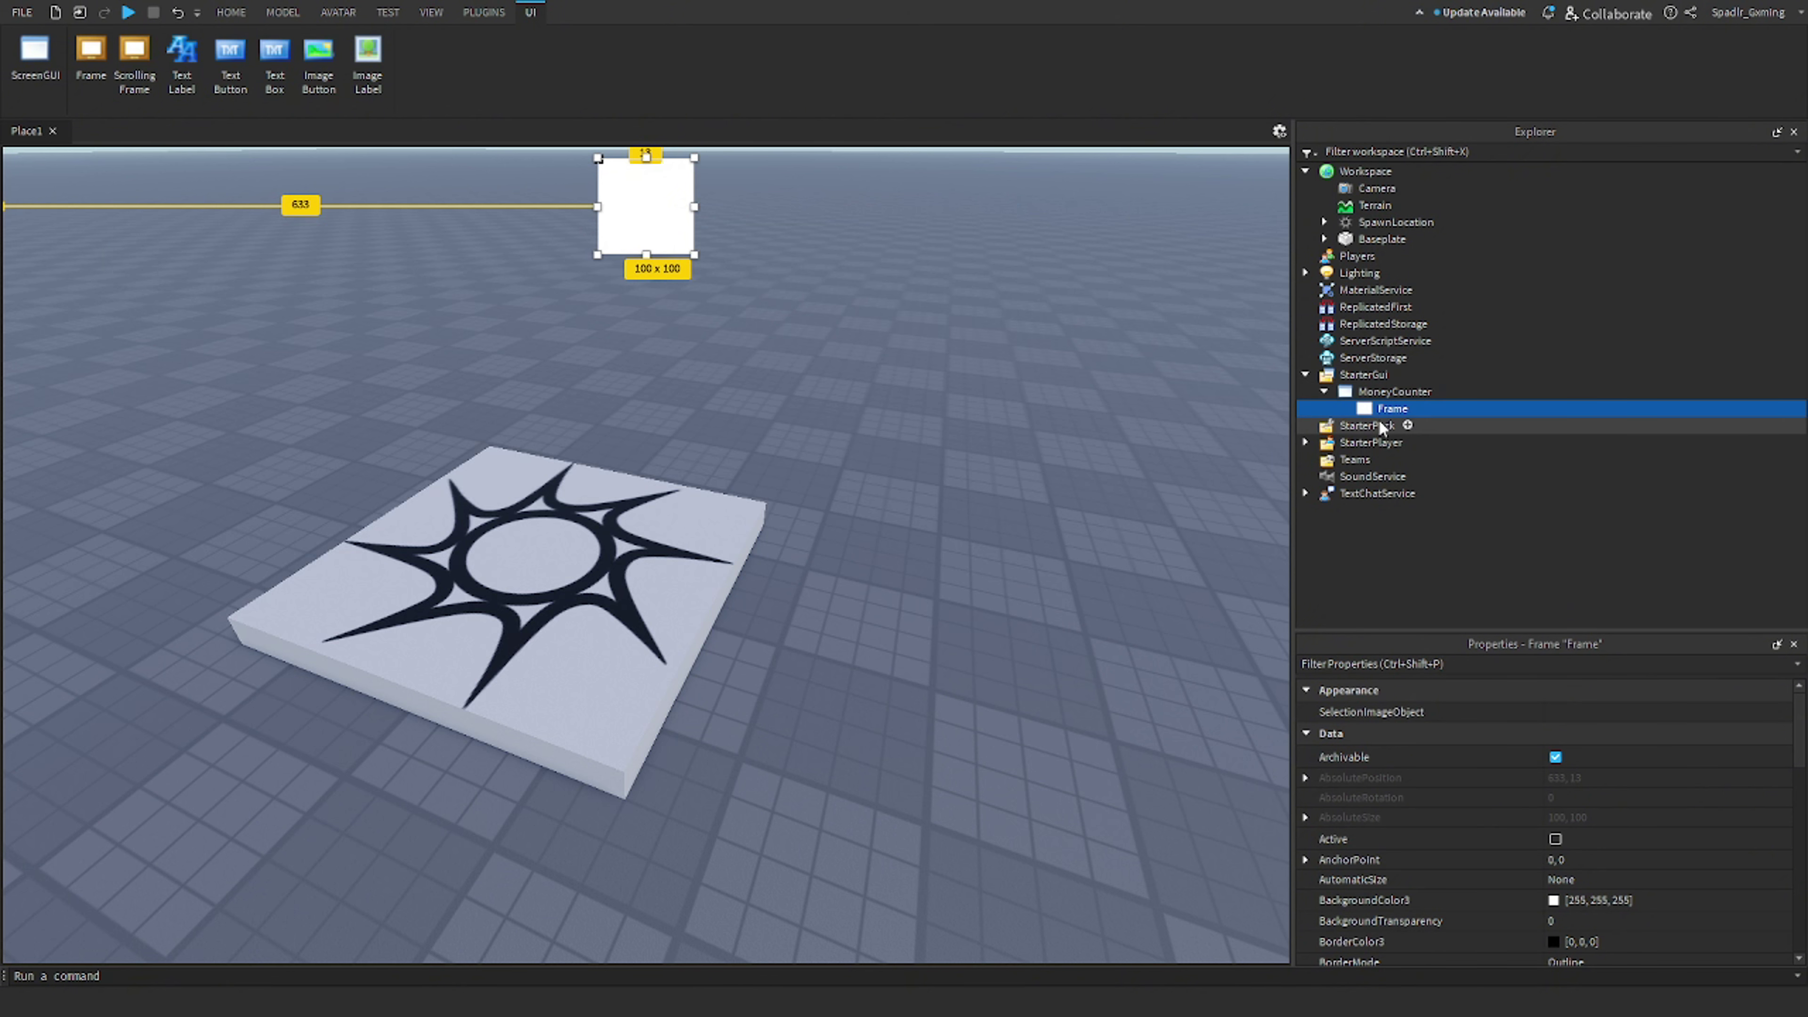
Delete the Frame inside StarterGui > MoneyCounter in the Roblox Studio Explorer
key("Delete")
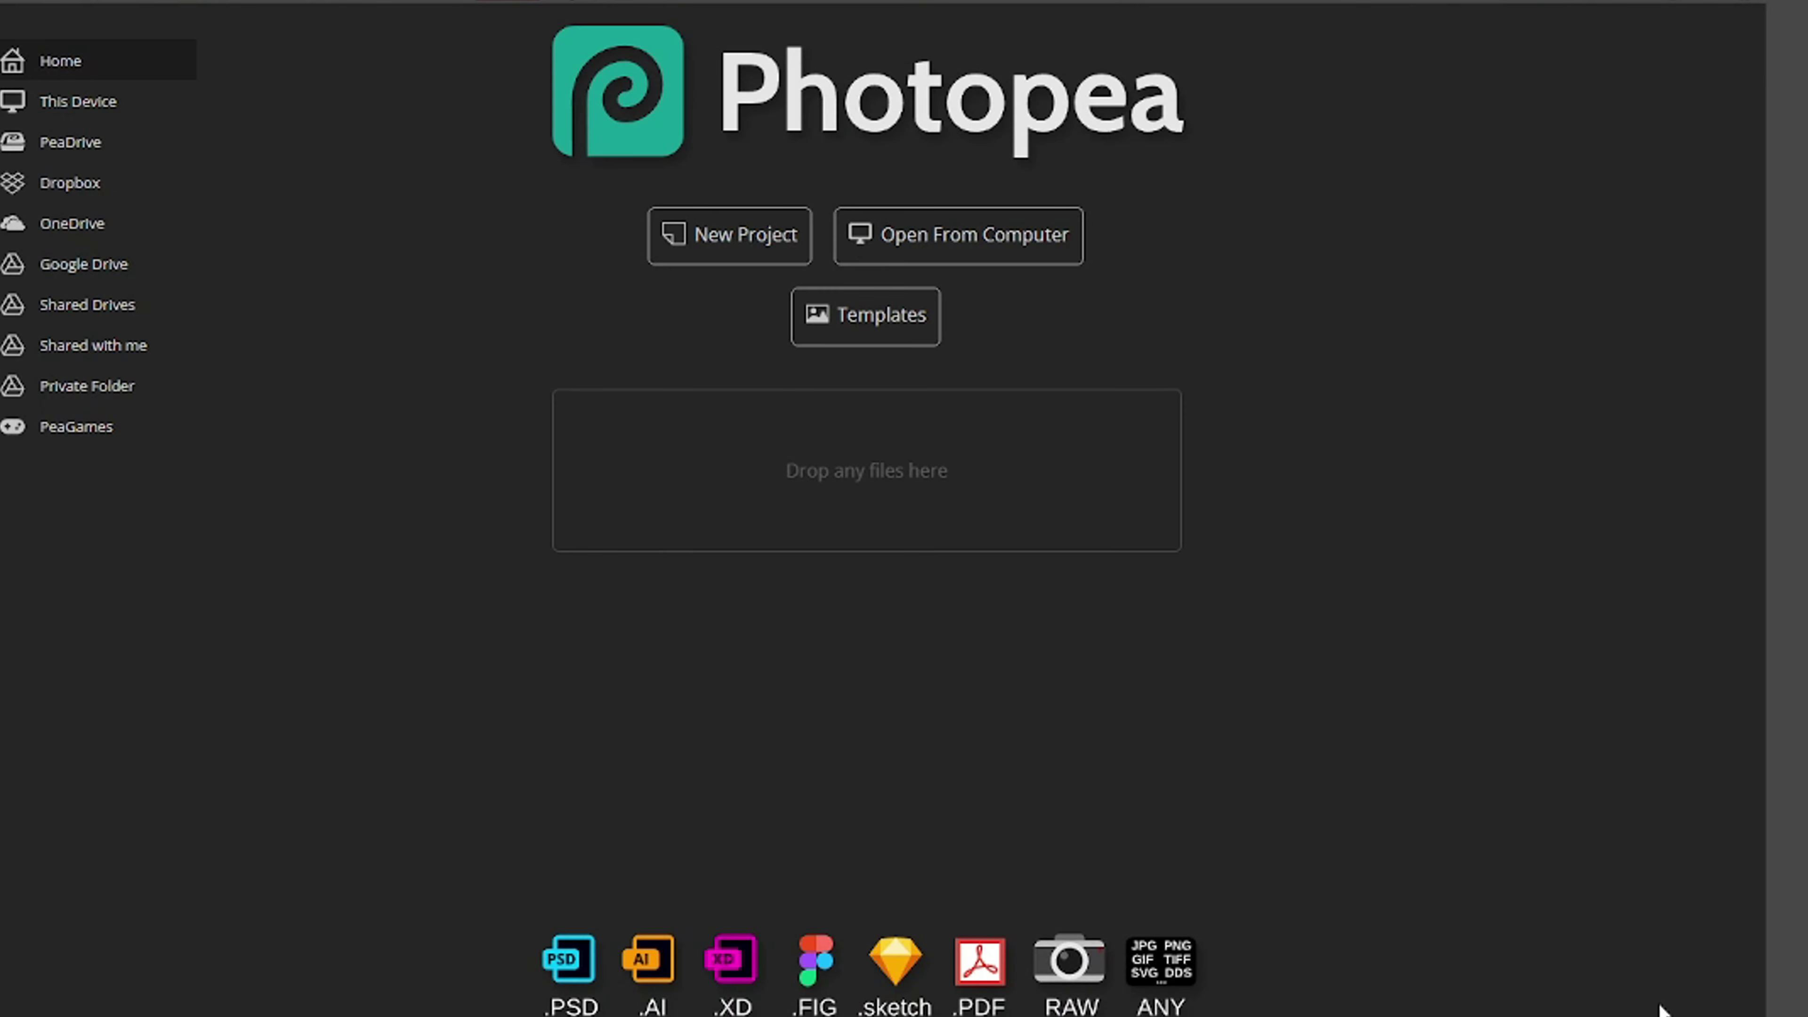
Create a blank 2560×1440 Youtube Cover document and pick the Rectangle tool
left_click(741, 239)
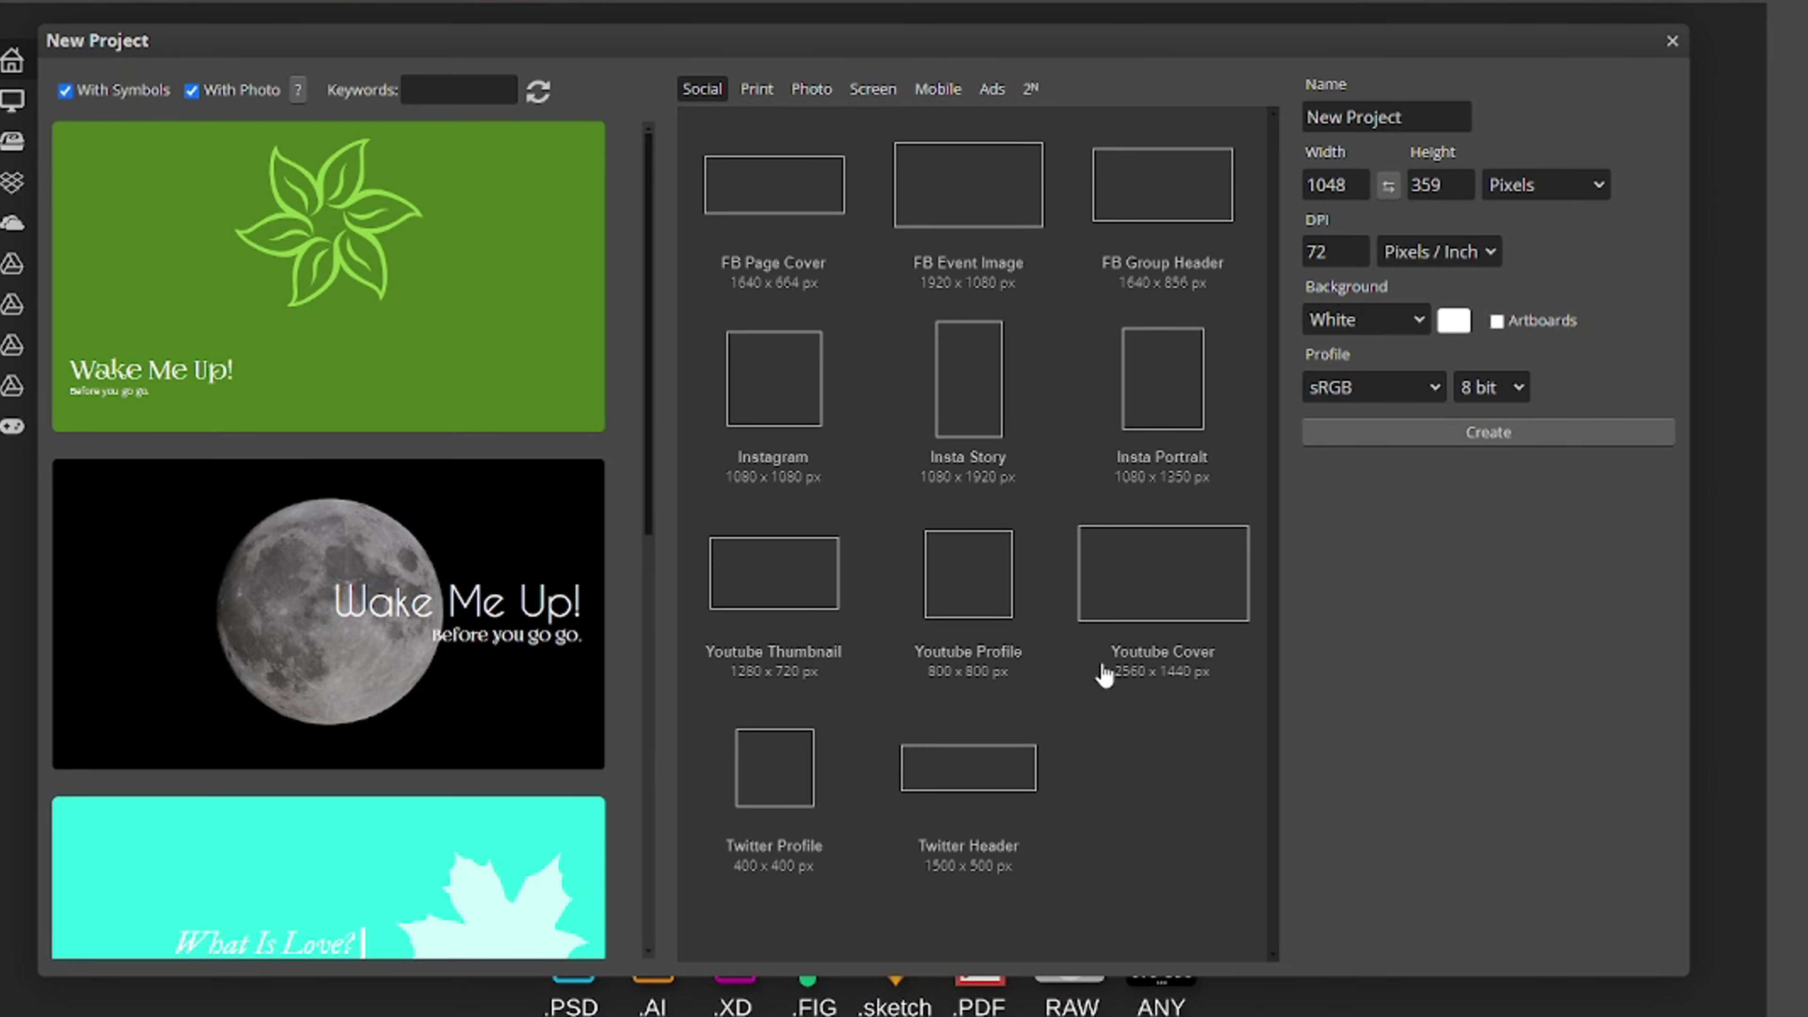
left_click(1109, 637)
left_click(1597, 427)
right_click(8, 625)
left_click(64, 622)
Set the rectangle's stroke corners to round and its mode to New Layer
left_click(64, 622)
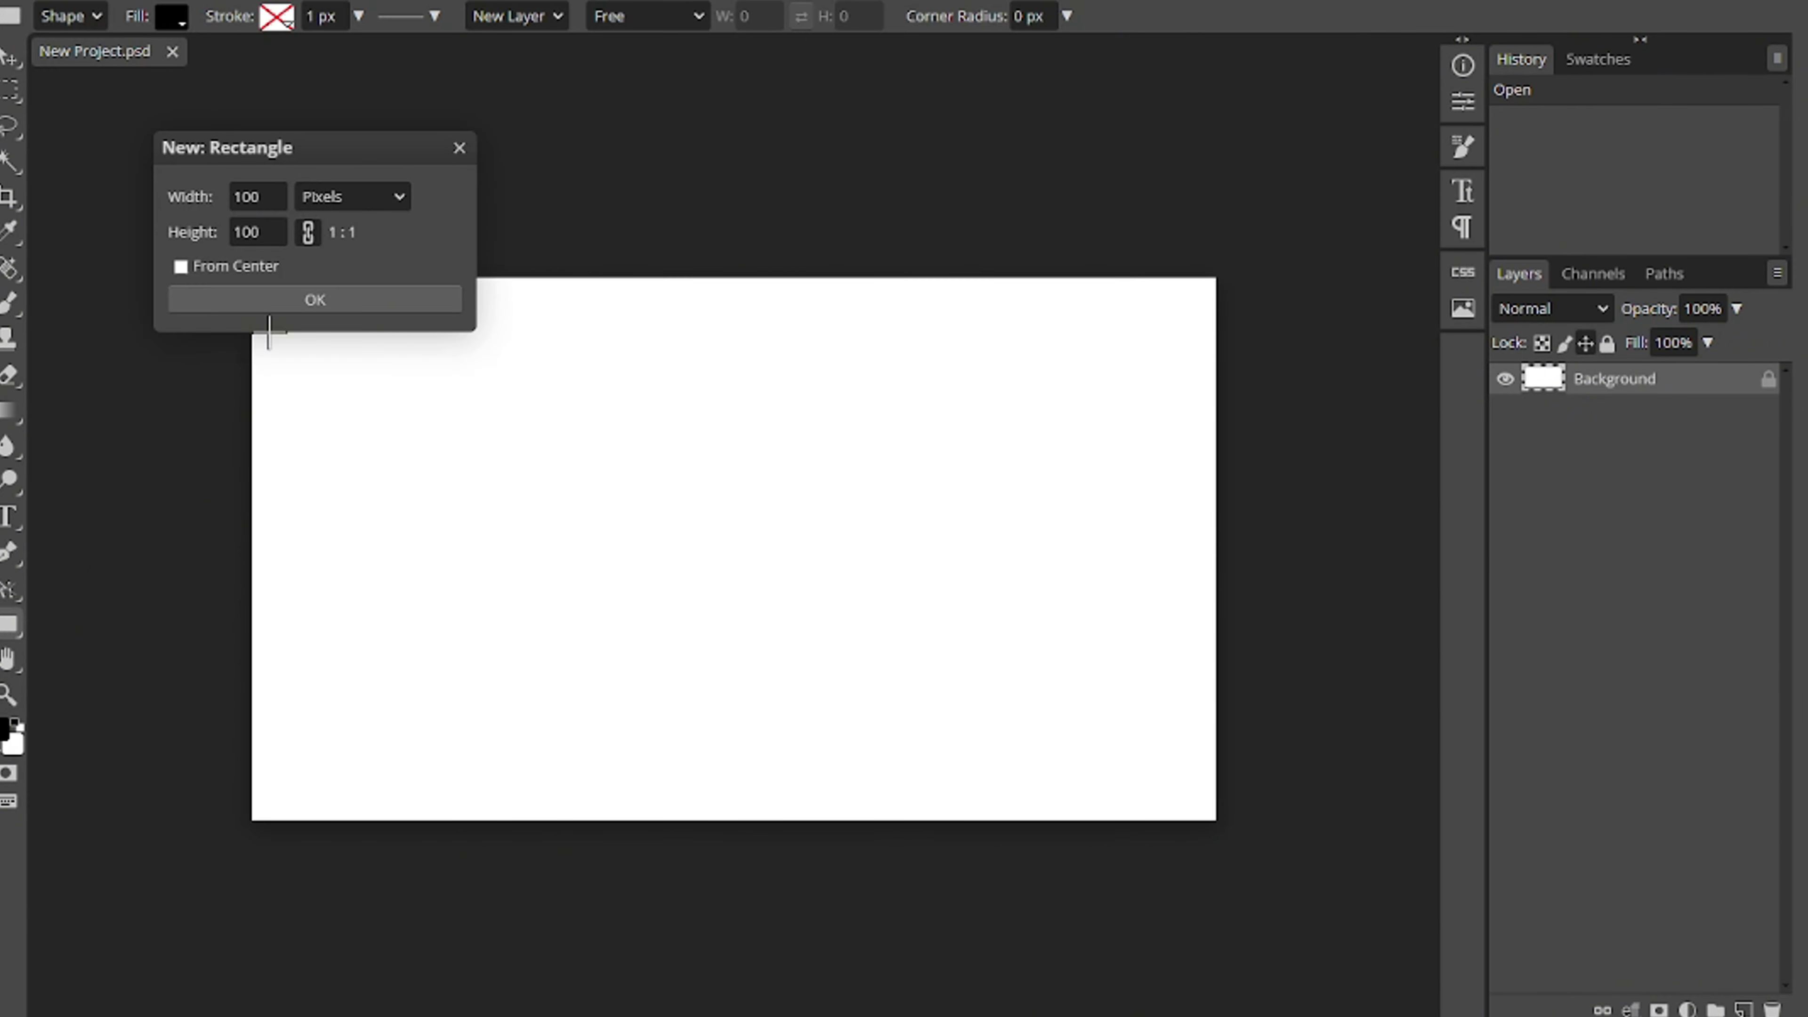
left_click(456, 146)
left_click(432, 15)
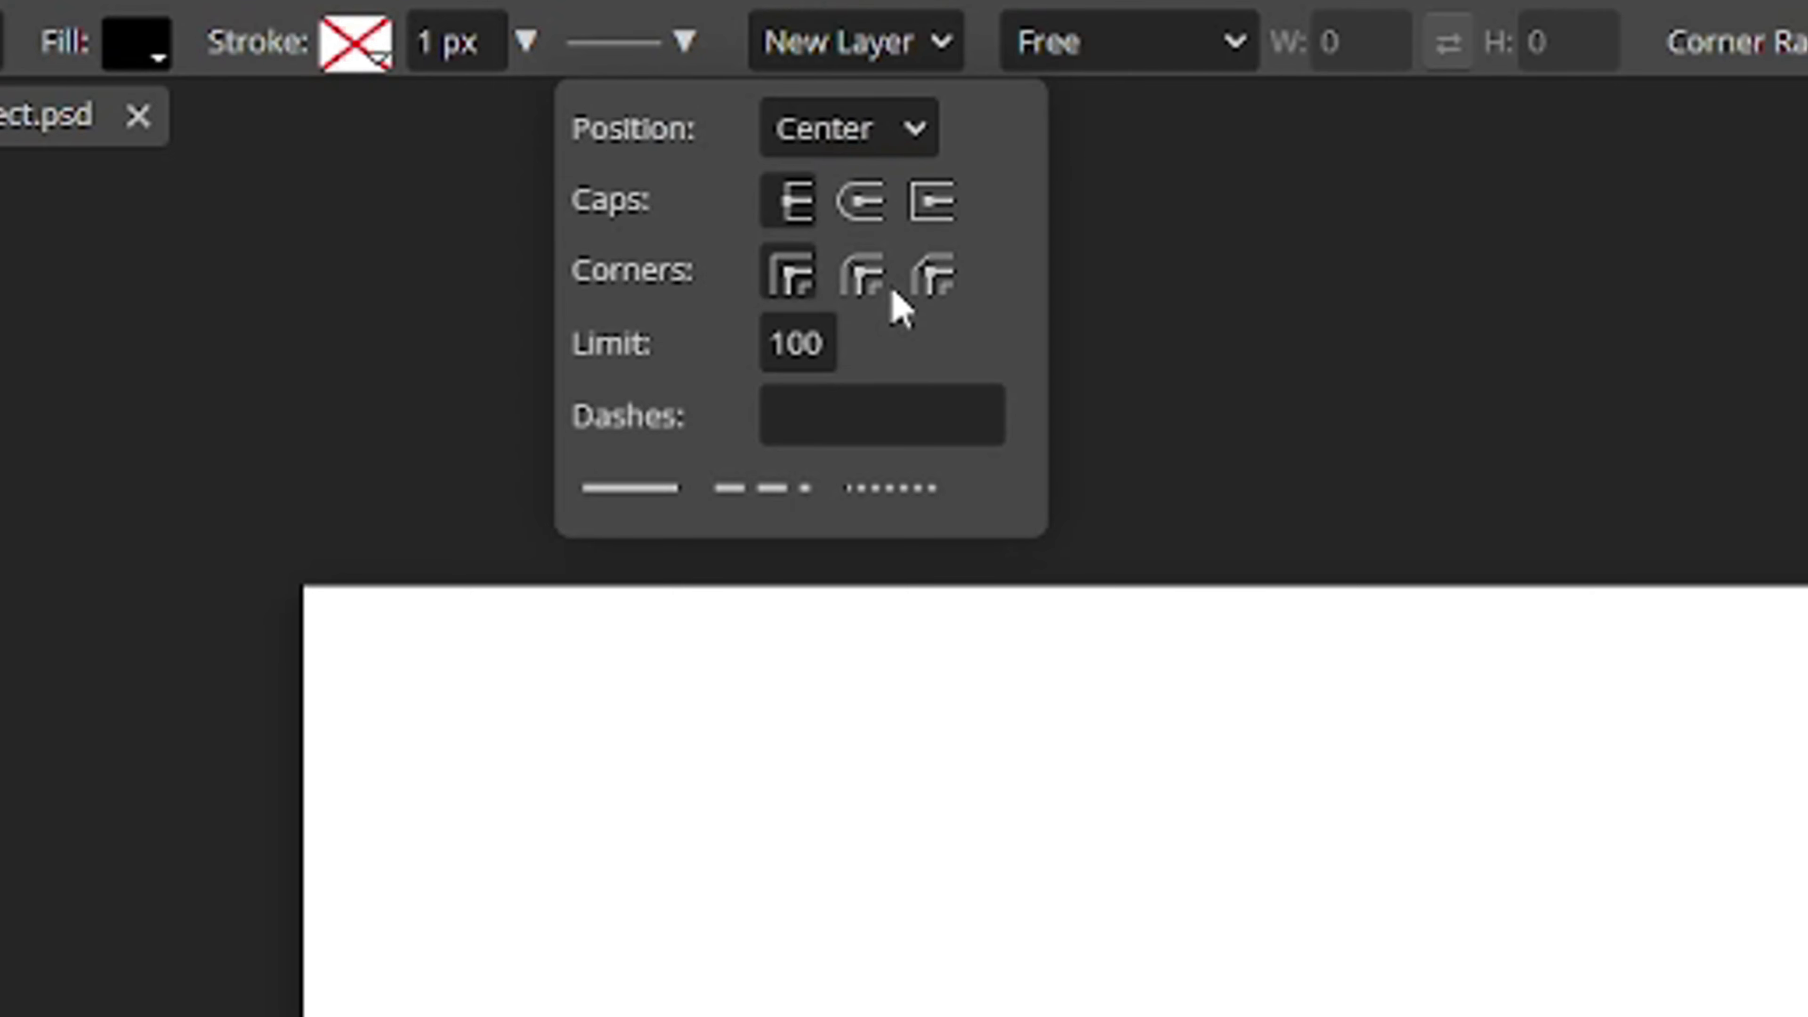
left_click(858, 280)
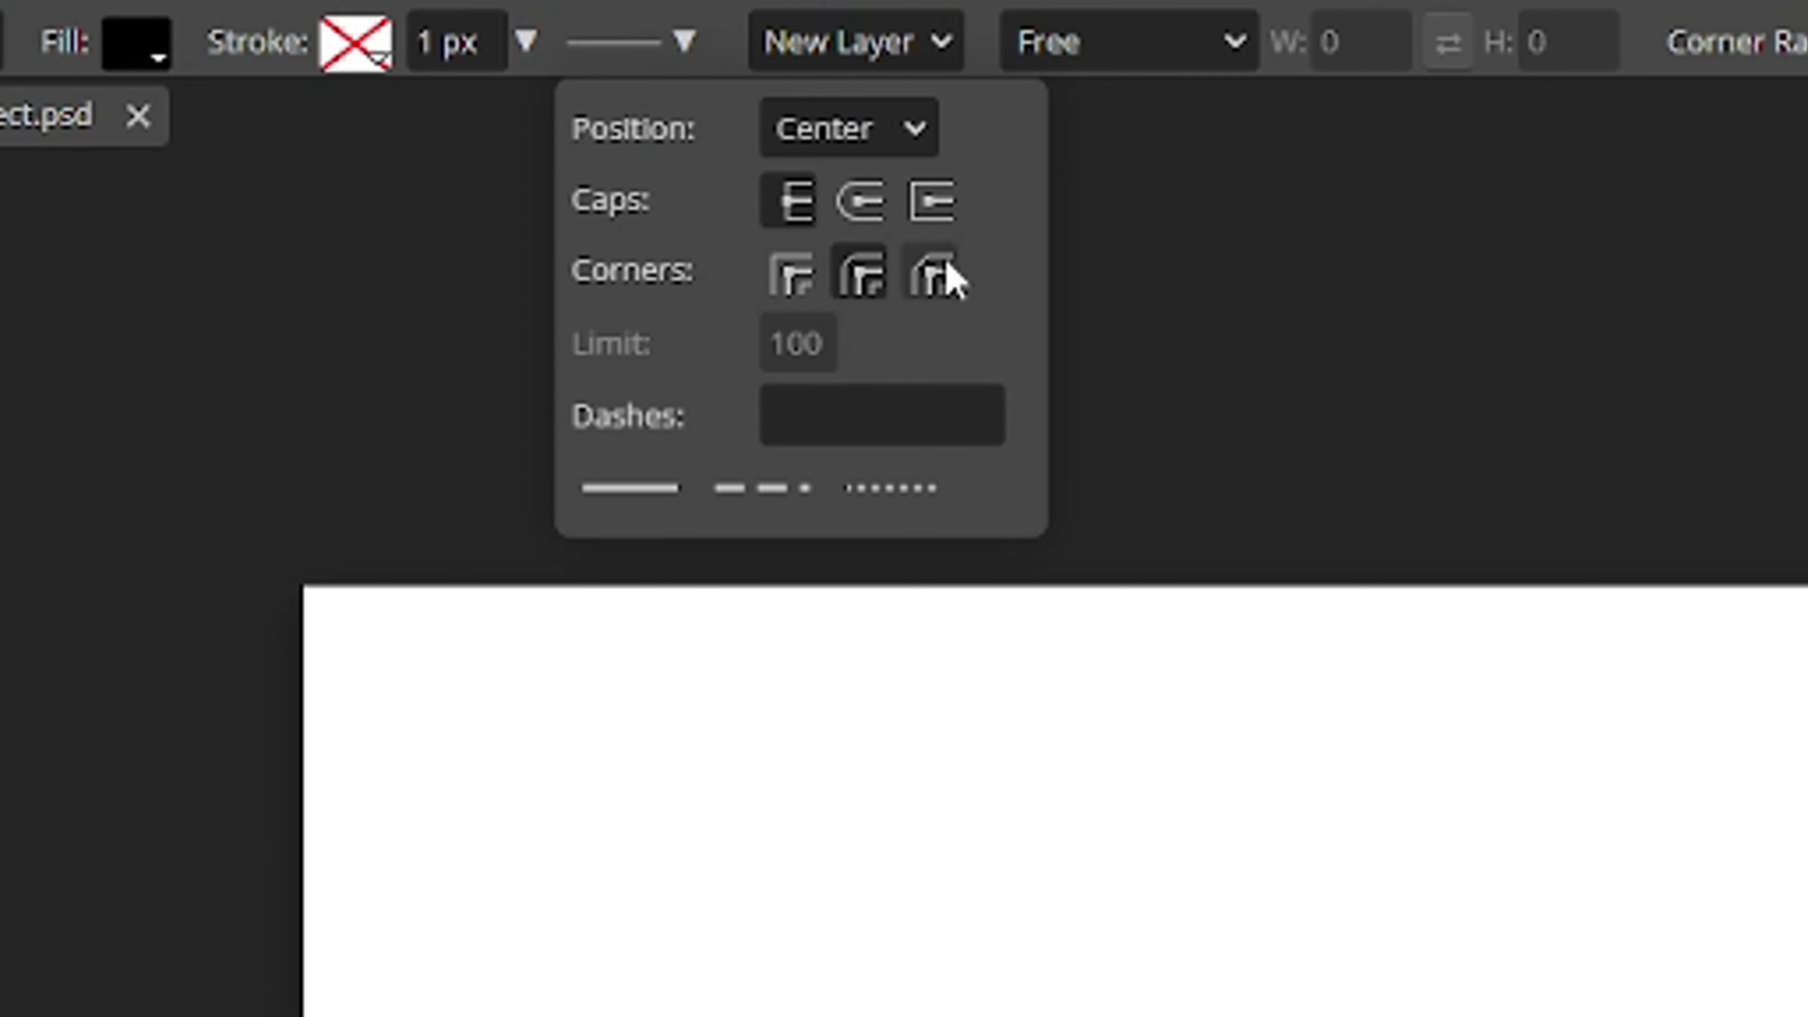
left_click(940, 284)
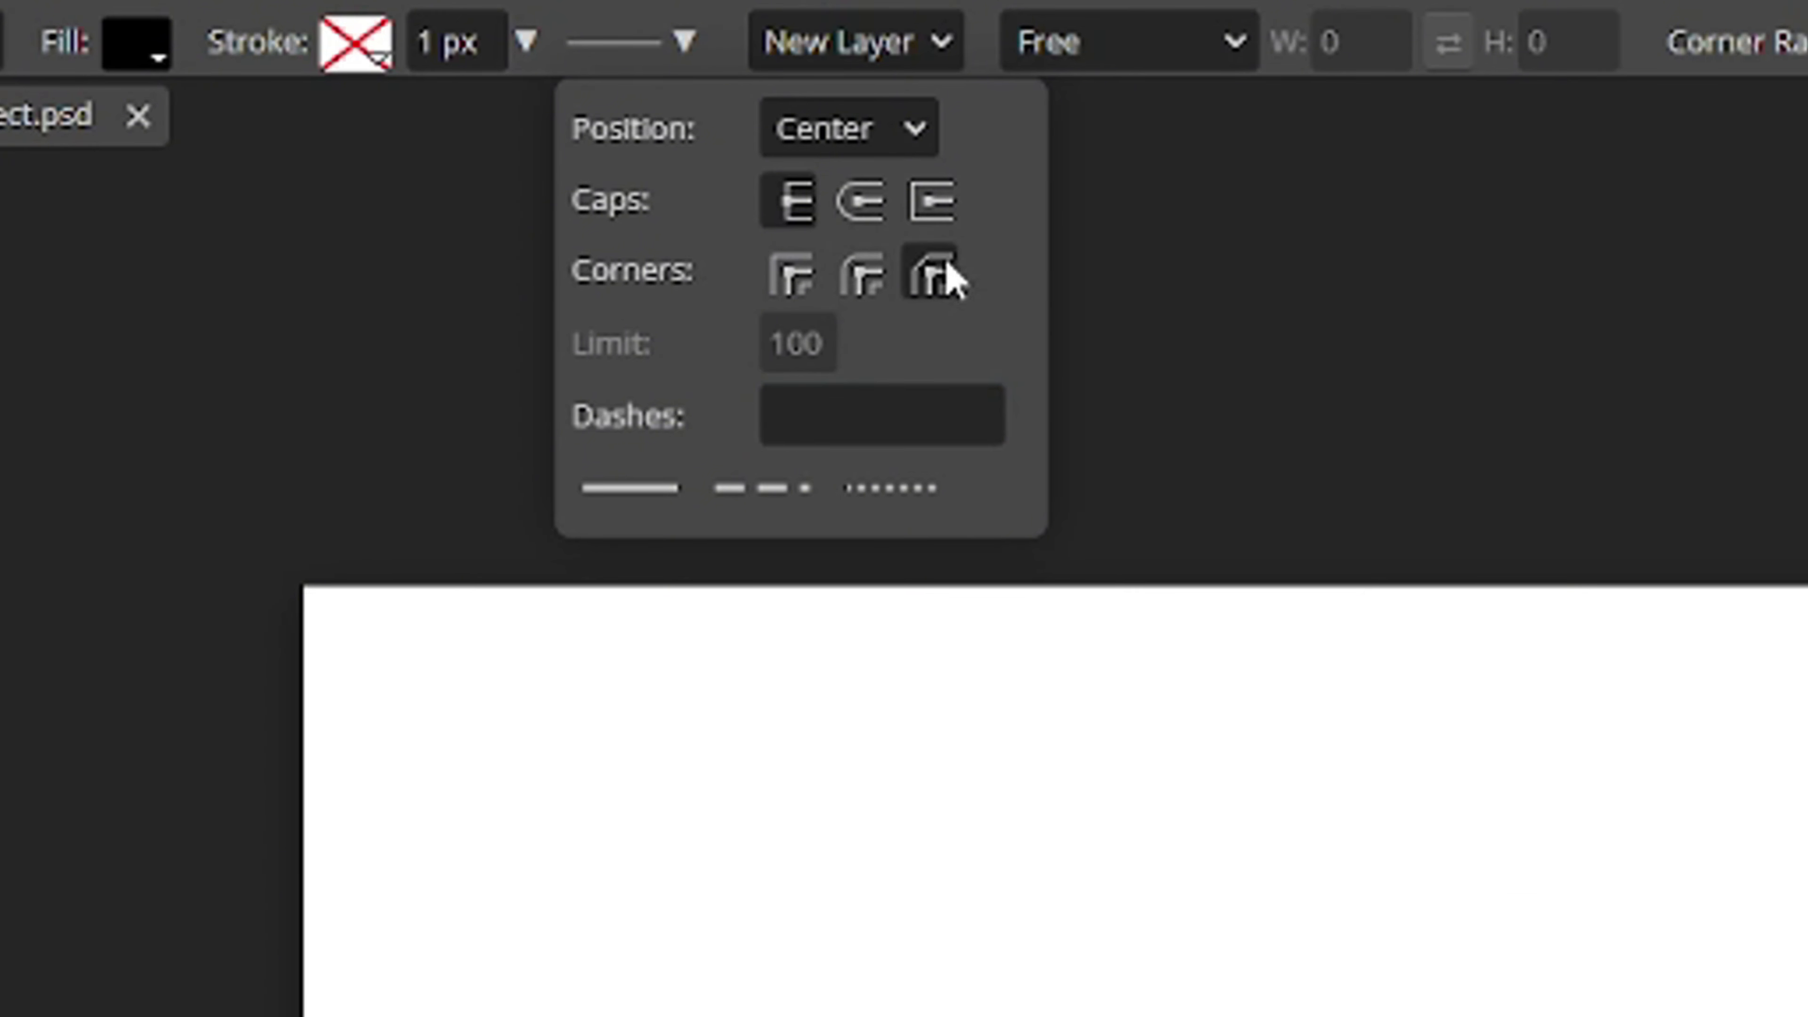
left_click(863, 277)
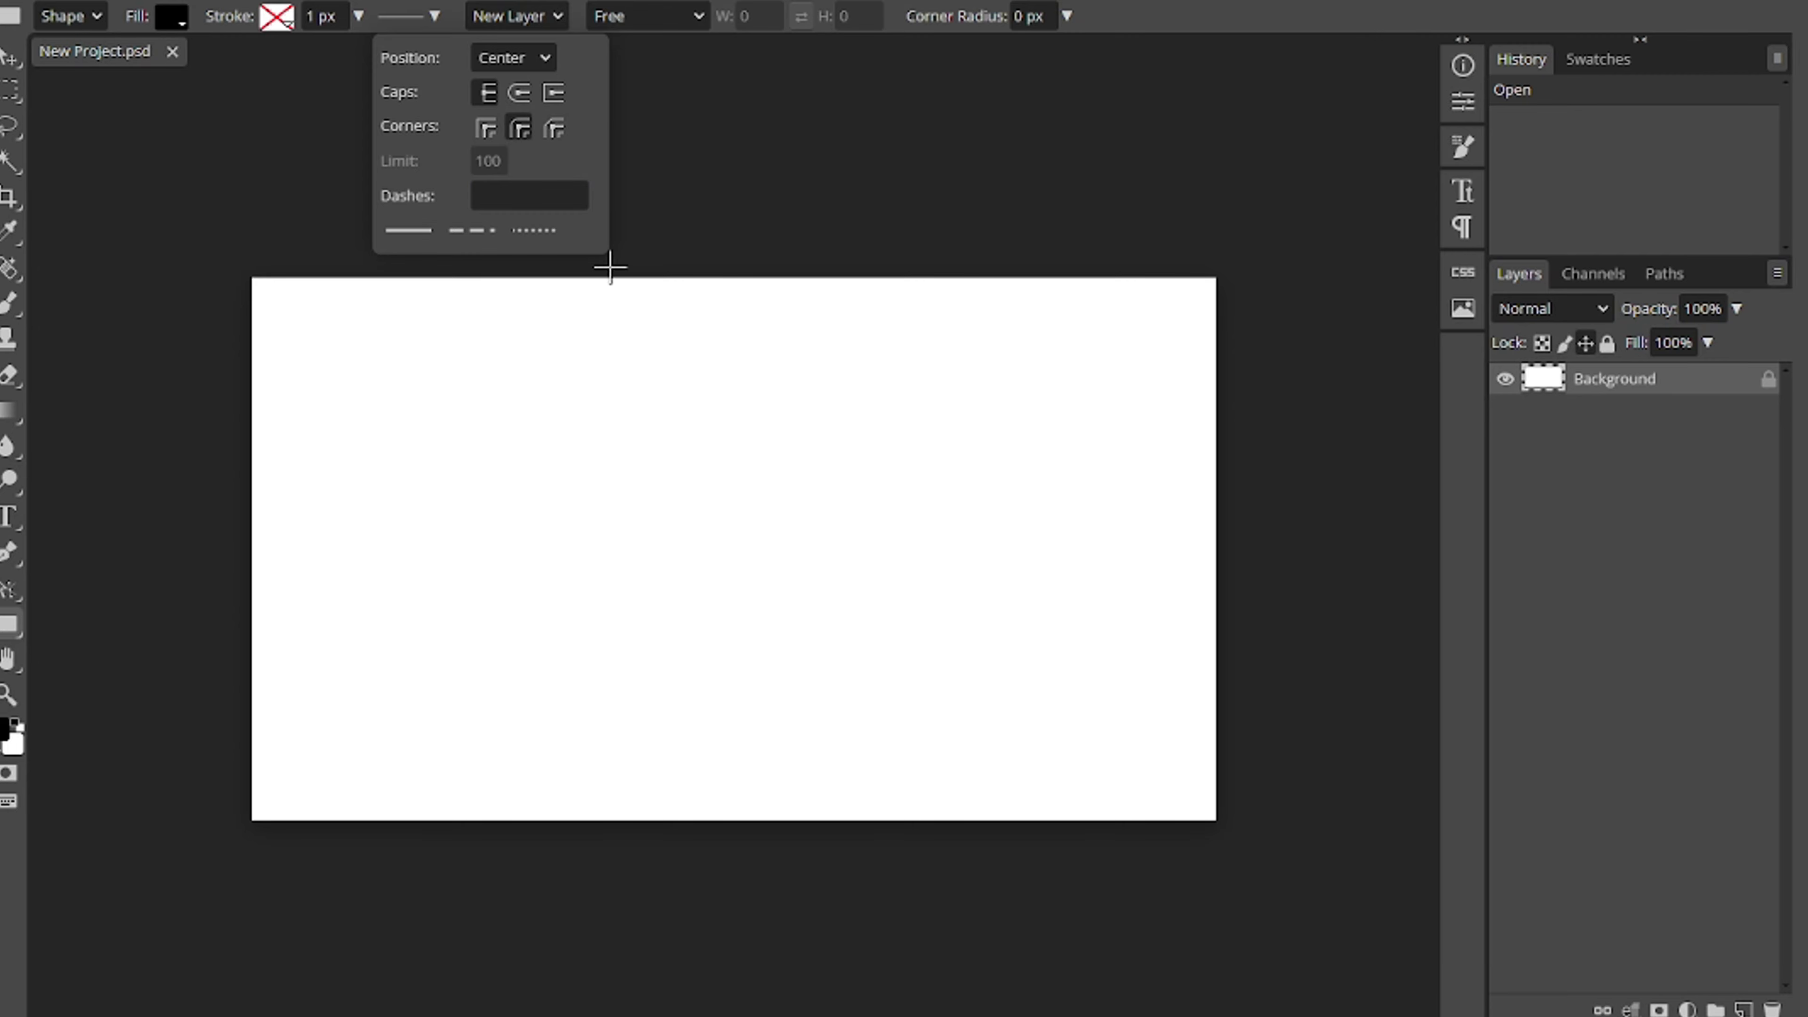
left_click(498, 15)
left_click(522, 42)
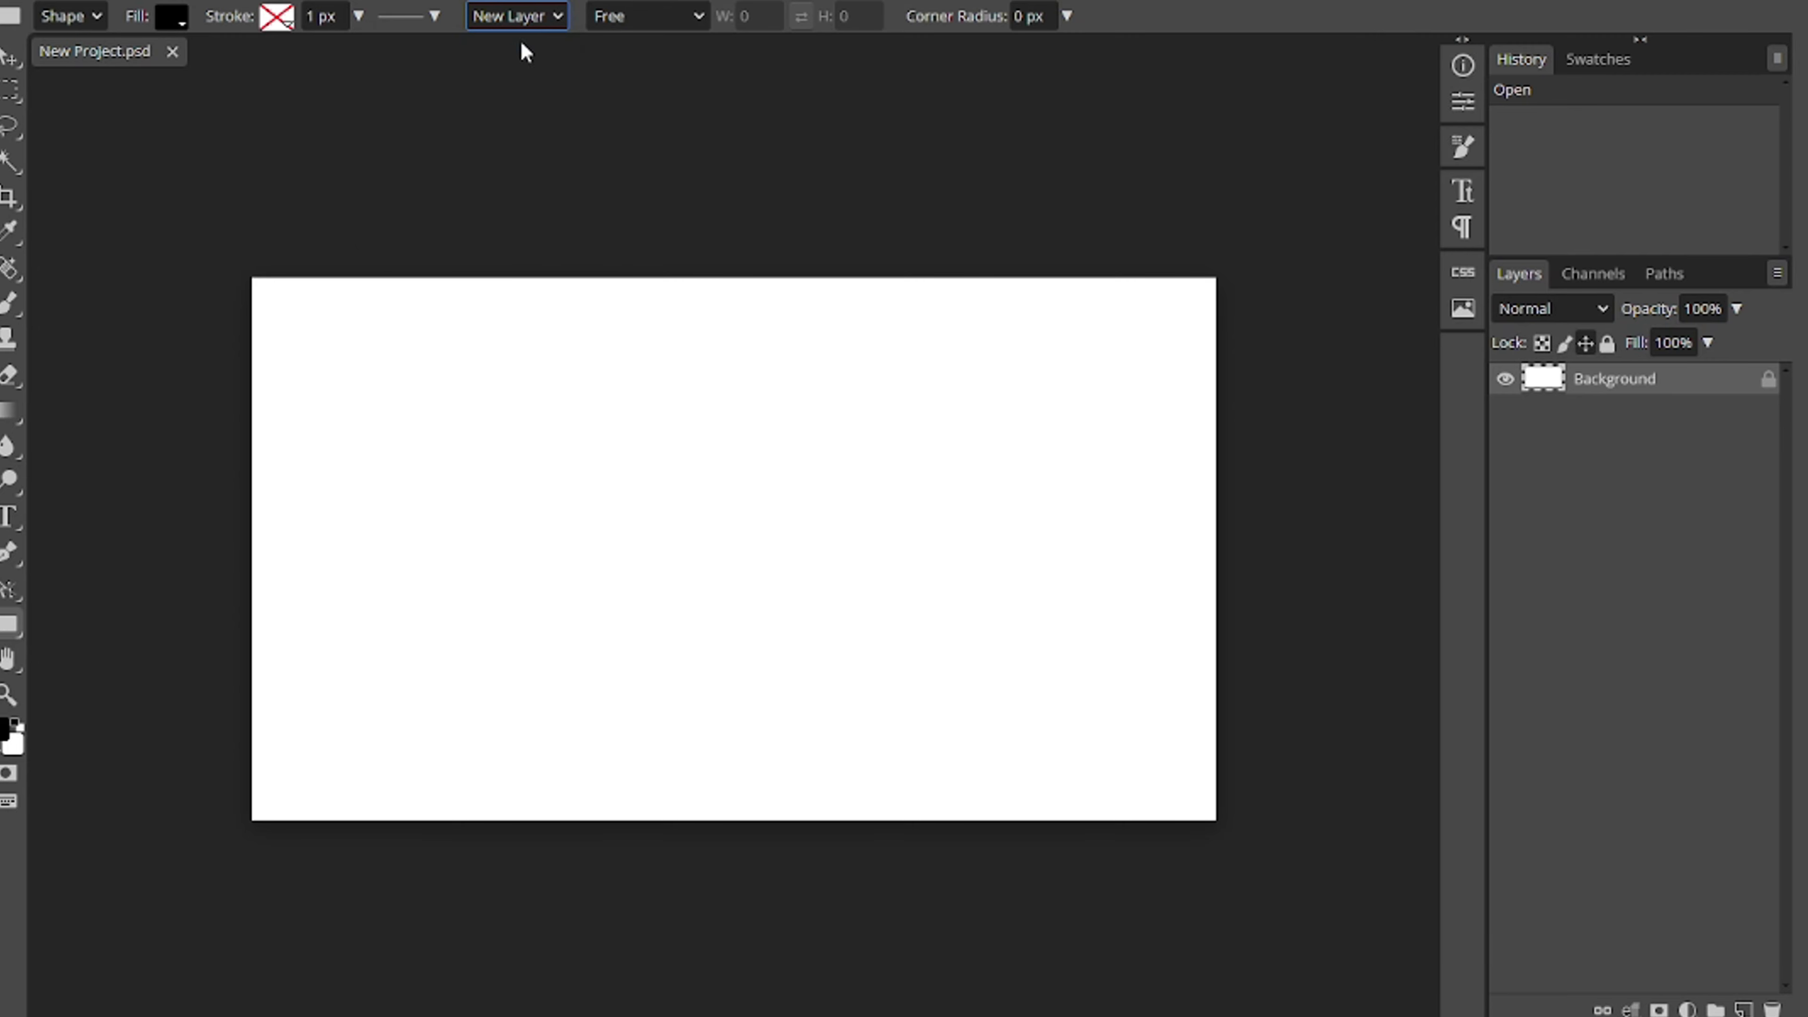
Draw a black rounded rectangle, about 1044 × 400 px, near the canvas top and open its layer styles
left_click_drag(510, 421, 905, 569)
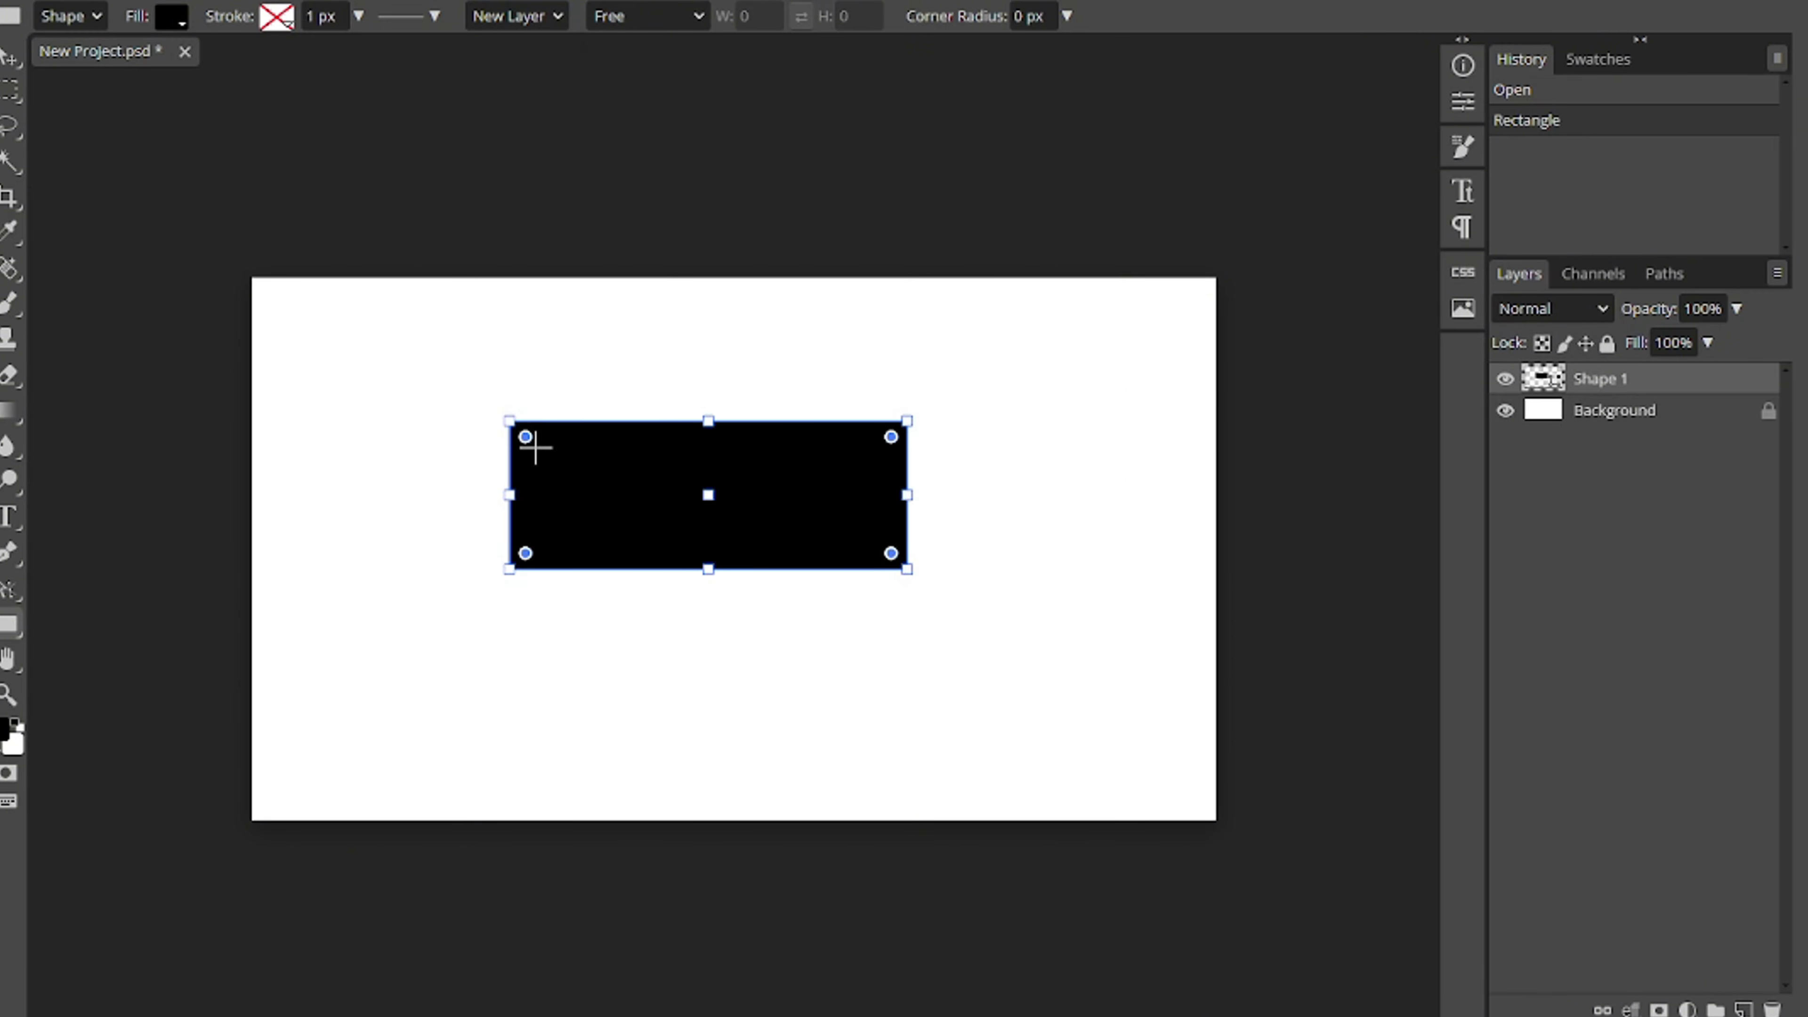
left_click_drag(528, 445, 550, 453)
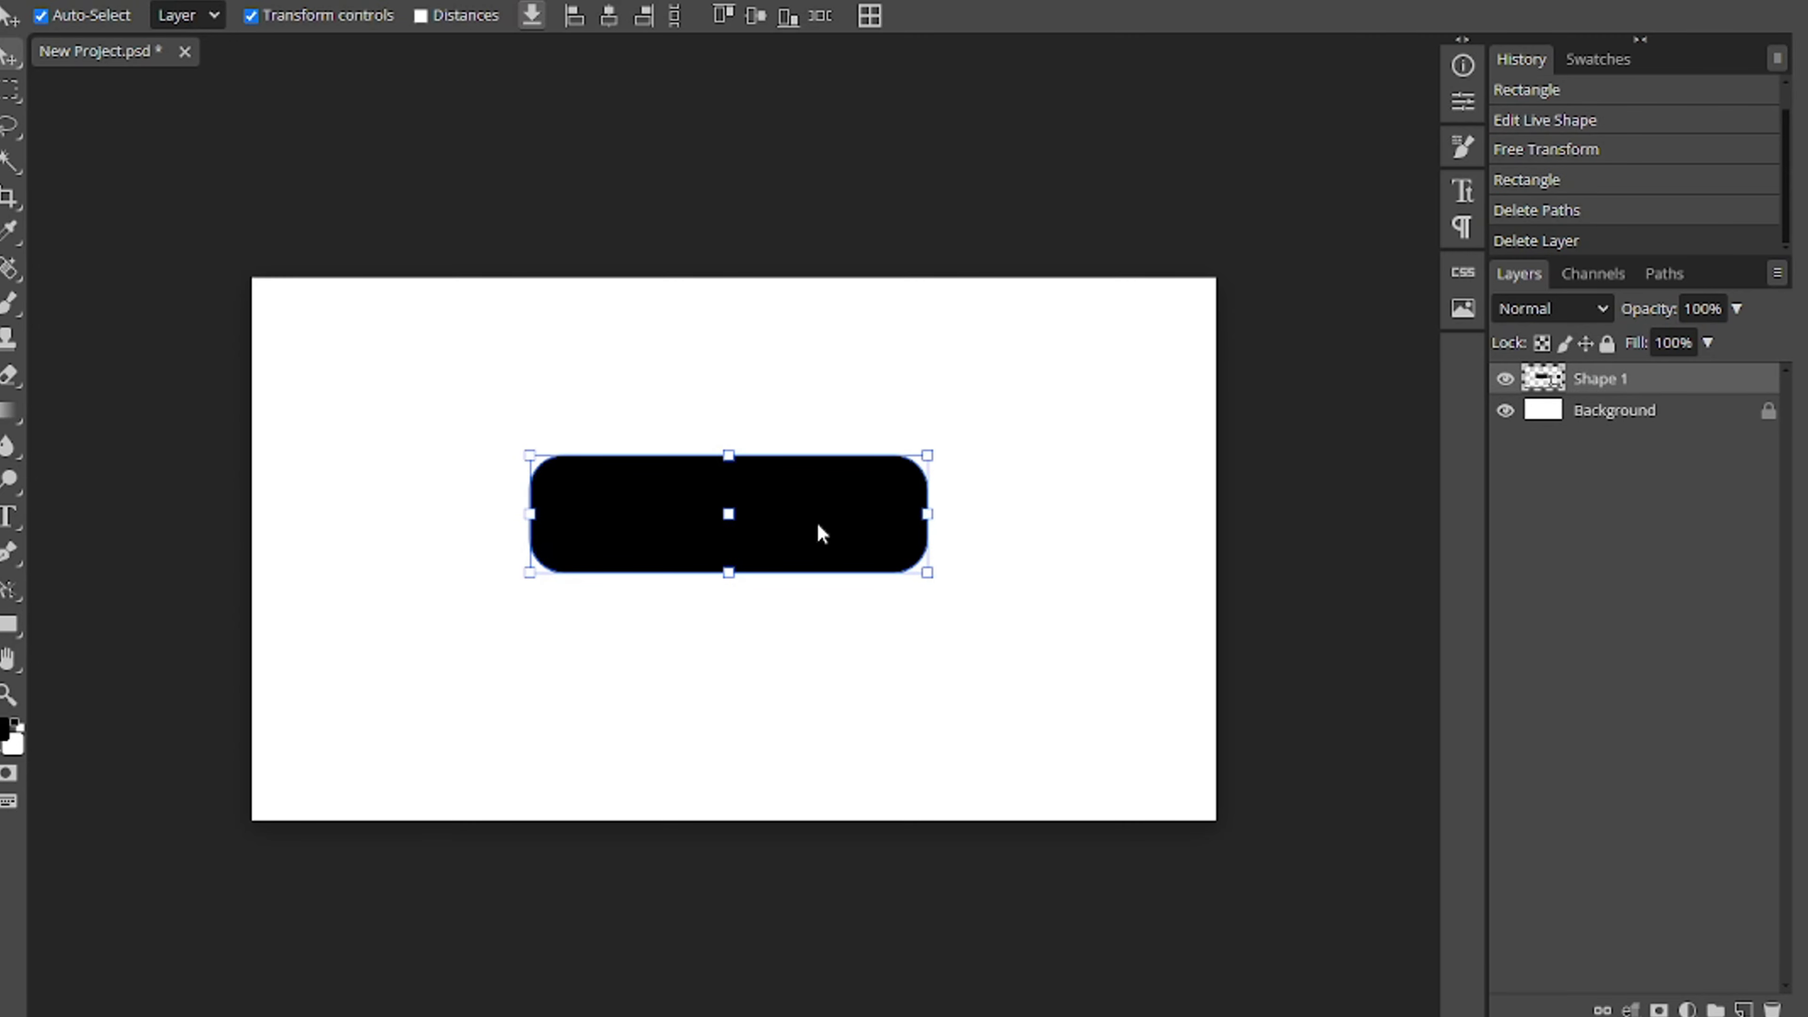
left_click_drag(819, 529, 824, 524)
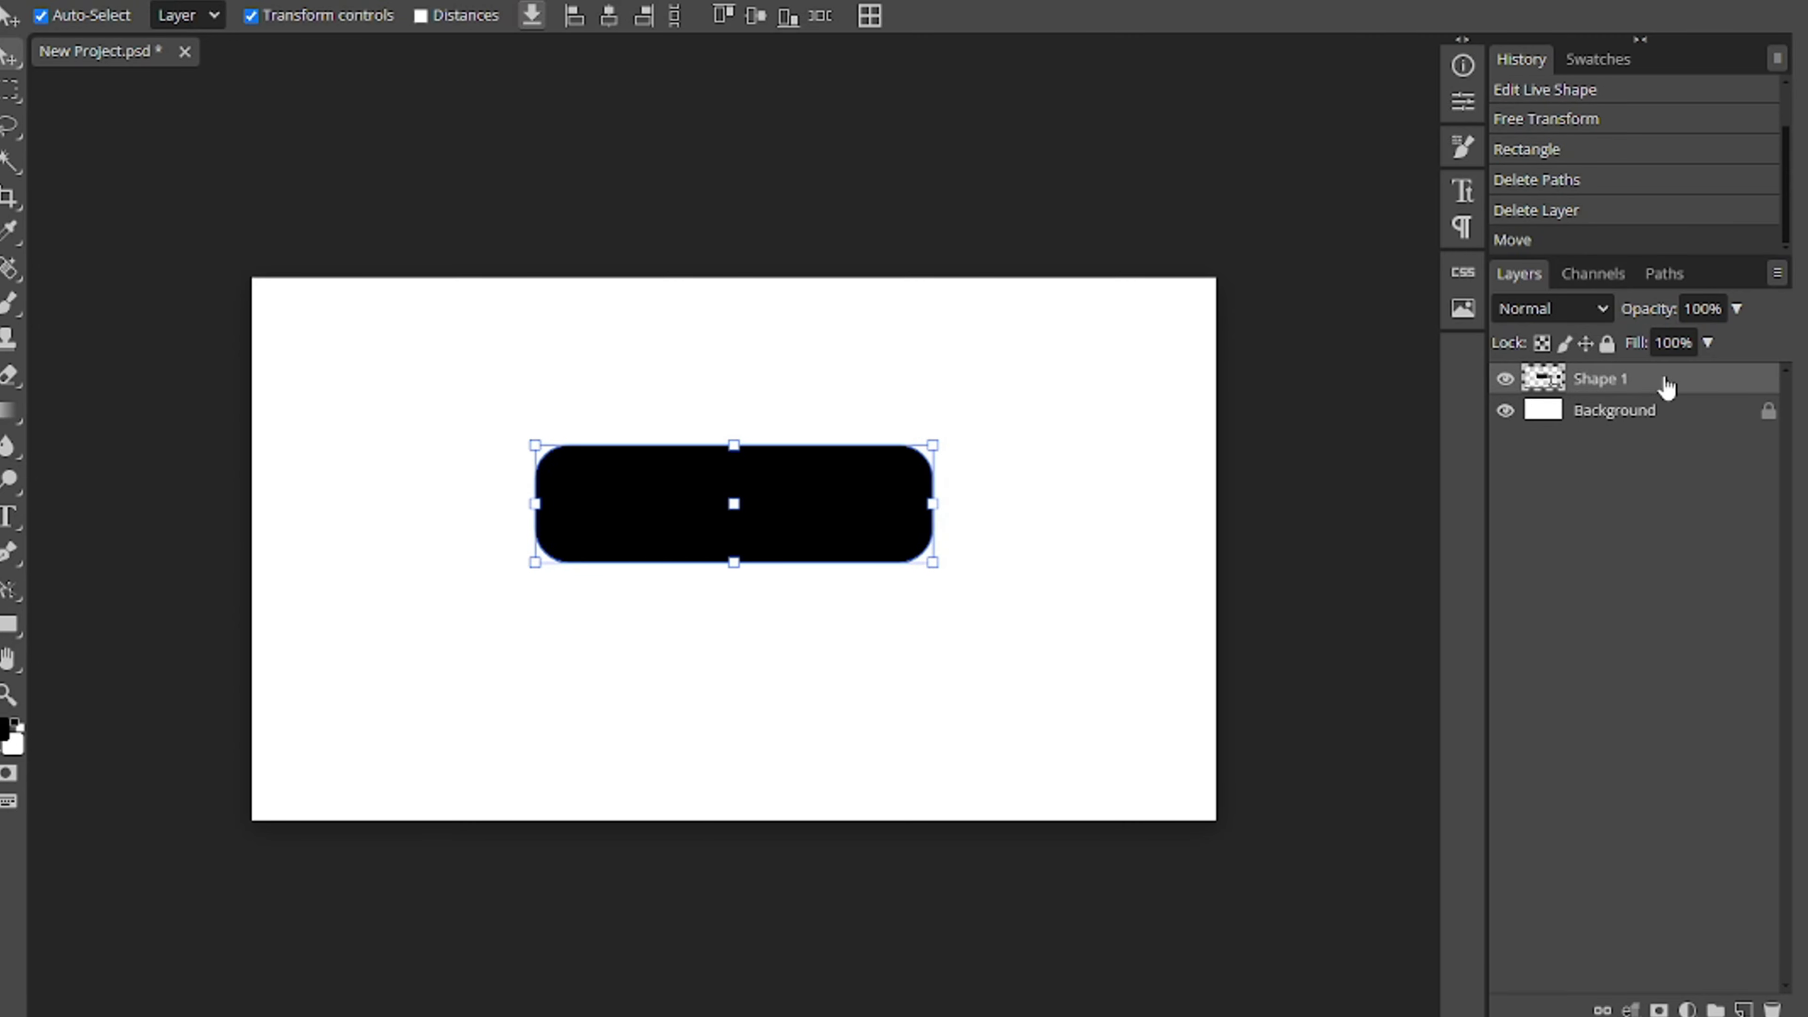
left_click_drag(734, 503, 735, 350)
double_click(1554, 381)
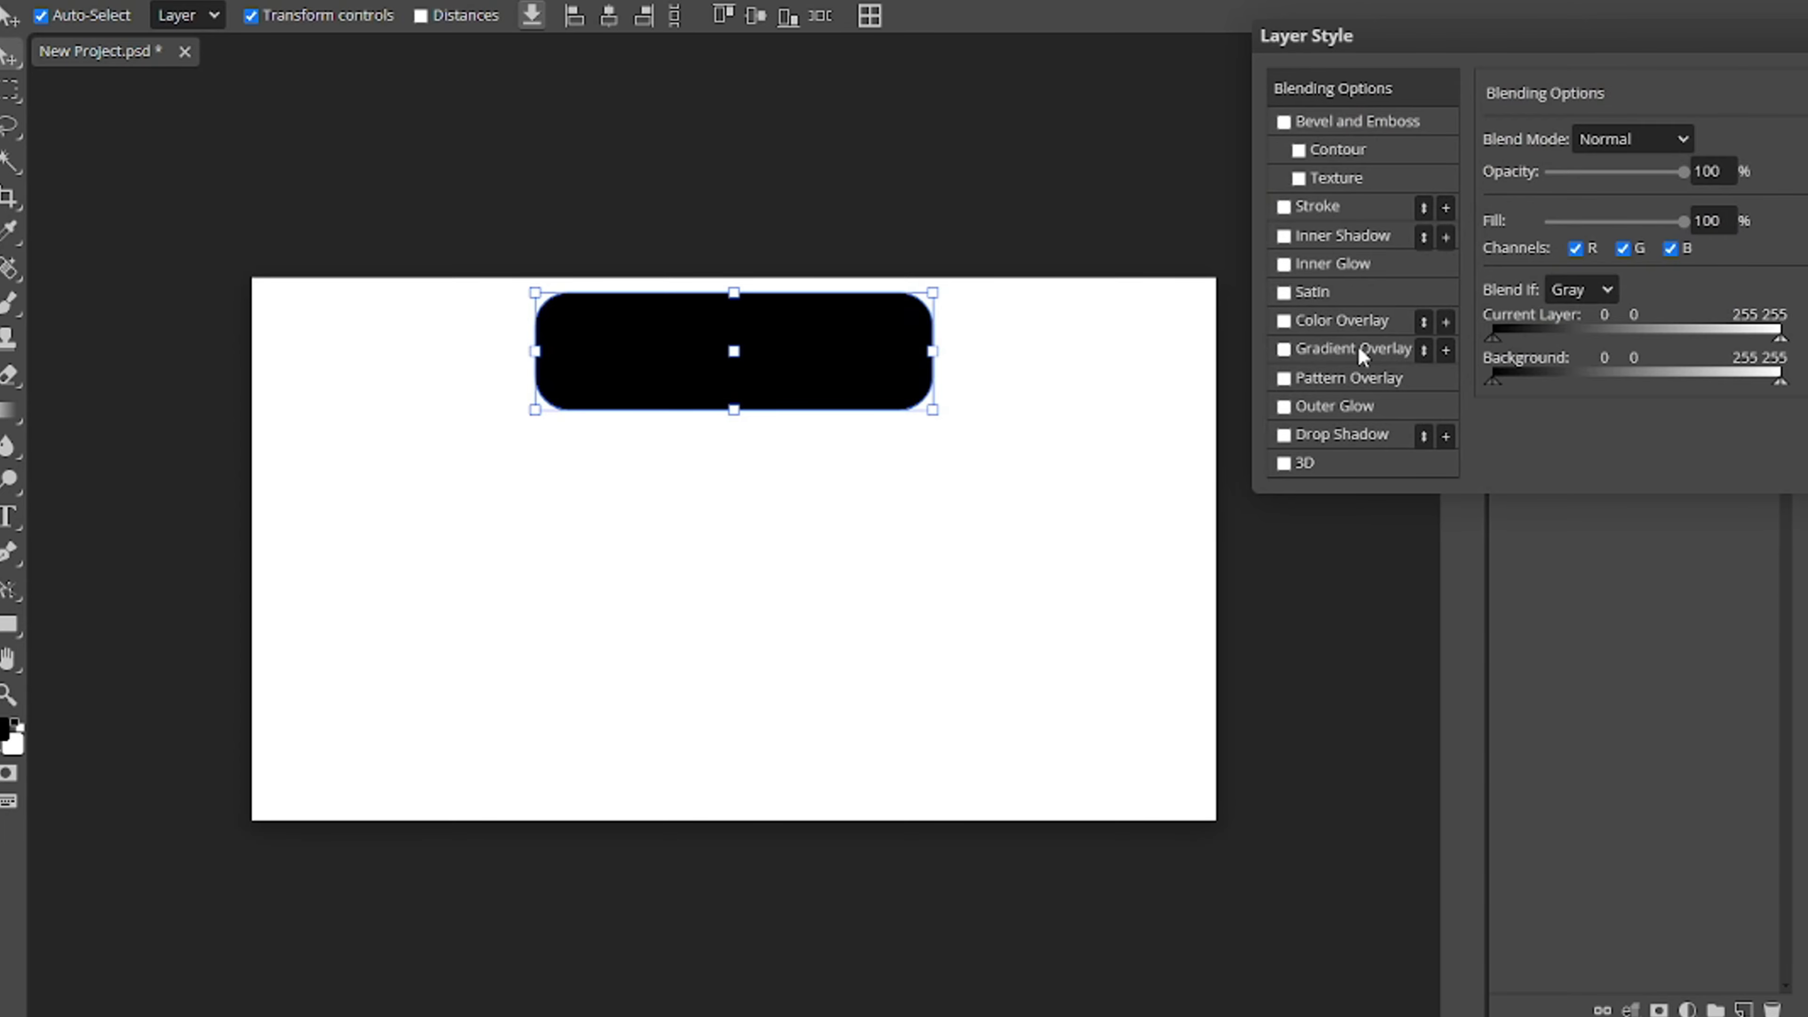
left_click(1283, 349)
Open the Gradient Editor and set the left colour stop to blue
right_click(1793, 244)
left_click(1610, 200)
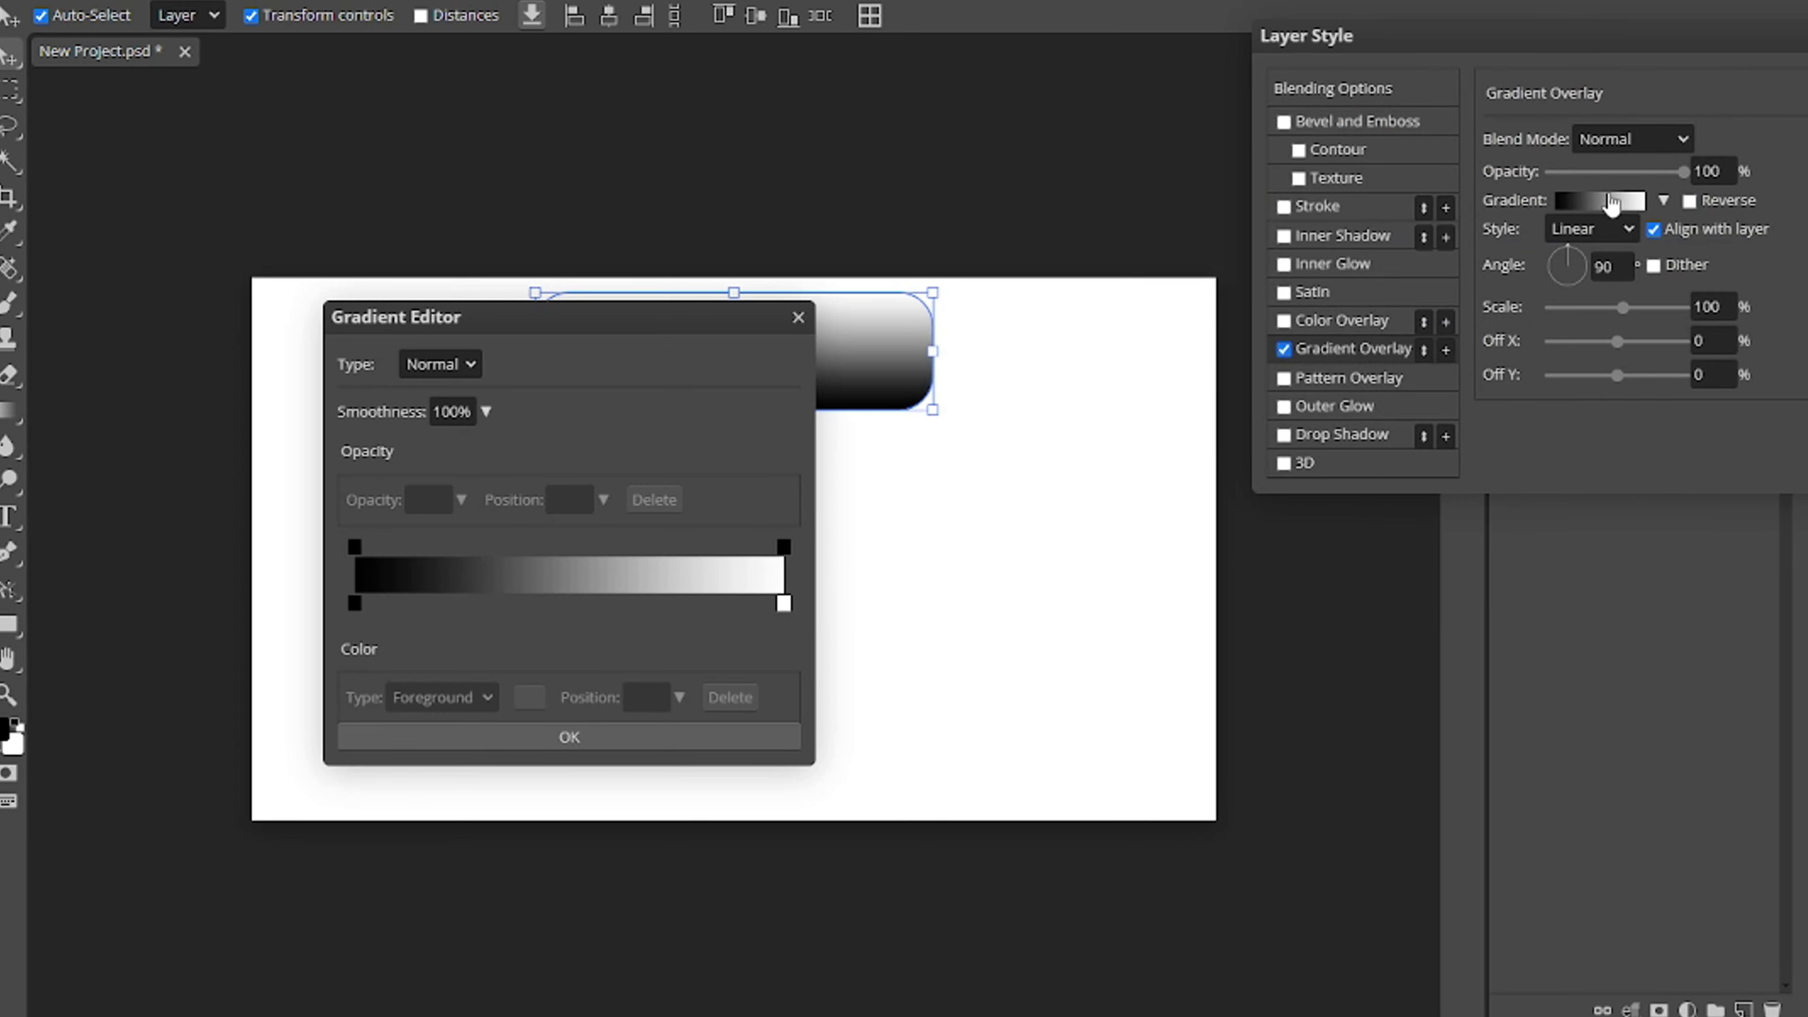
left_click_drag(569, 292, 1626, 143)
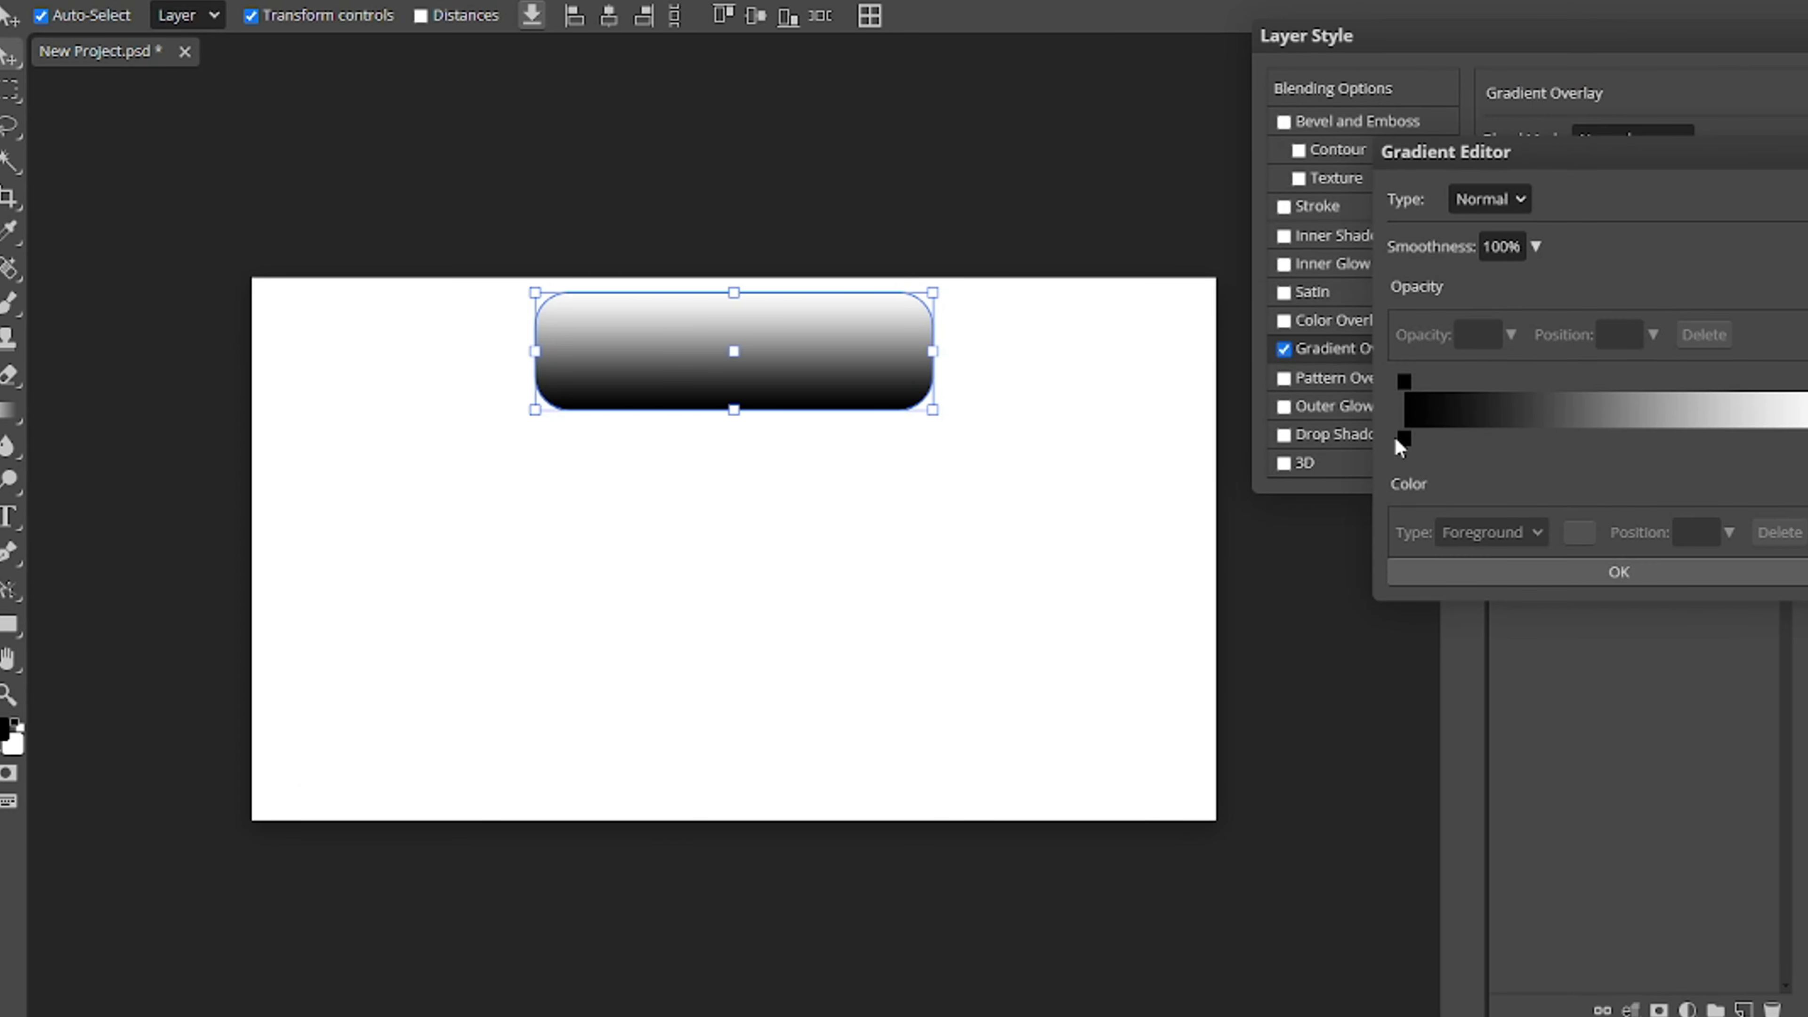
left_click(1404, 438)
left_click(1579, 532)
left_click(1474, 43)
left_click(1679, 40)
Set the right stop to darker blue #0043b1 and the gradient angle to -63°
left_click(1804, 438)
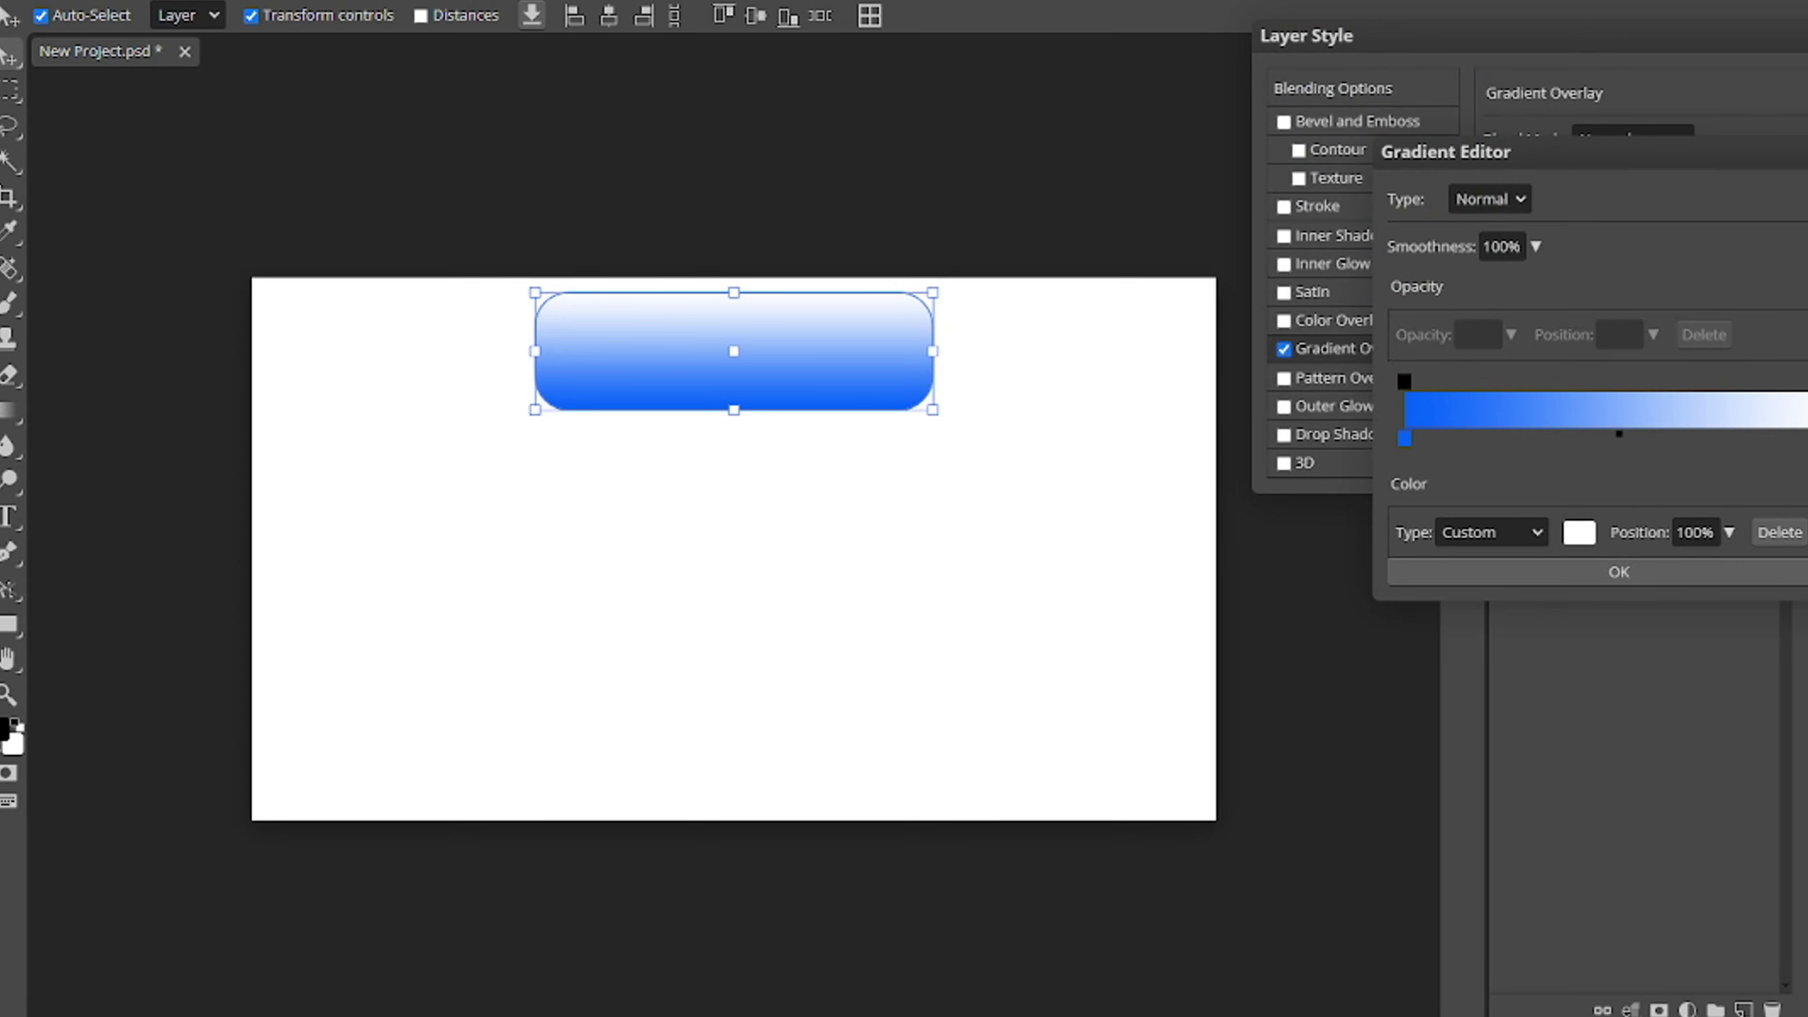
left_click(1579, 532)
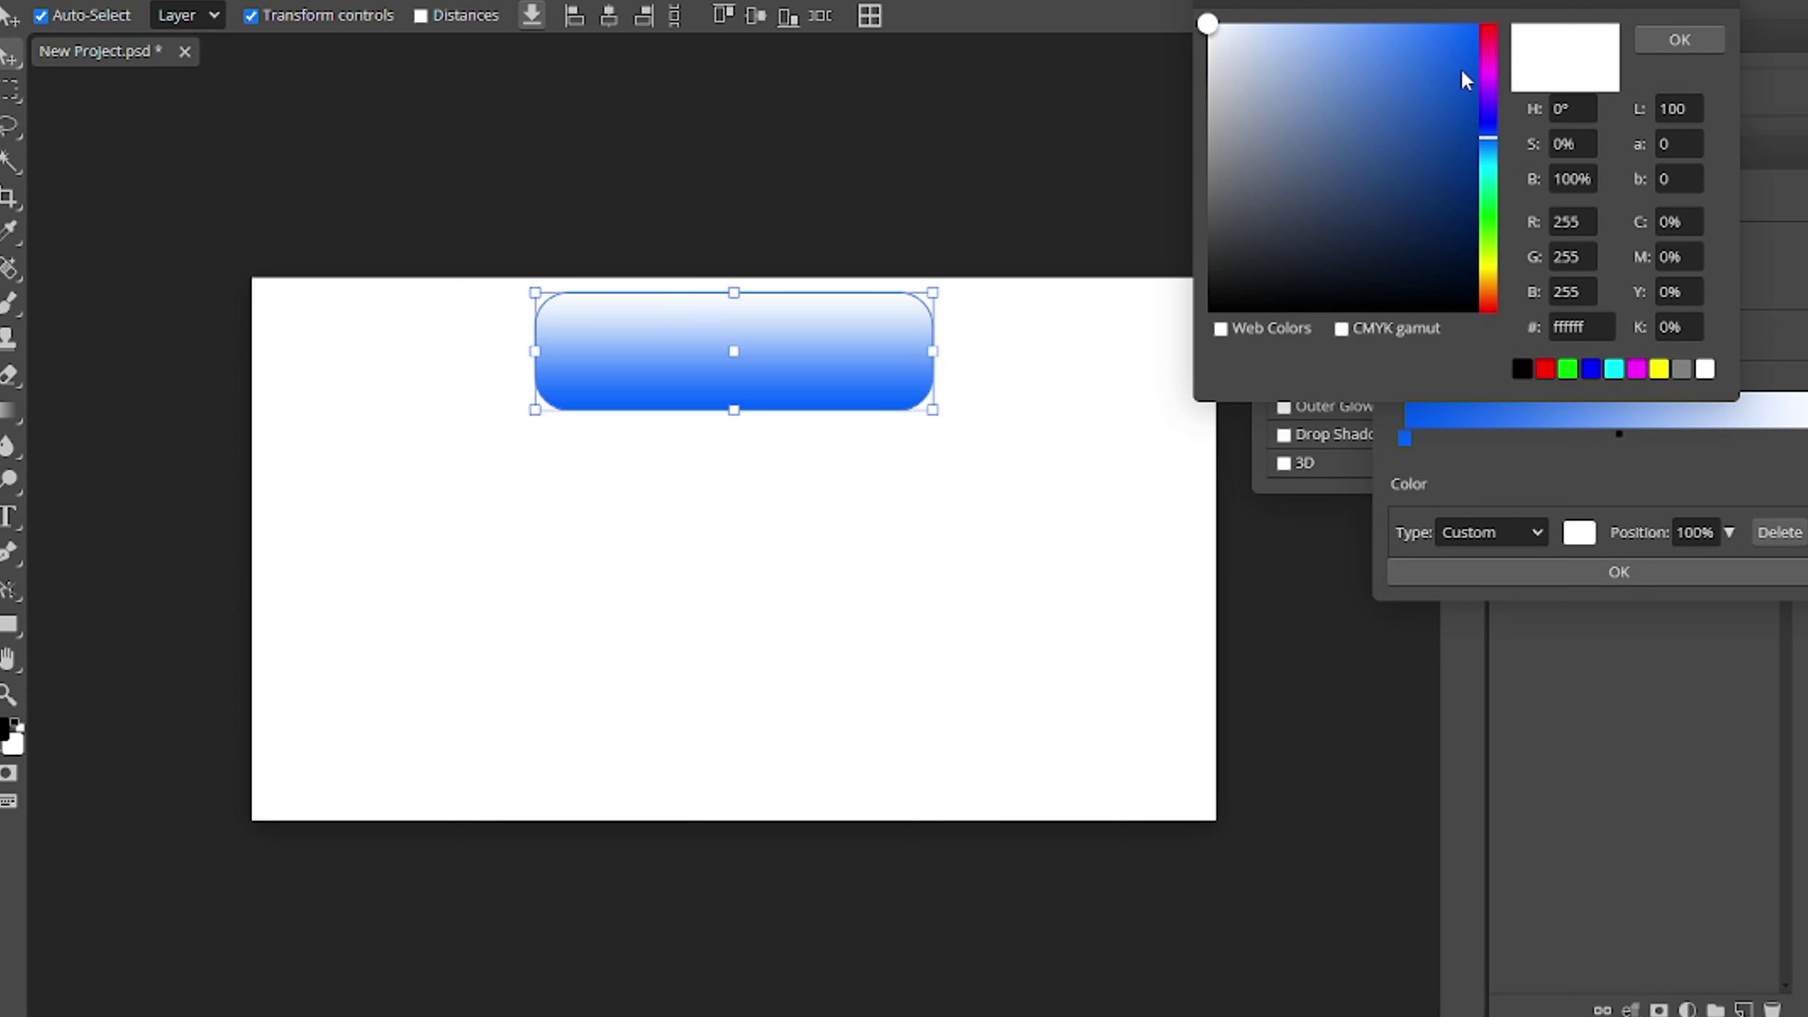
left_click(1478, 23)
left_click(1479, 112)
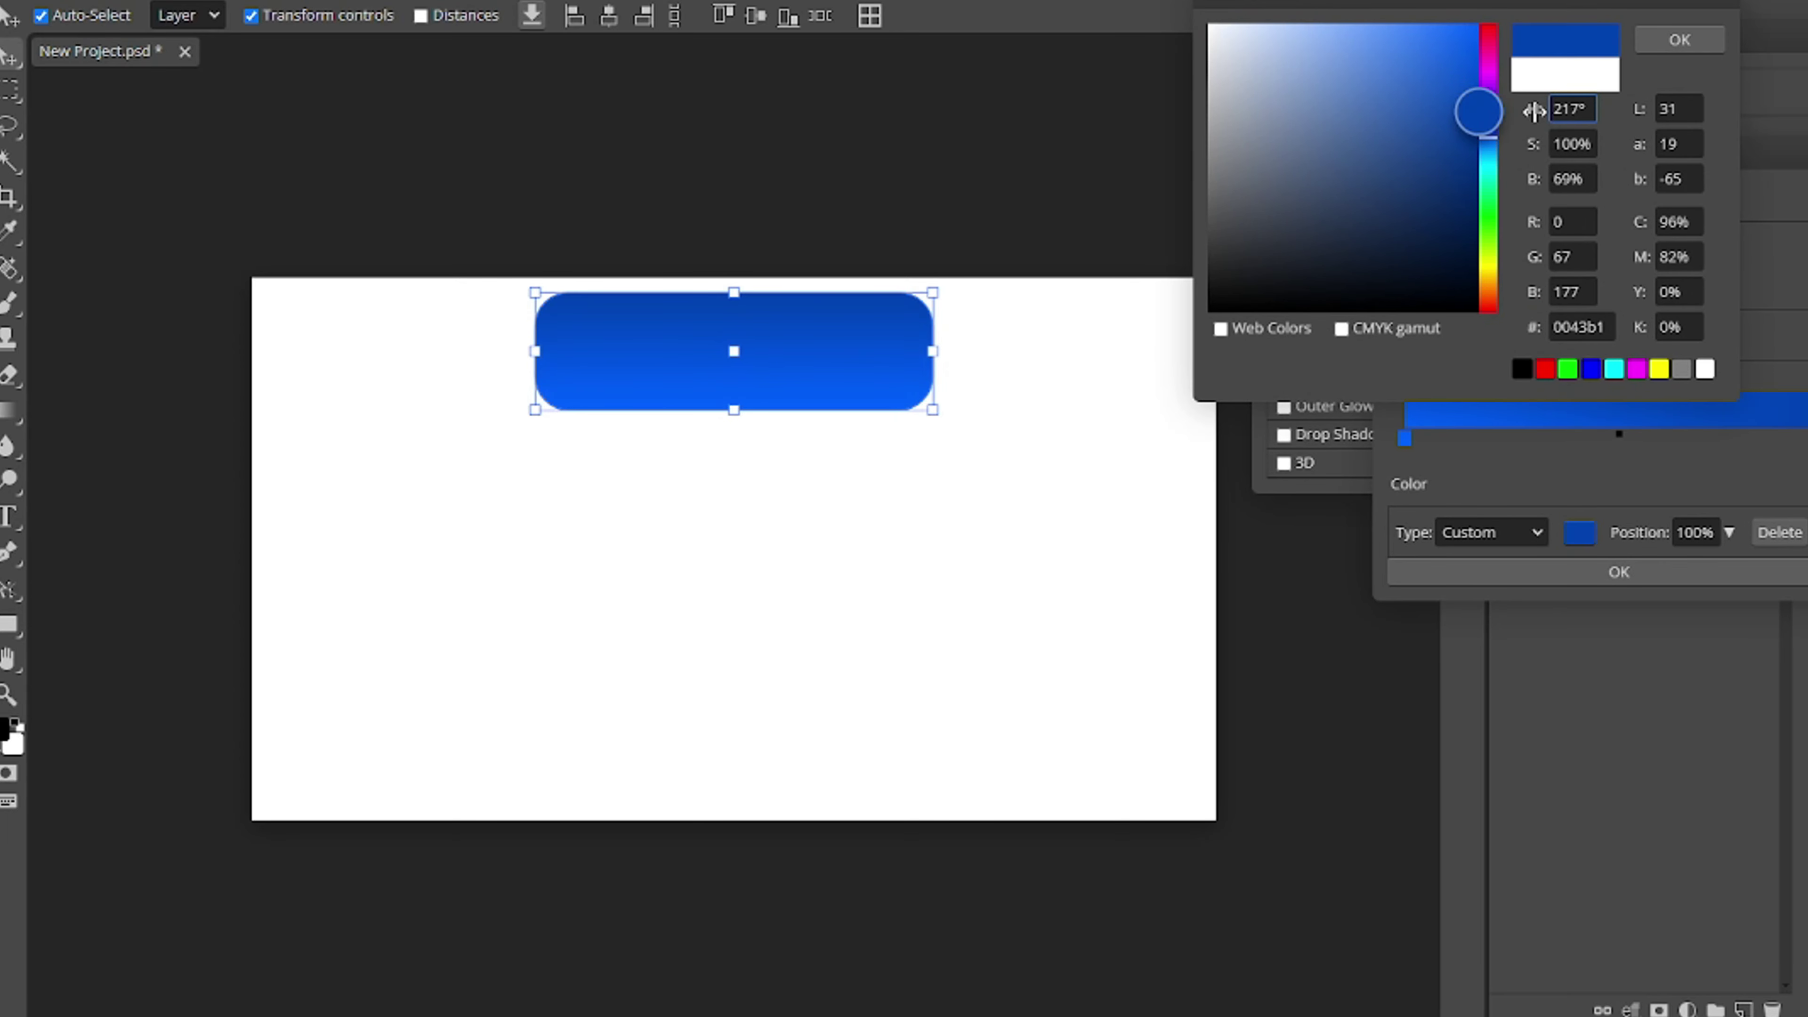
left_click(1679, 39)
left_click(1619, 571)
left_click(1582, 271)
left_click_drag(1596, 246, 1579, 290)
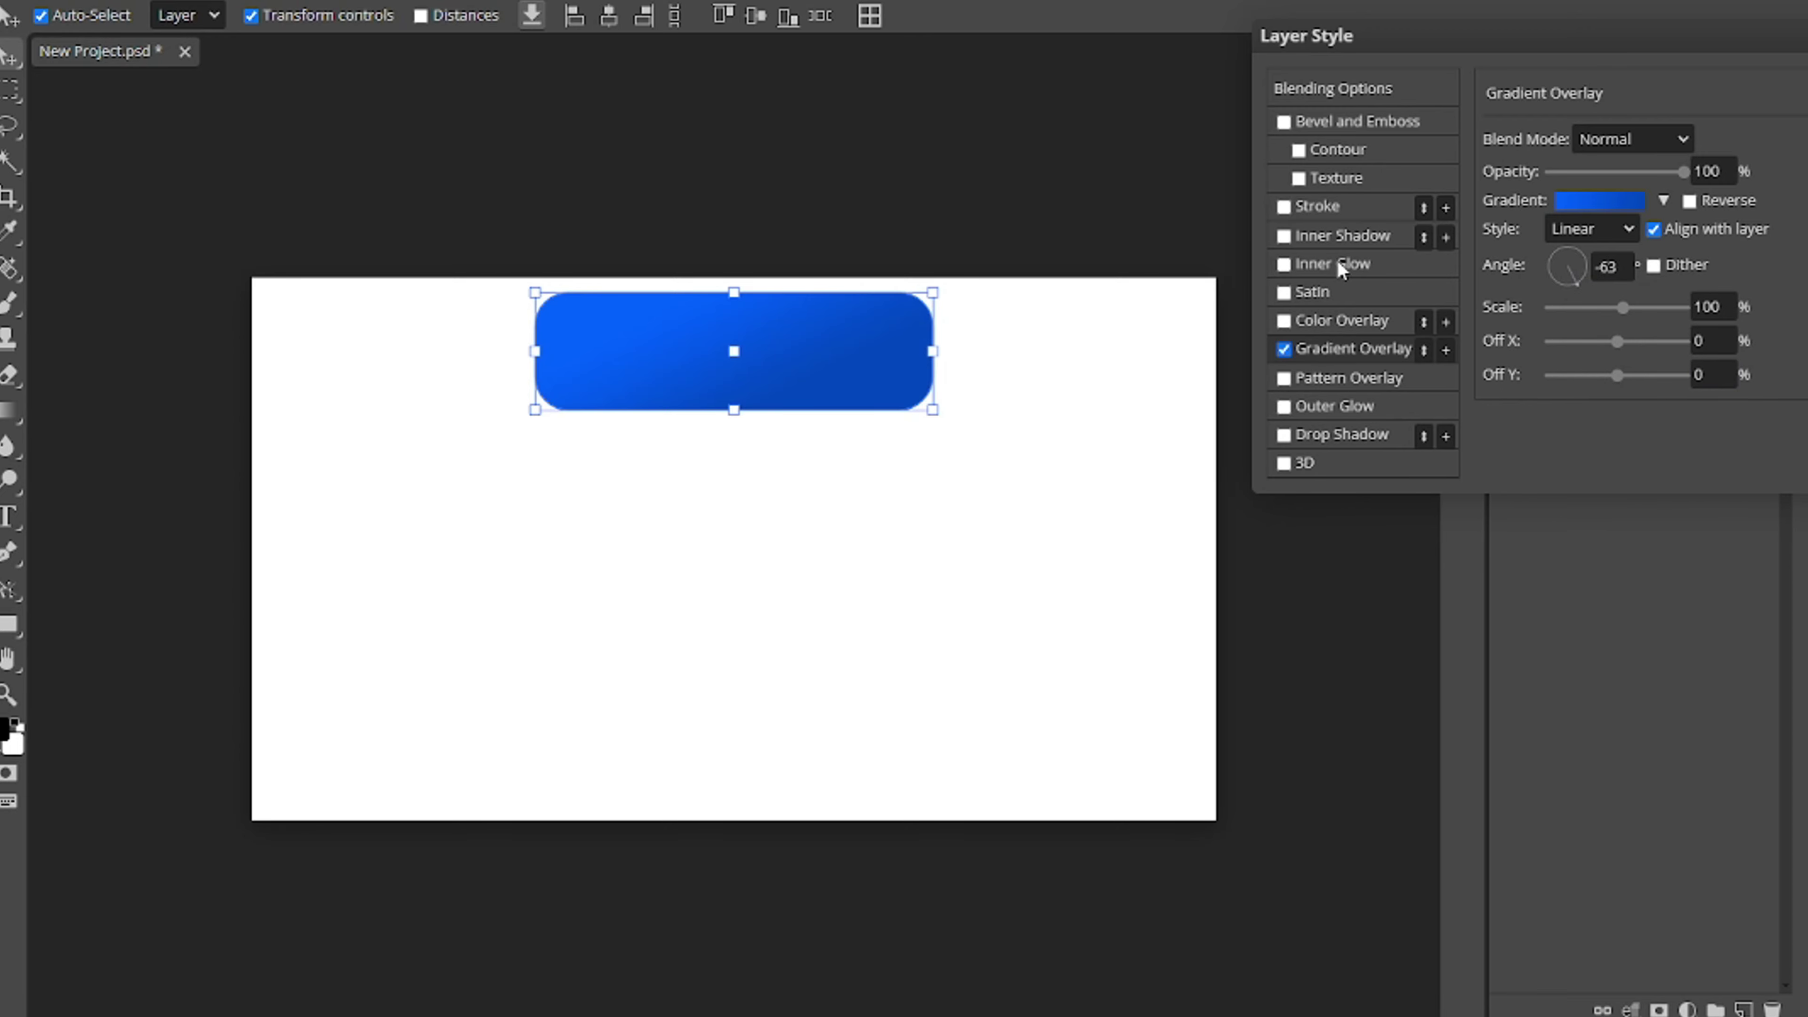
Add a 20 px Stroke outline to the button
left_click(1336, 209)
type("5")
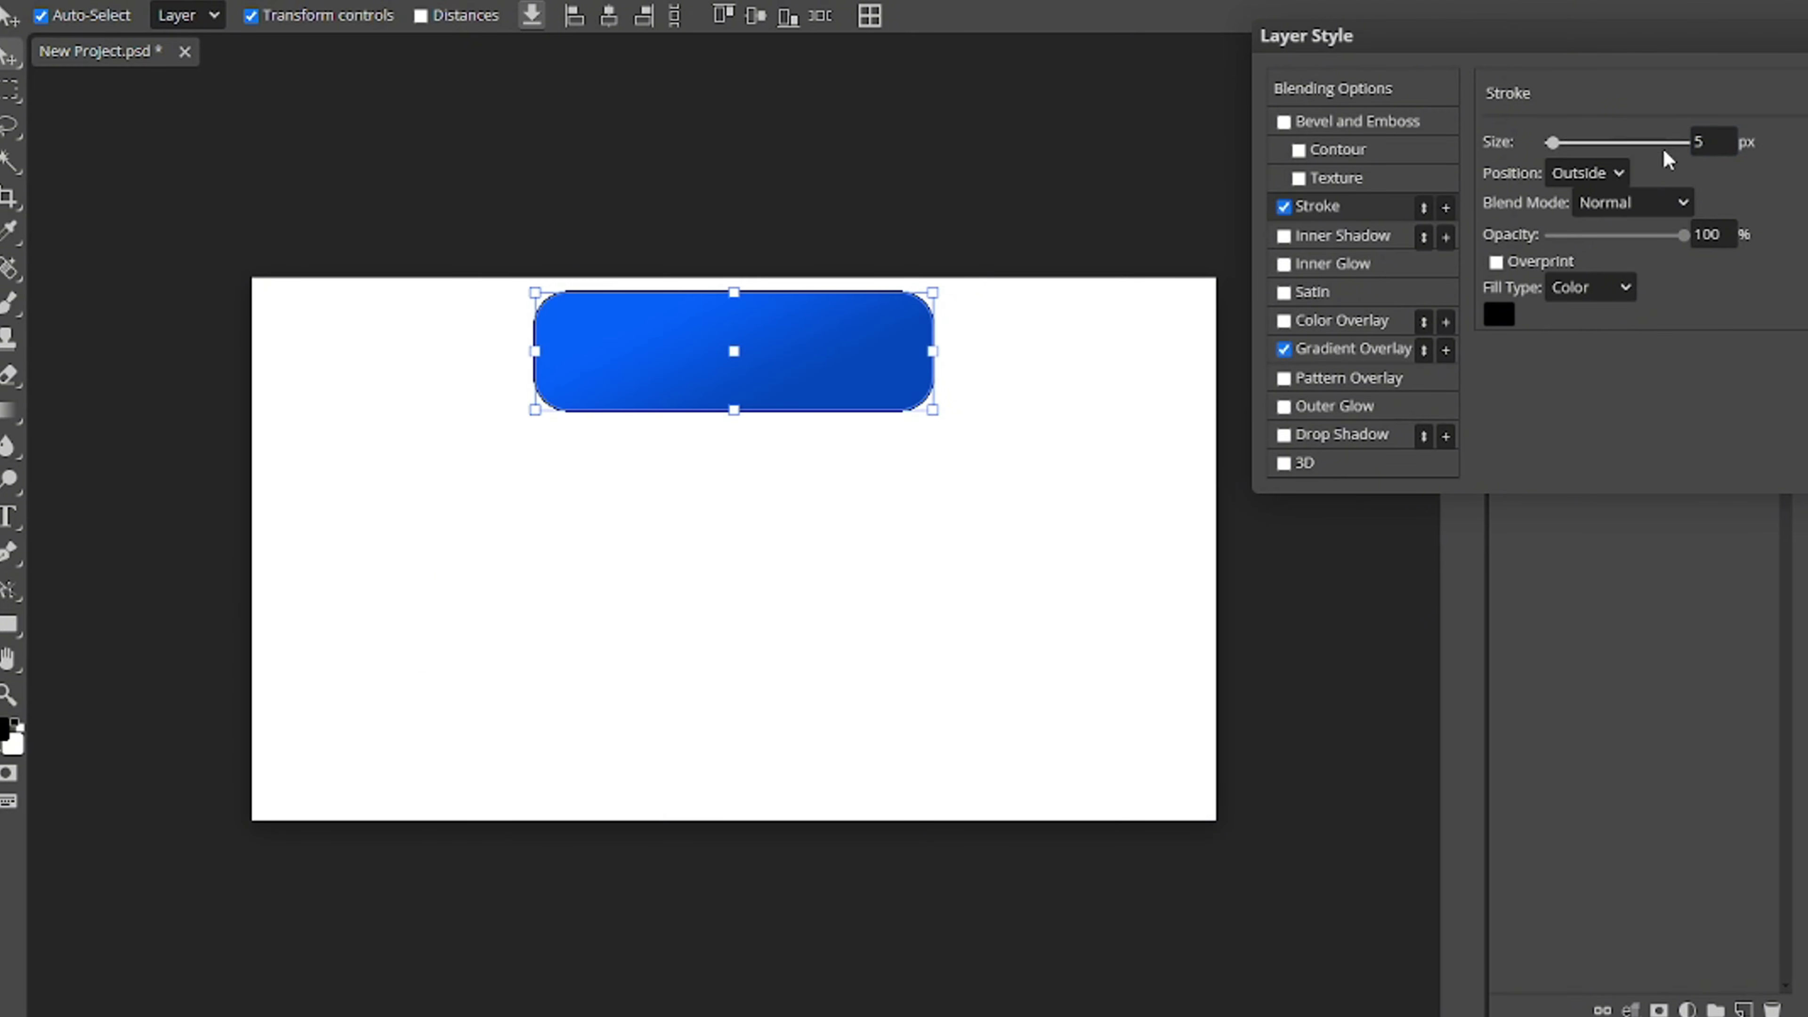
left_click(1710, 142)
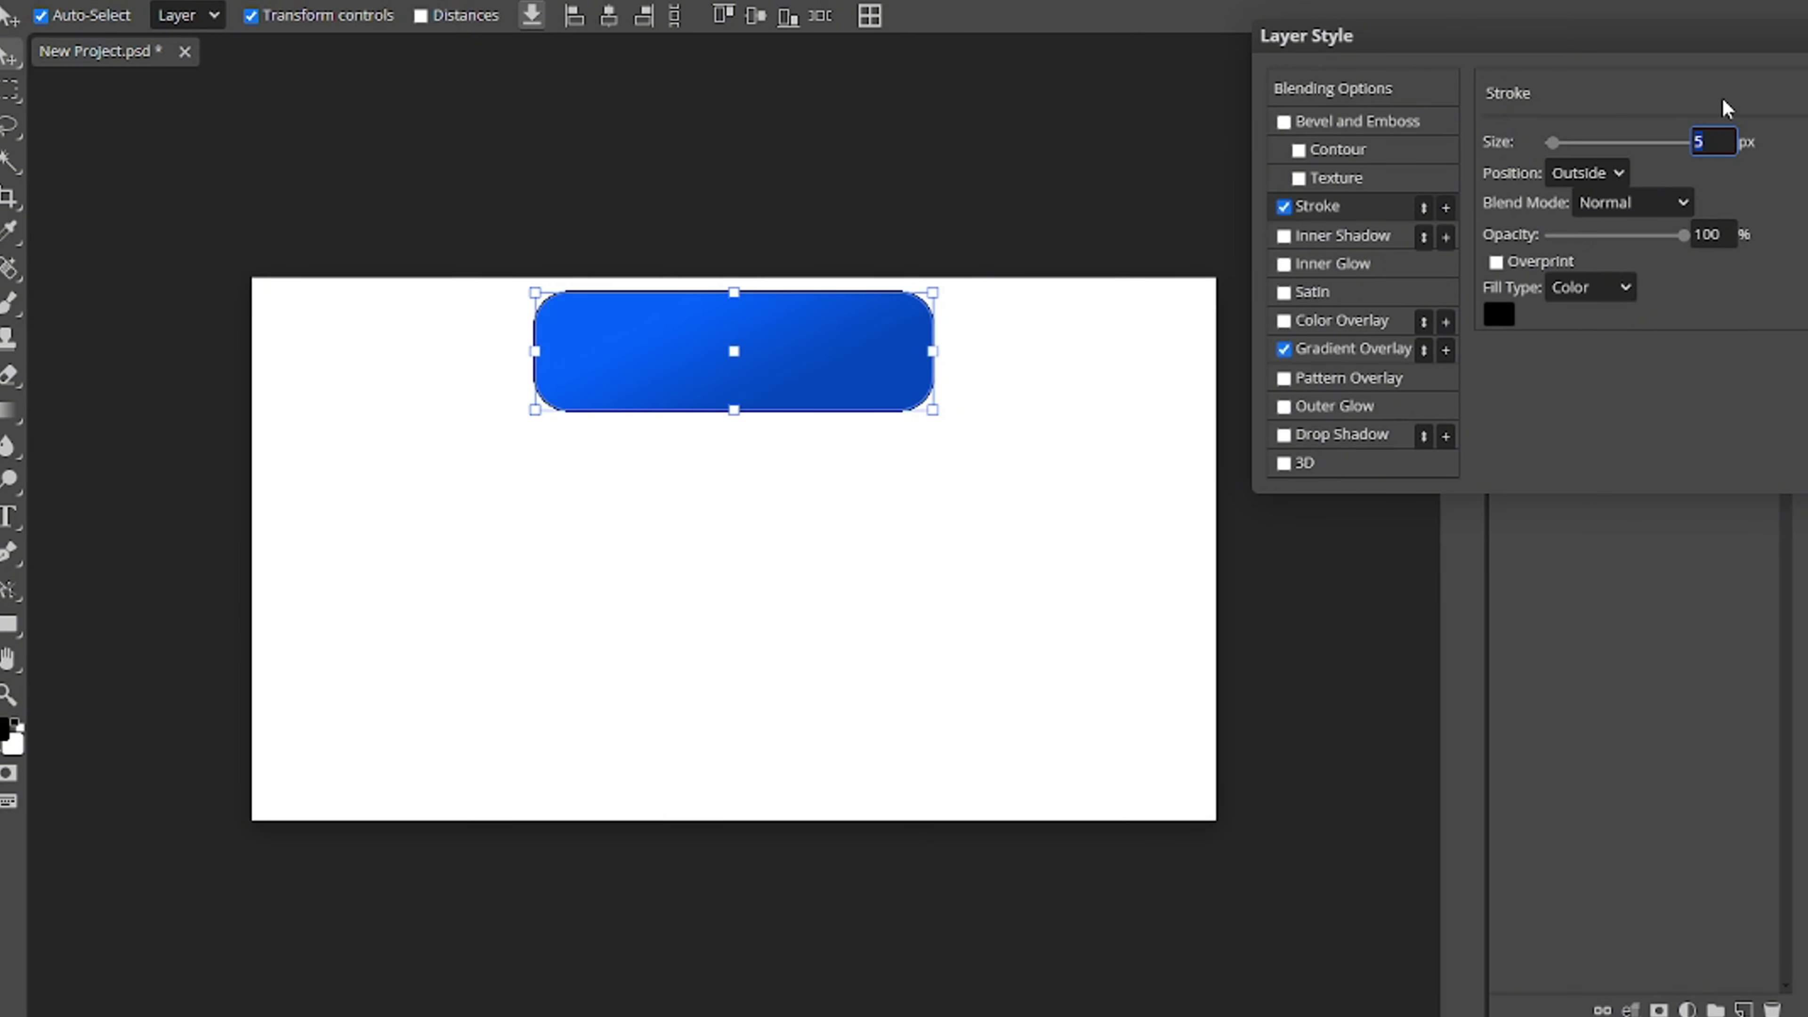
type("30")
key("Menu")
left_click(1703, 141)
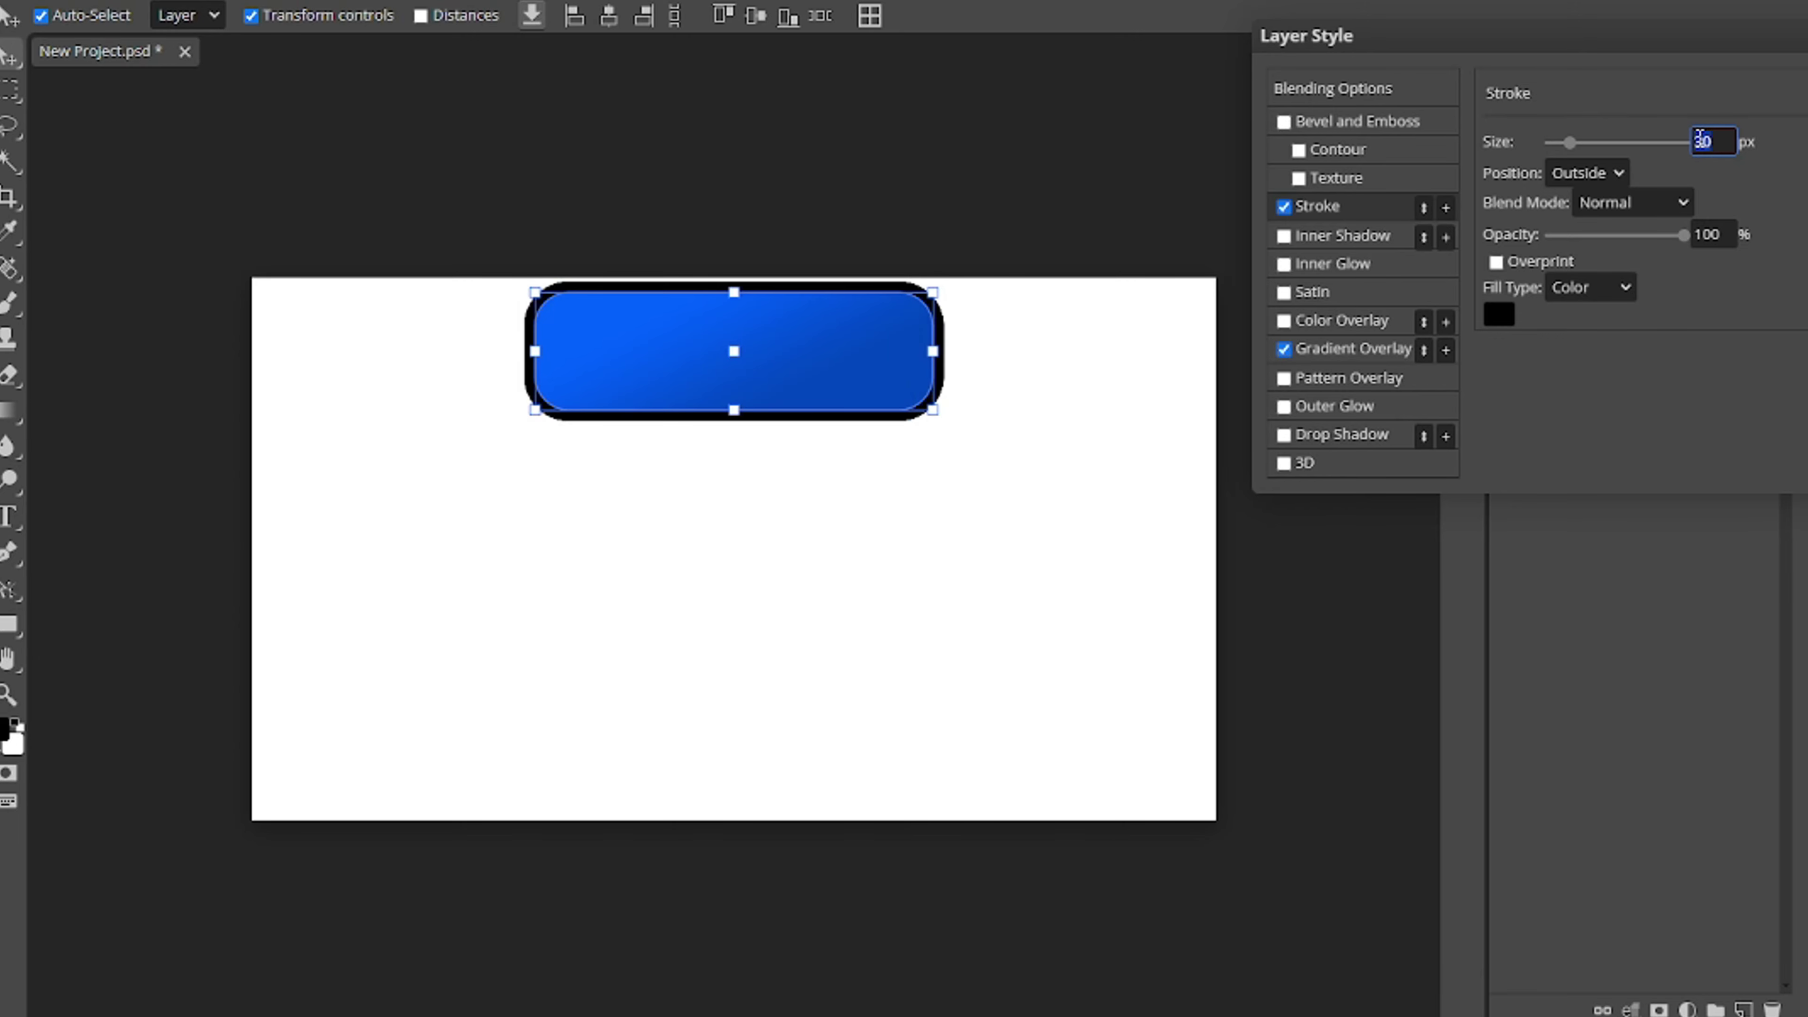
type("20")
left_click(1174, 84)
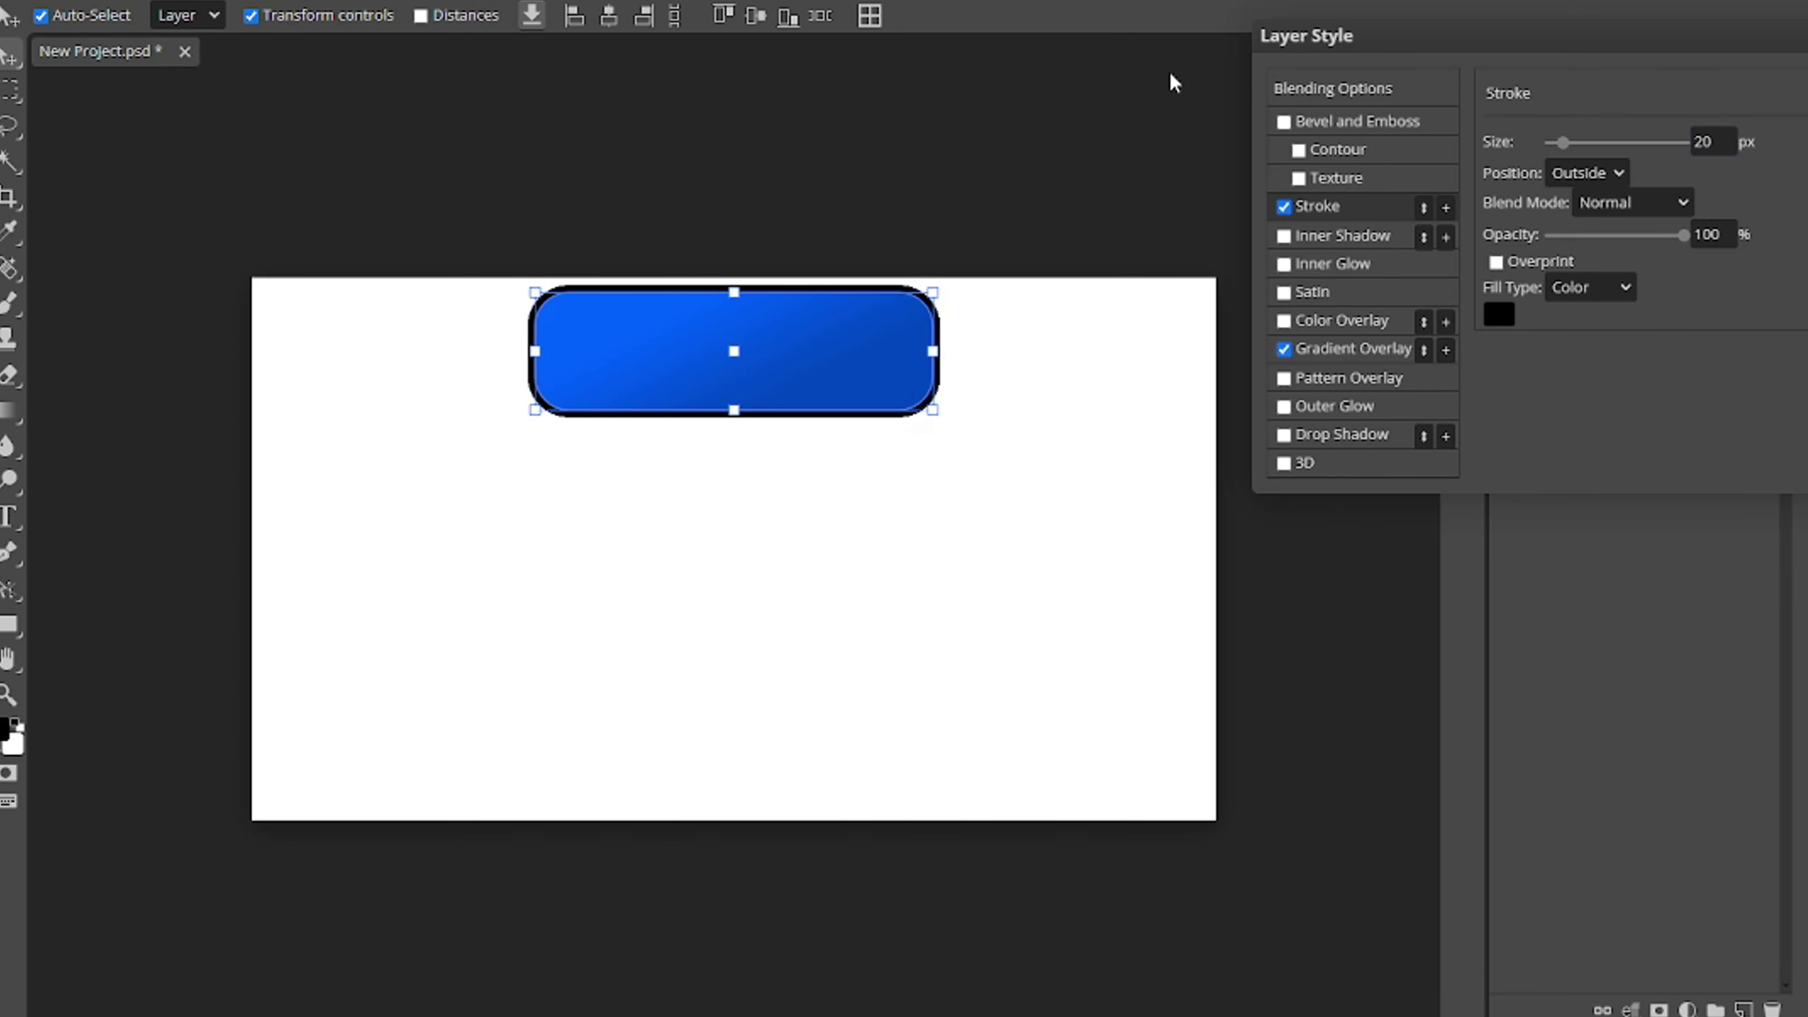
Add a Drop Shadow with opacity 100, spread 19, angle 97 and size 75
left_click(1327, 428)
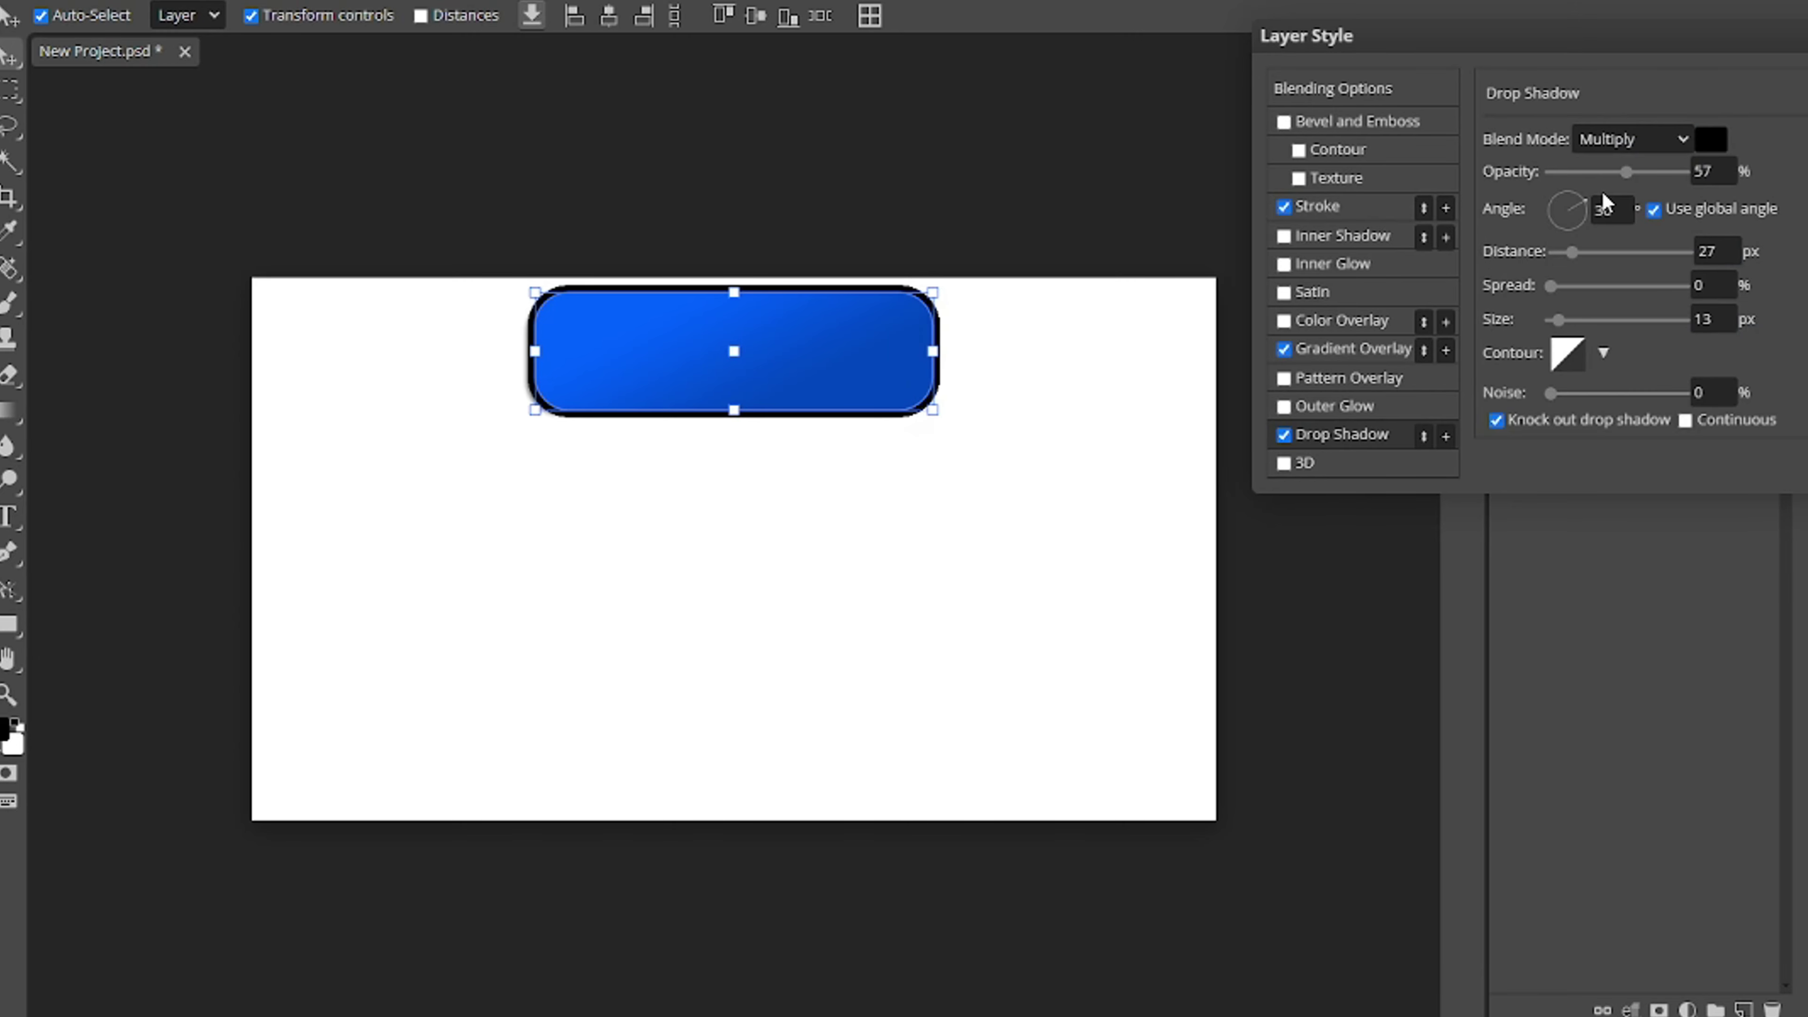
left_click_drag(1626, 172, 1687, 172)
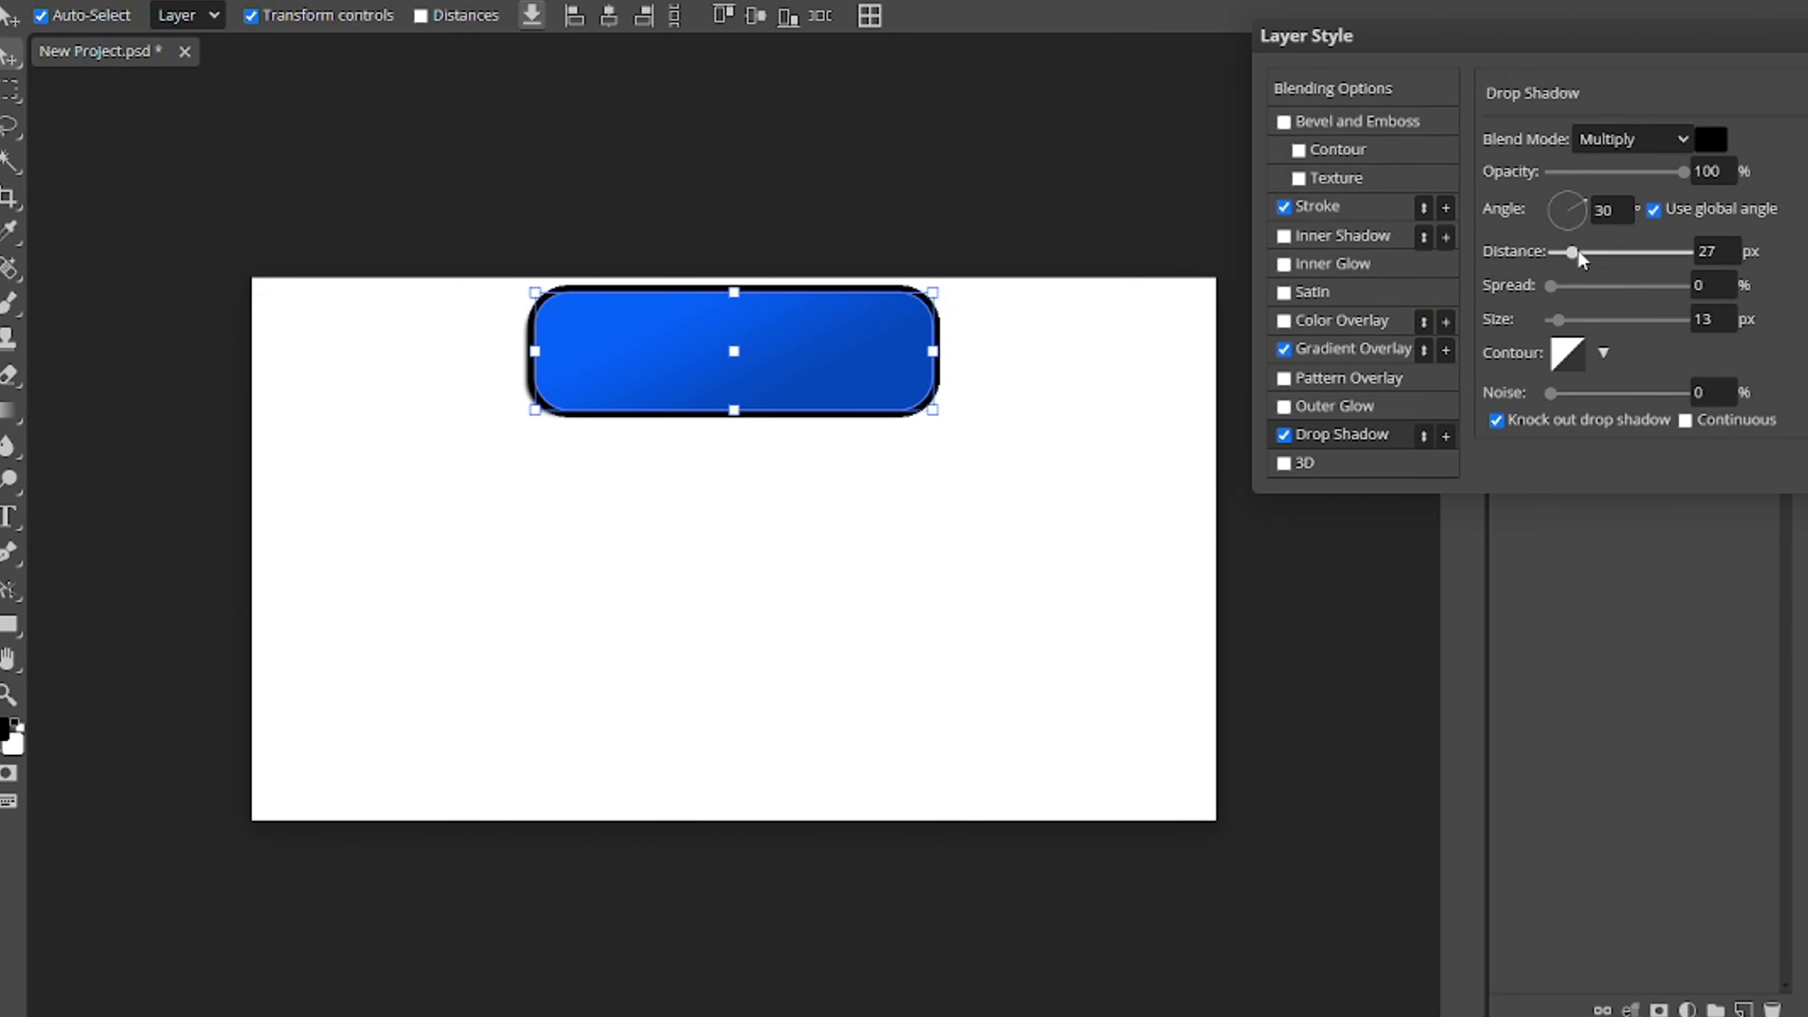
mouse_move(1551, 286)
left_mouse_down()
mouse_move(1592, 286)
mouse_move(1566, 321)
mouse_move(1586, 320)
mouse_move(1607, 285)
mouse_move(1578, 320)
mouse_move(1575, 286)
left_mouse_up()
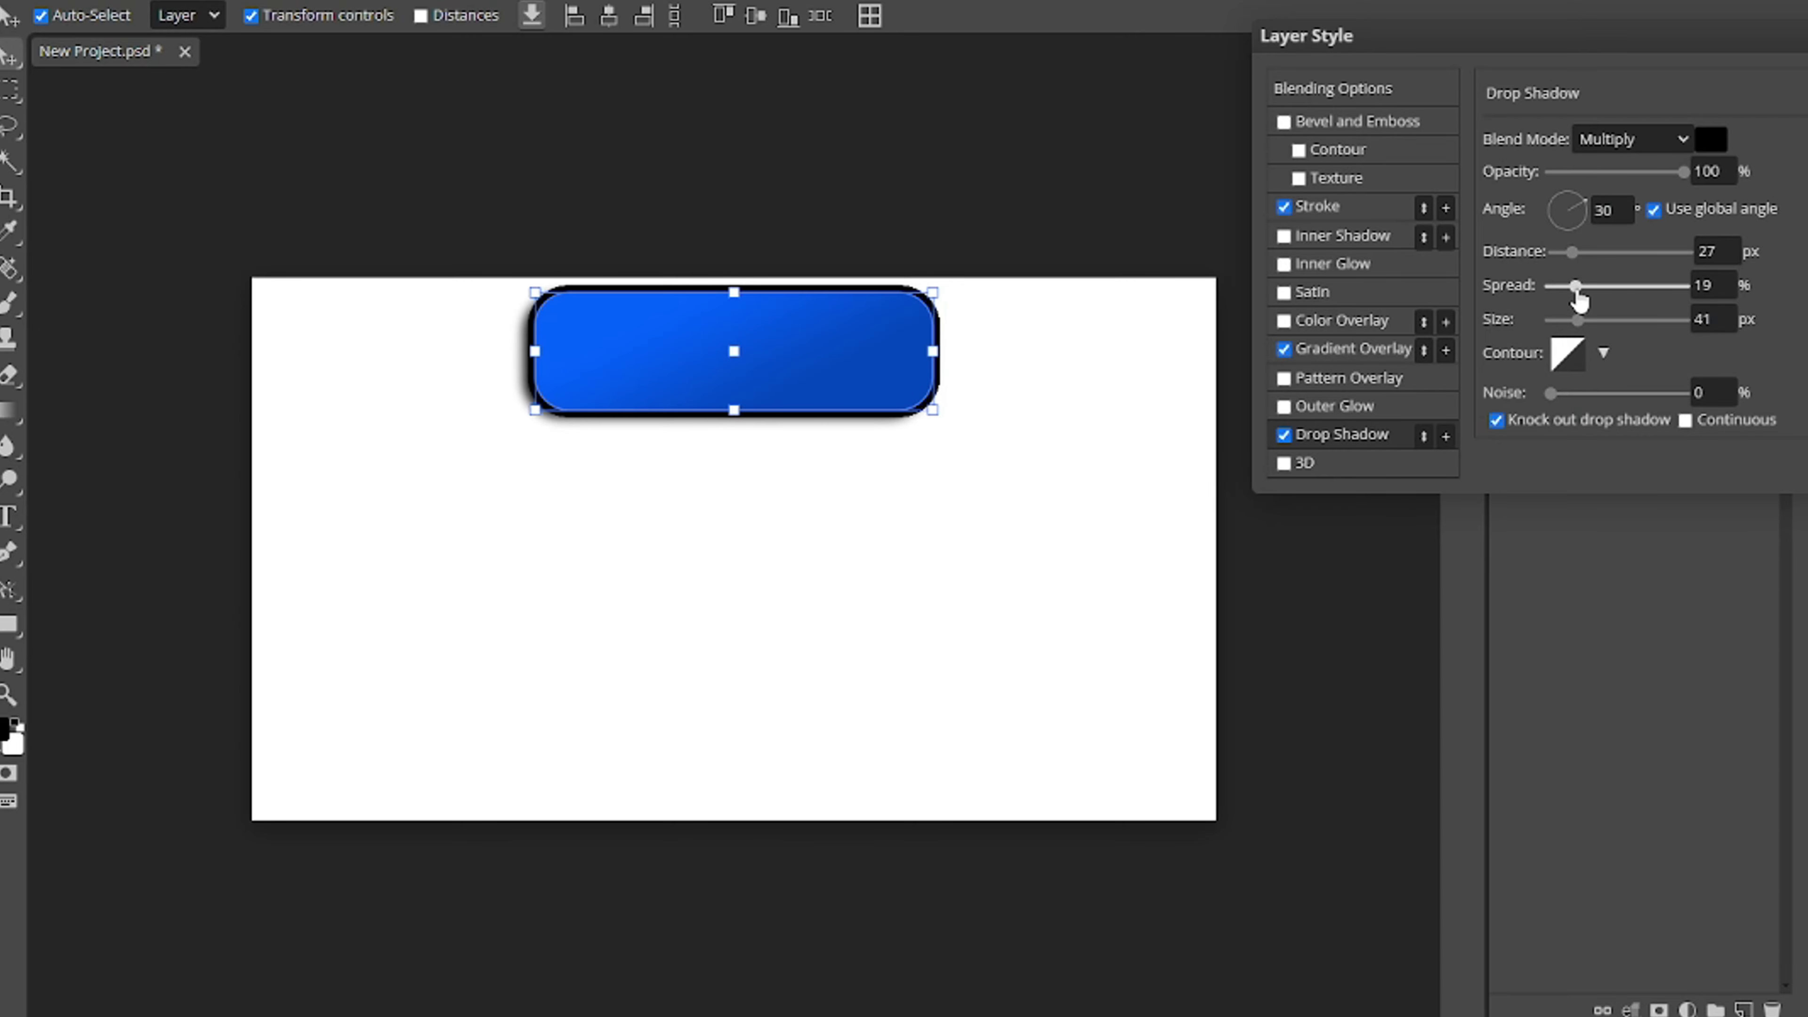
left_click_drag(1567, 211, 1560, 149)
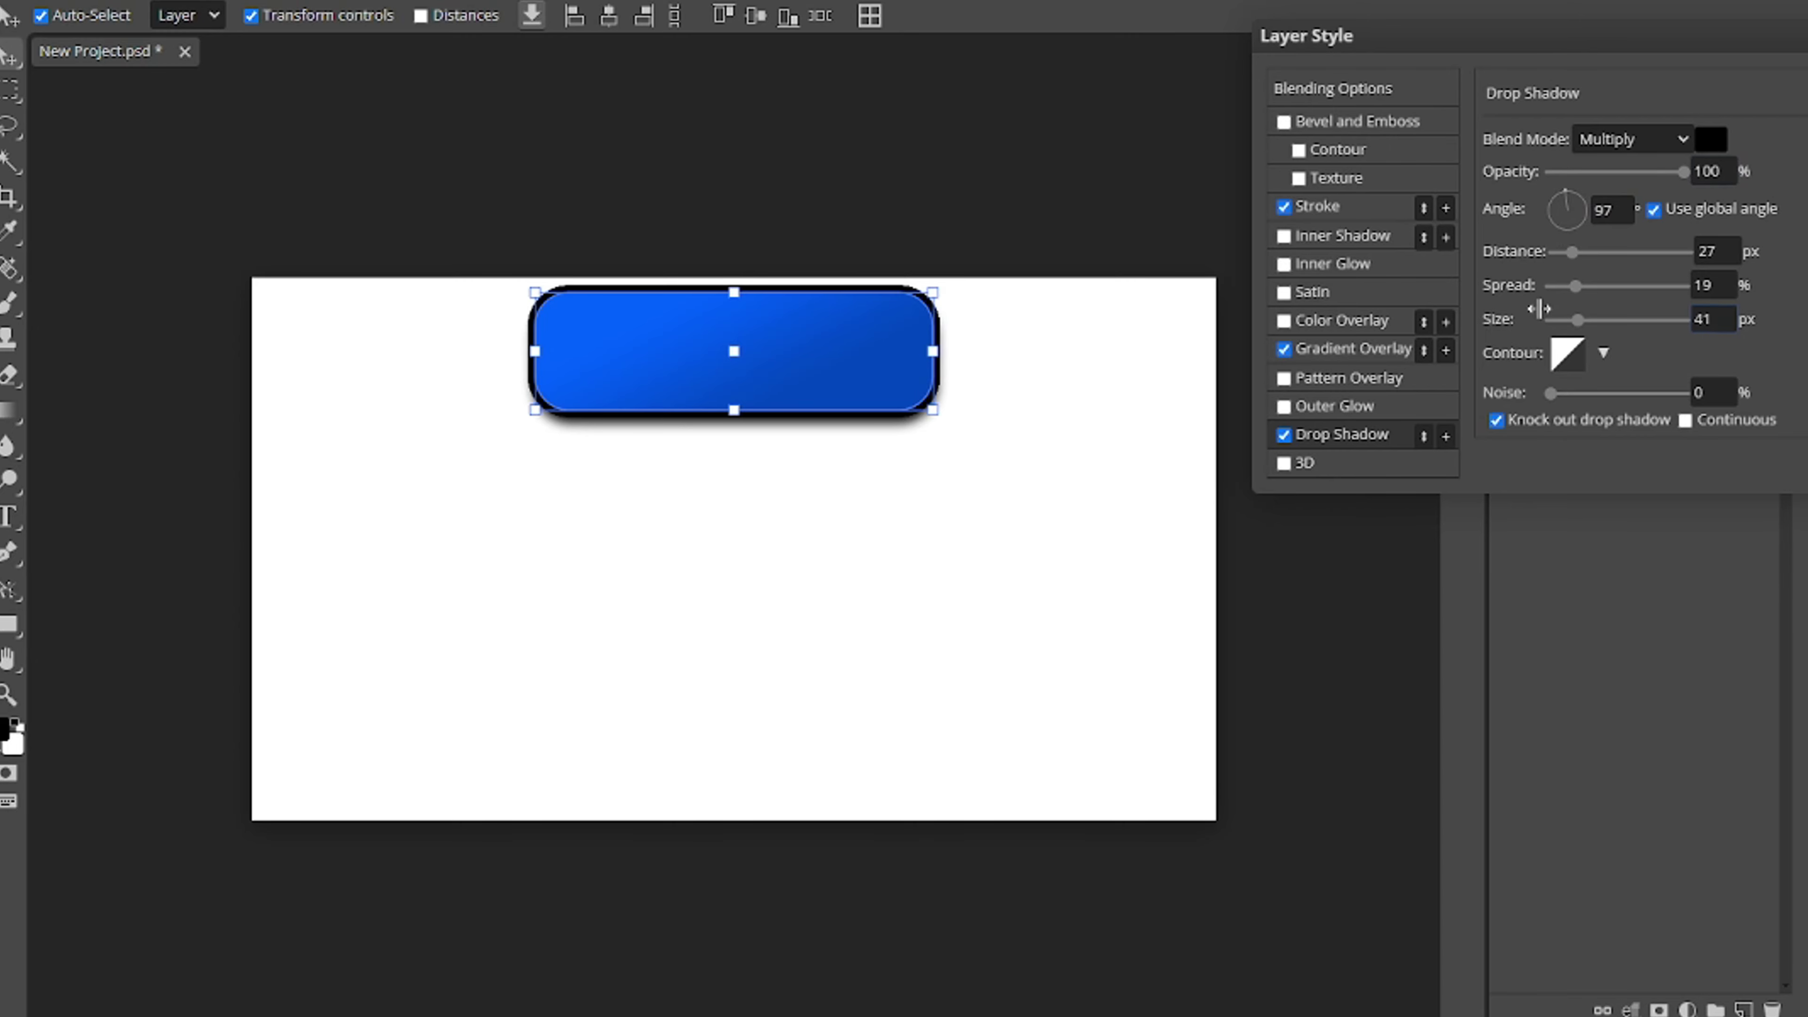
left_click_drag(1578, 319, 1602, 322)
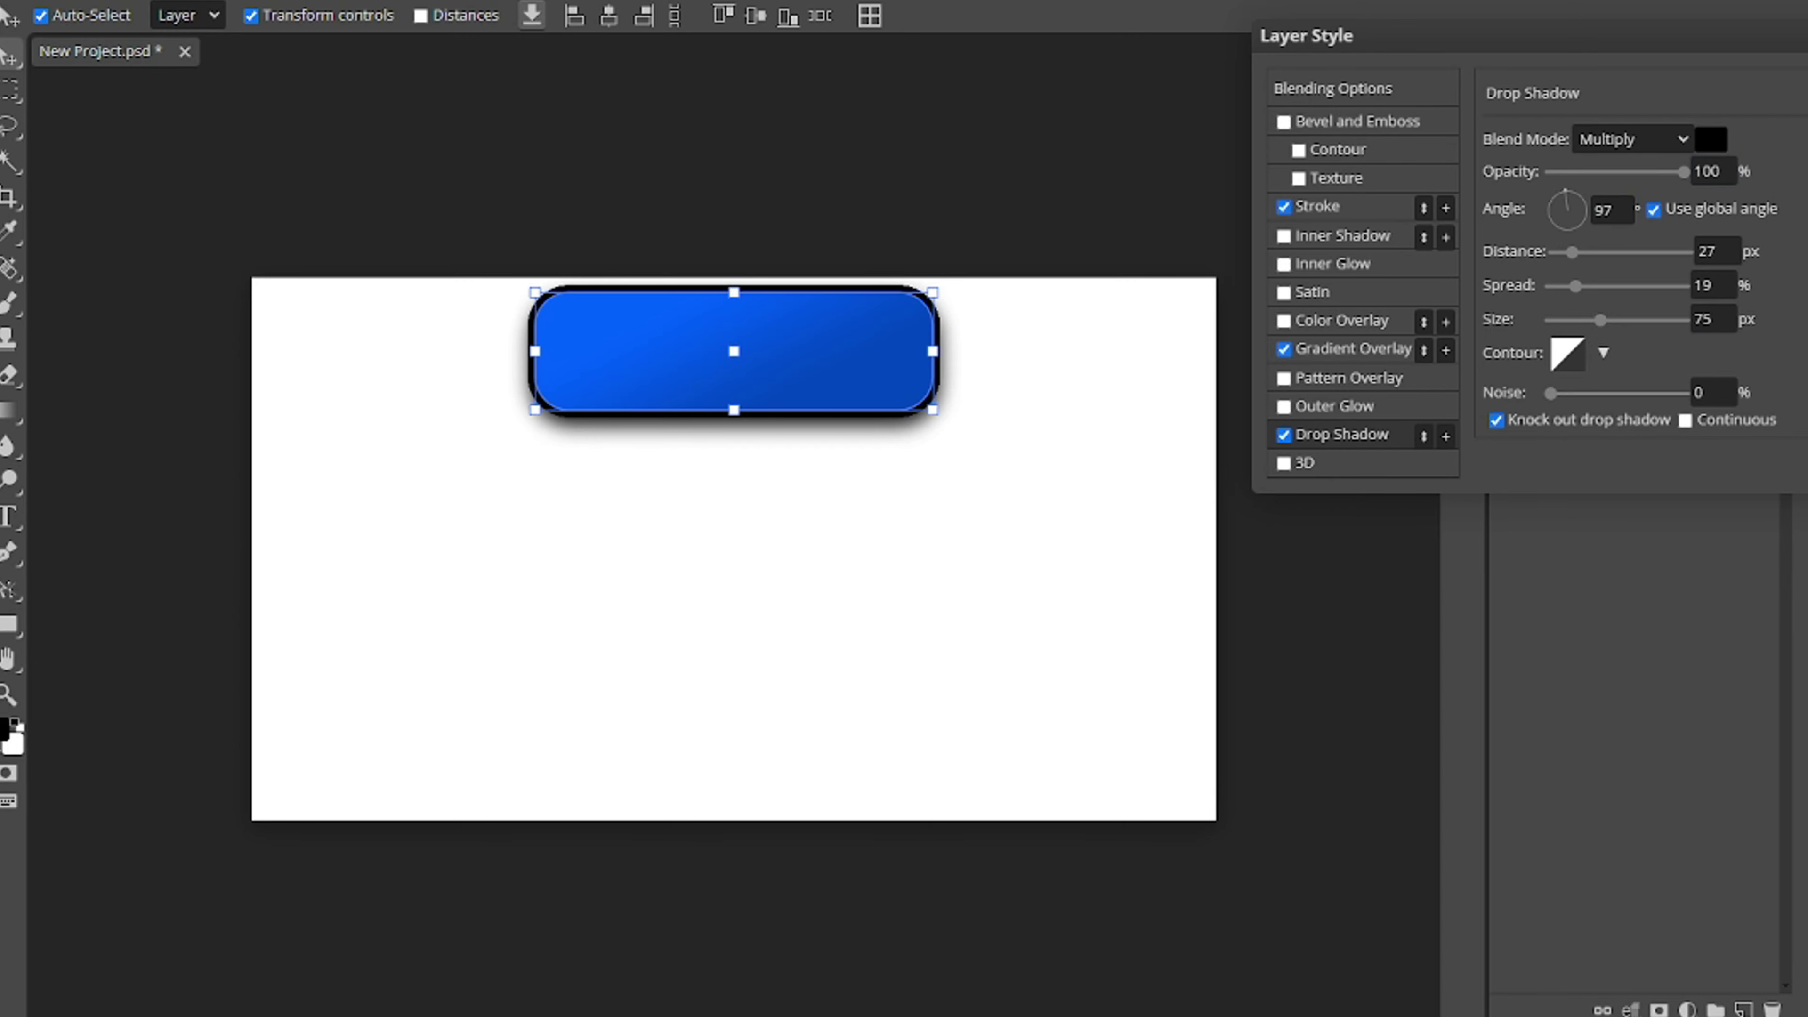
key("Return")
Unlock and delete the white Background layer to make the canvas transparent
left_click(1772, 419)
left_click(1686, 426)
key("Delete")
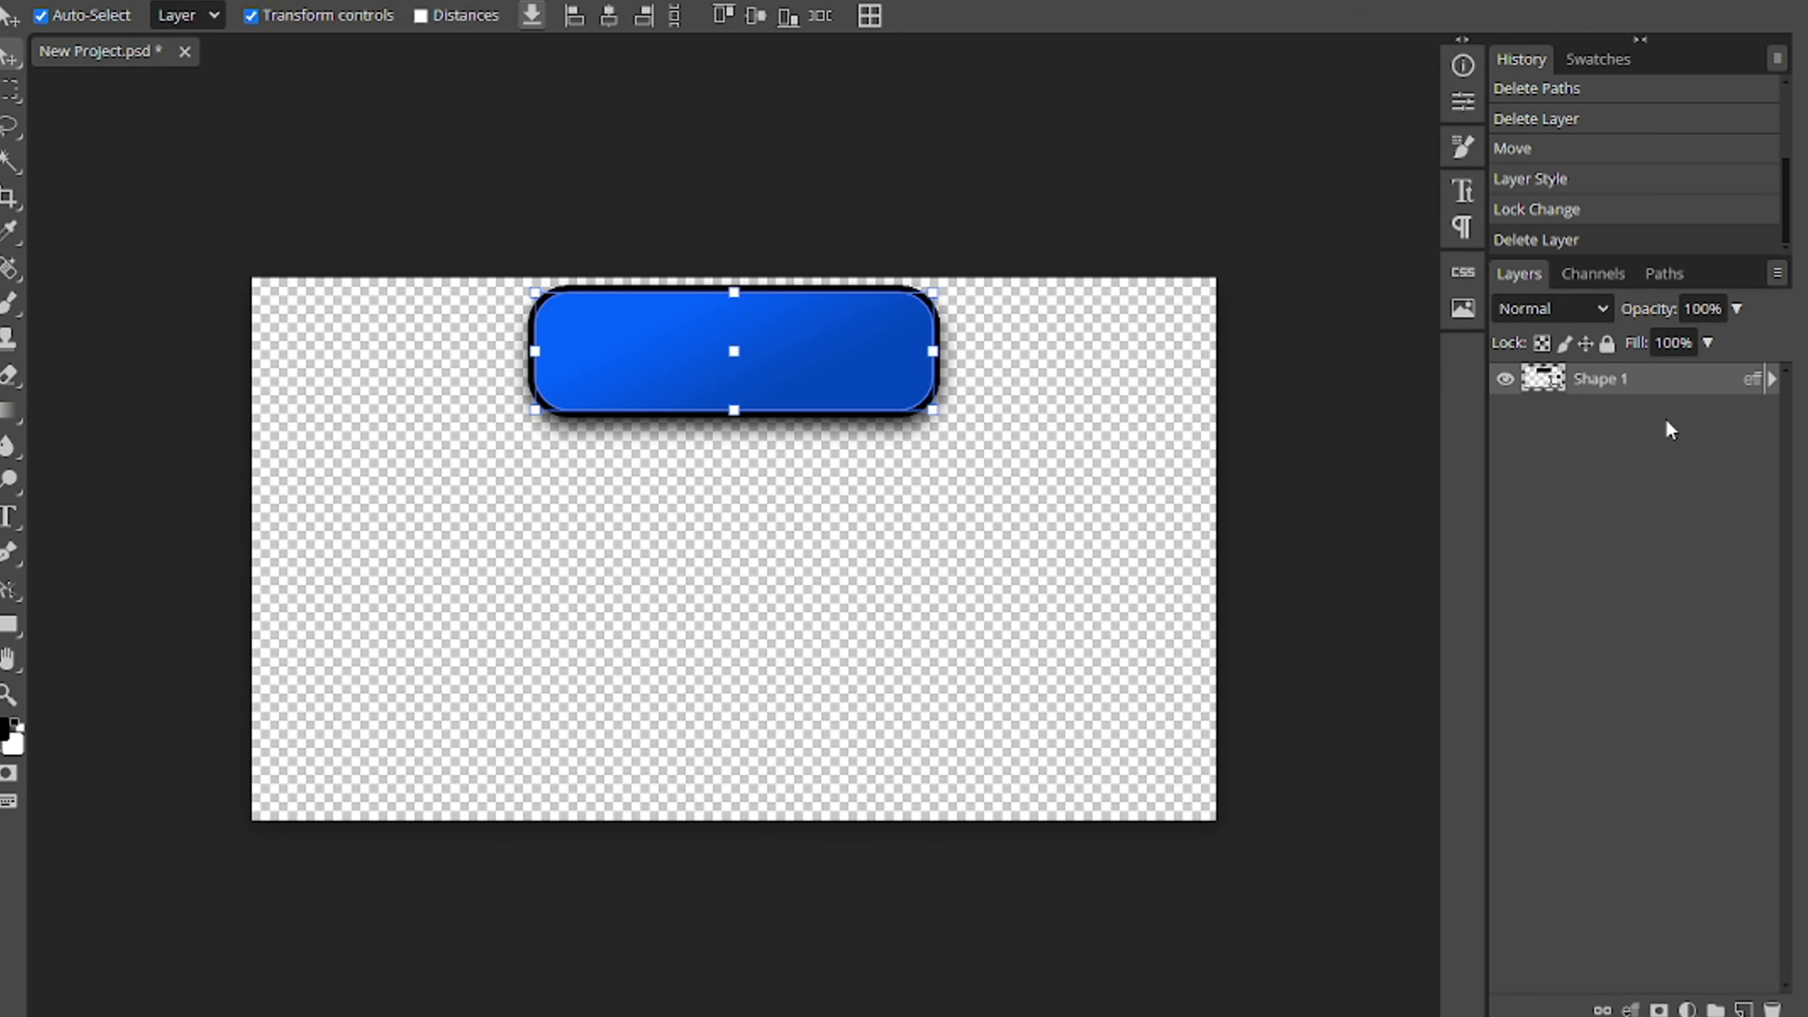
left_click(1336, 454)
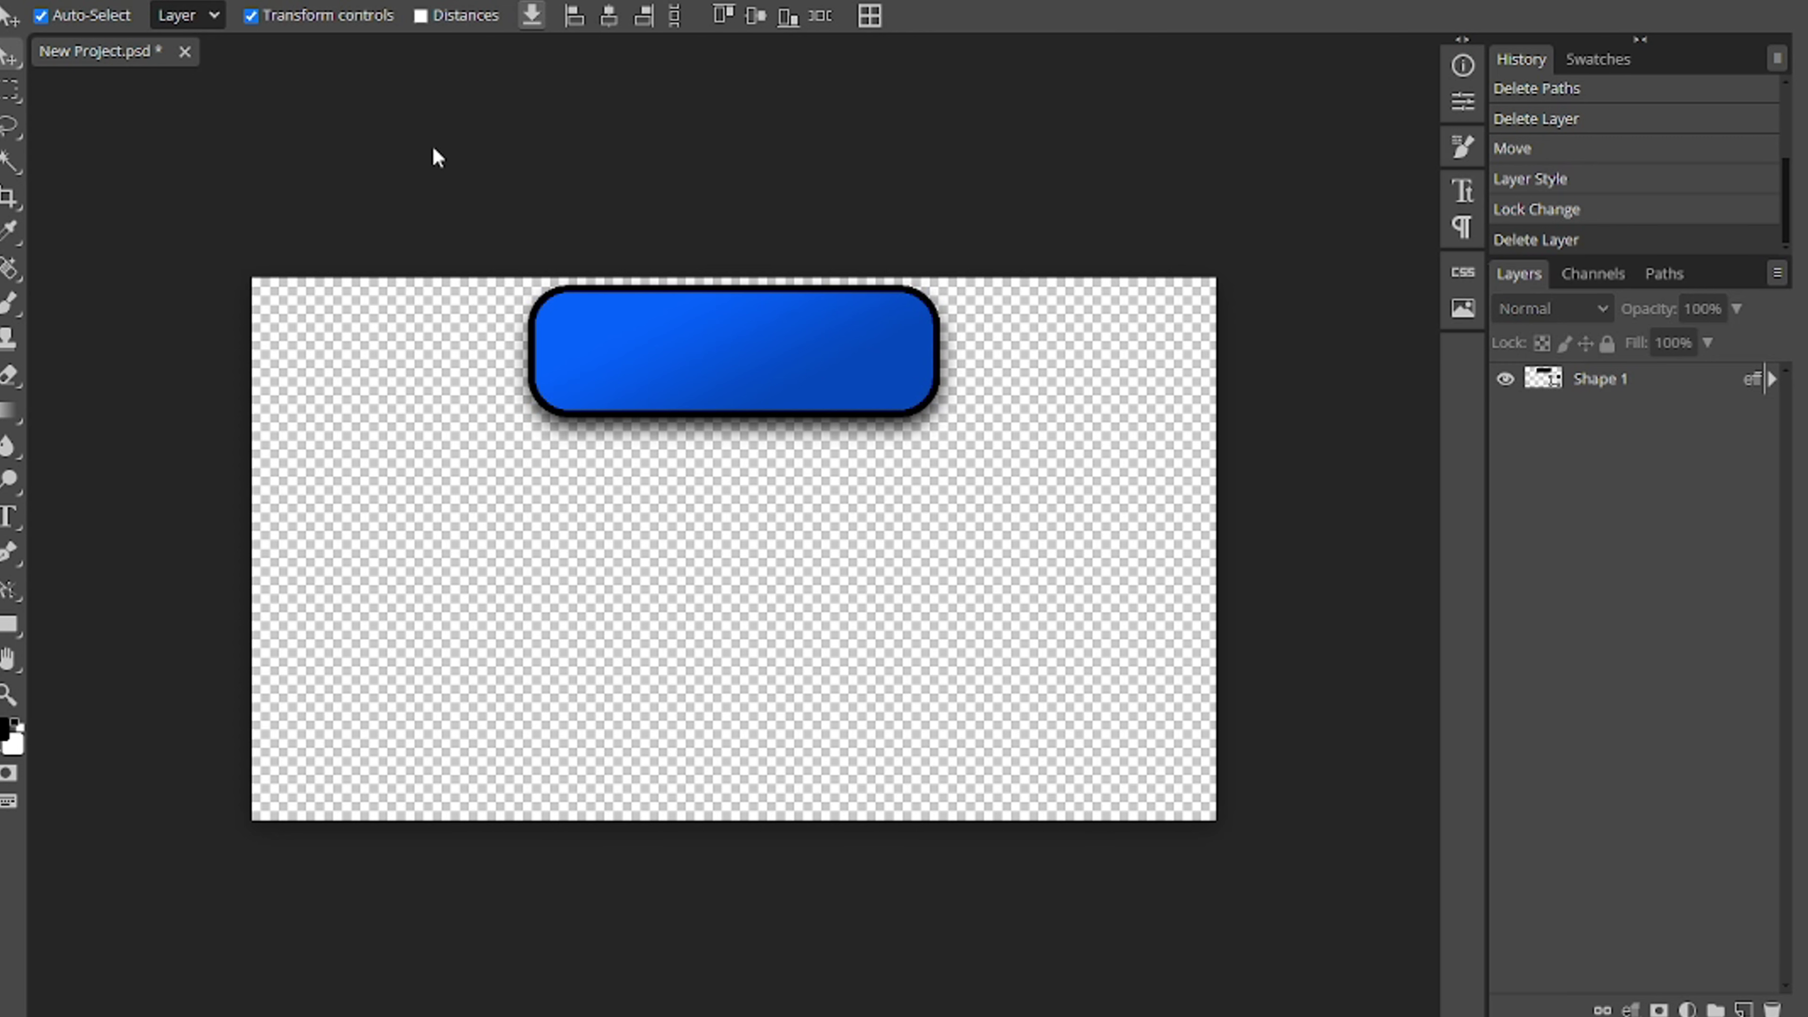
left_click(21, 2)
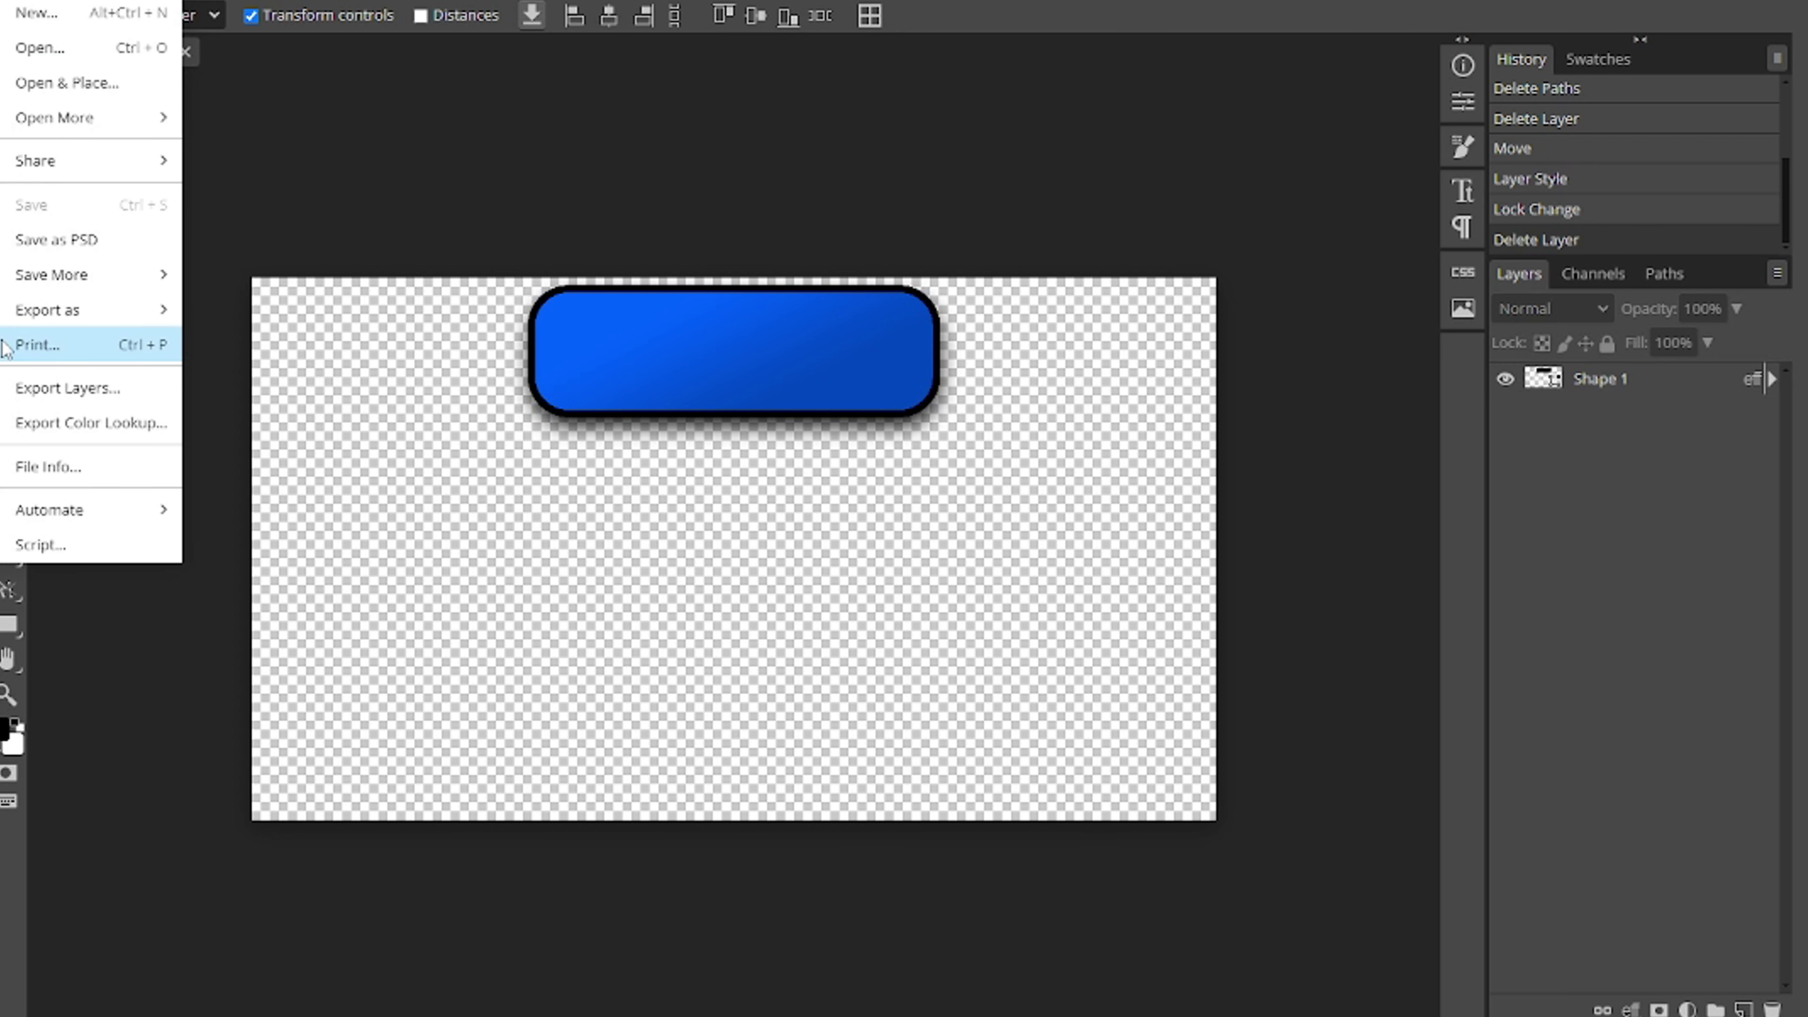
Export the button as a PNG through Save for web, naming it MoneyCounter
mouse_move(85, 310)
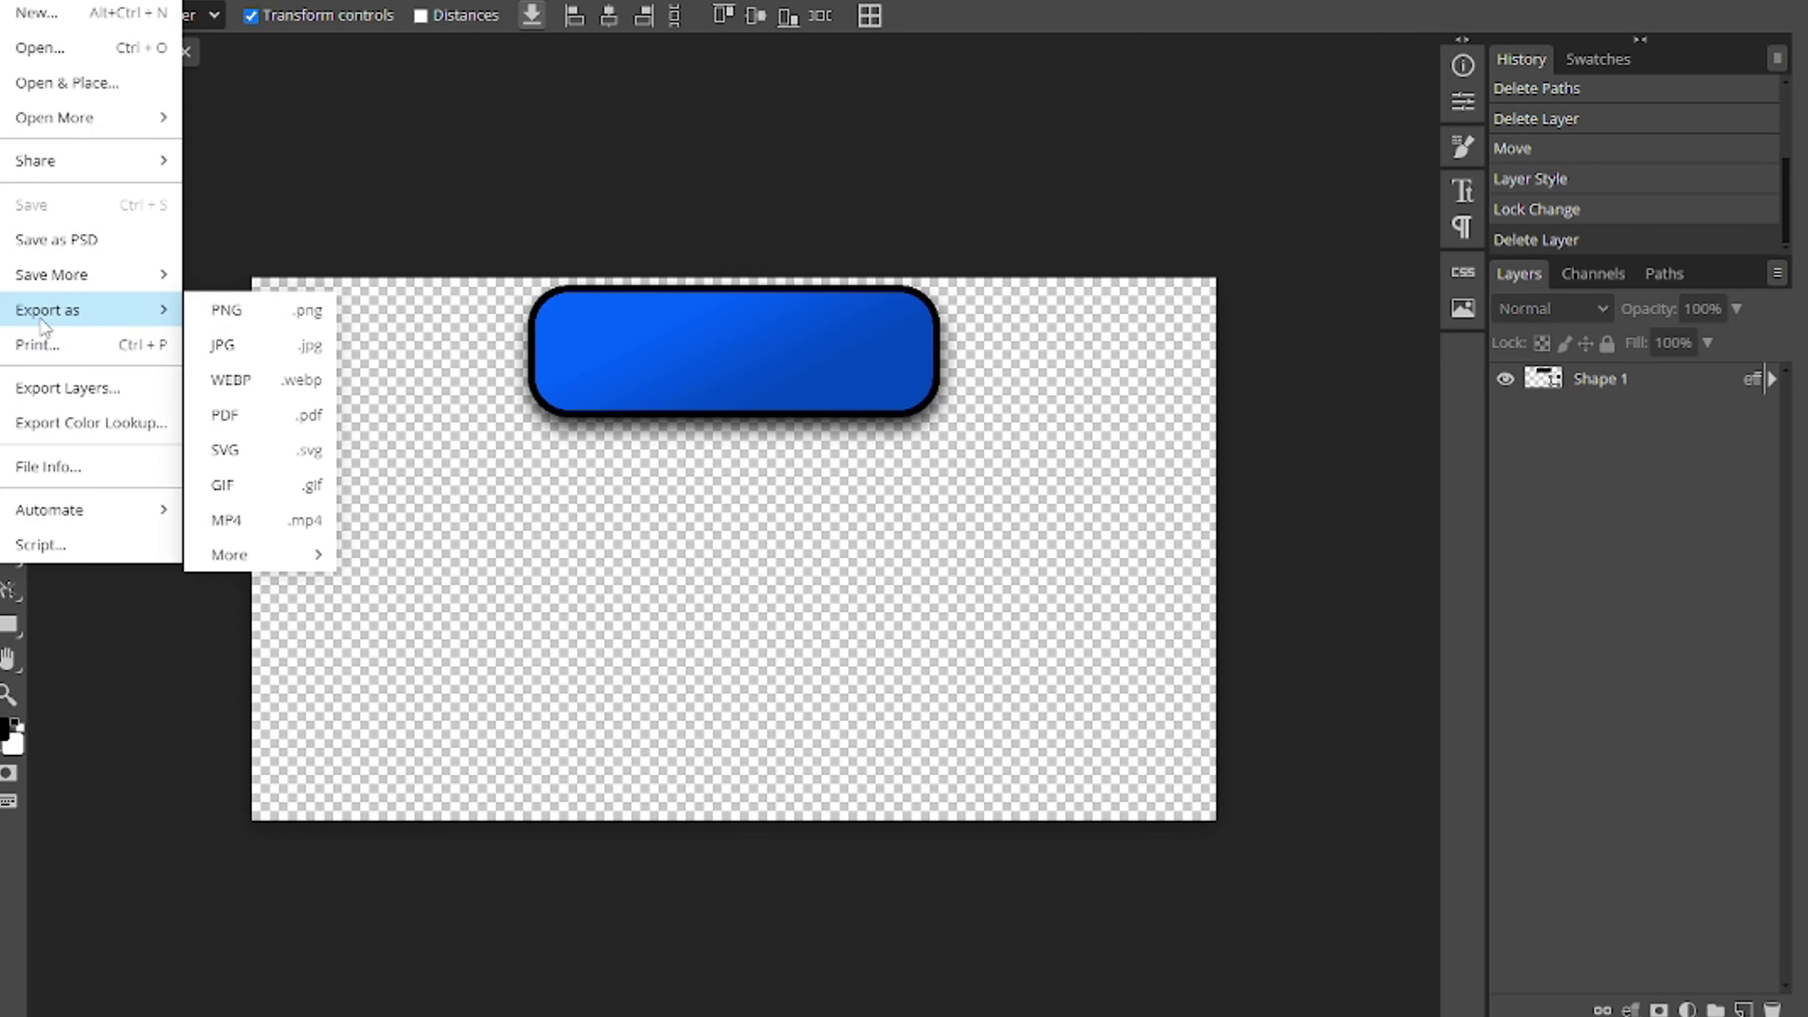
left_click(241, 347)
right_click(300, 314)
key("Escape")
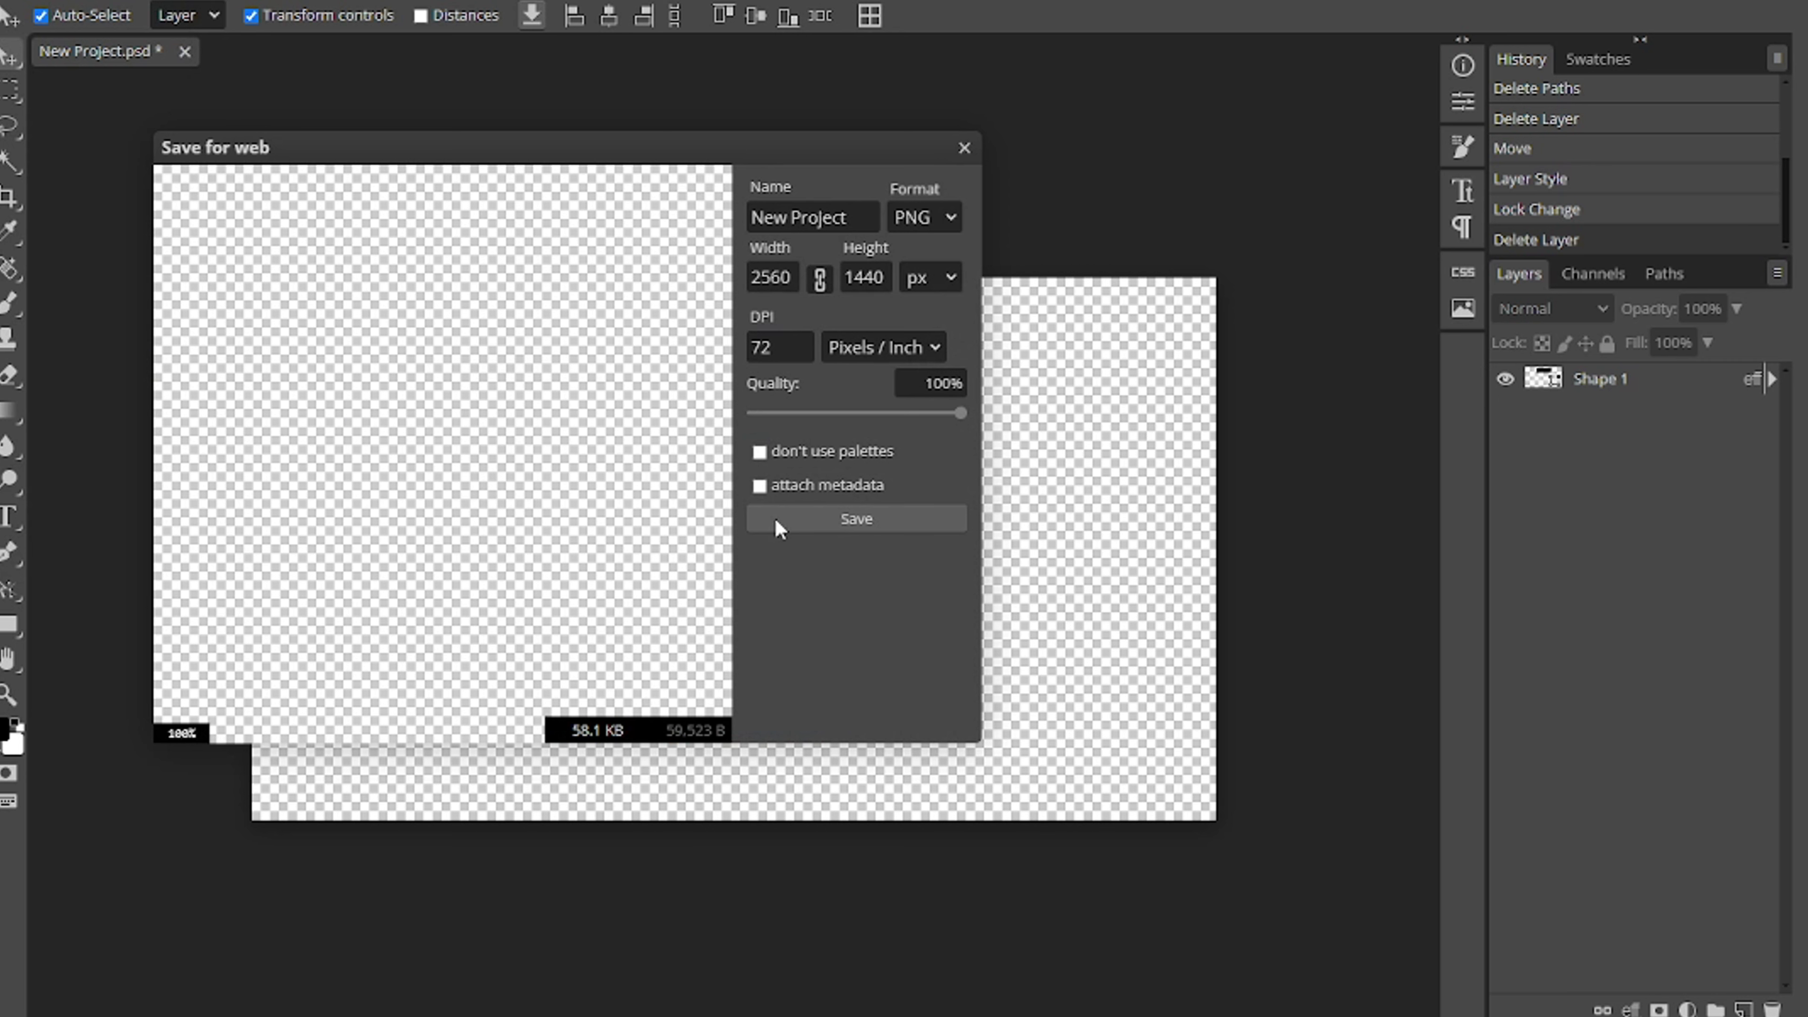
scroll(504, 405, "down", 3)
left_click_drag(488, 428, 428, 476)
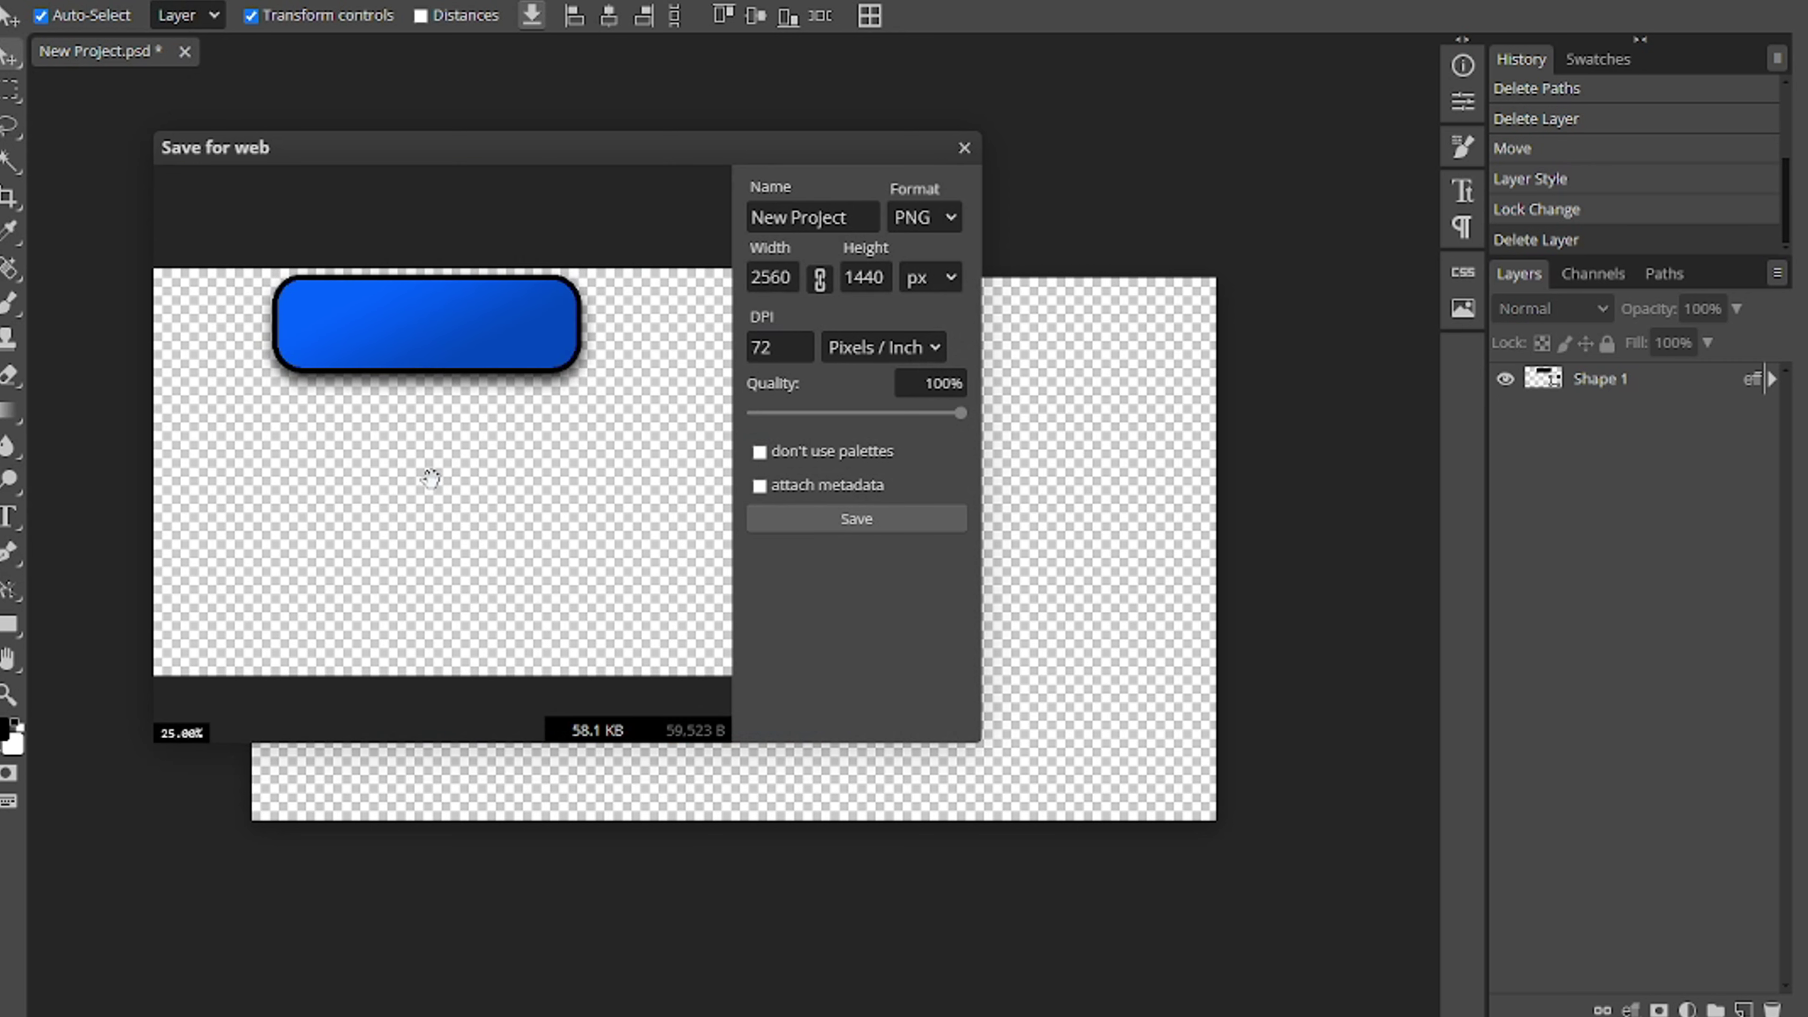
left_click(876, 212)
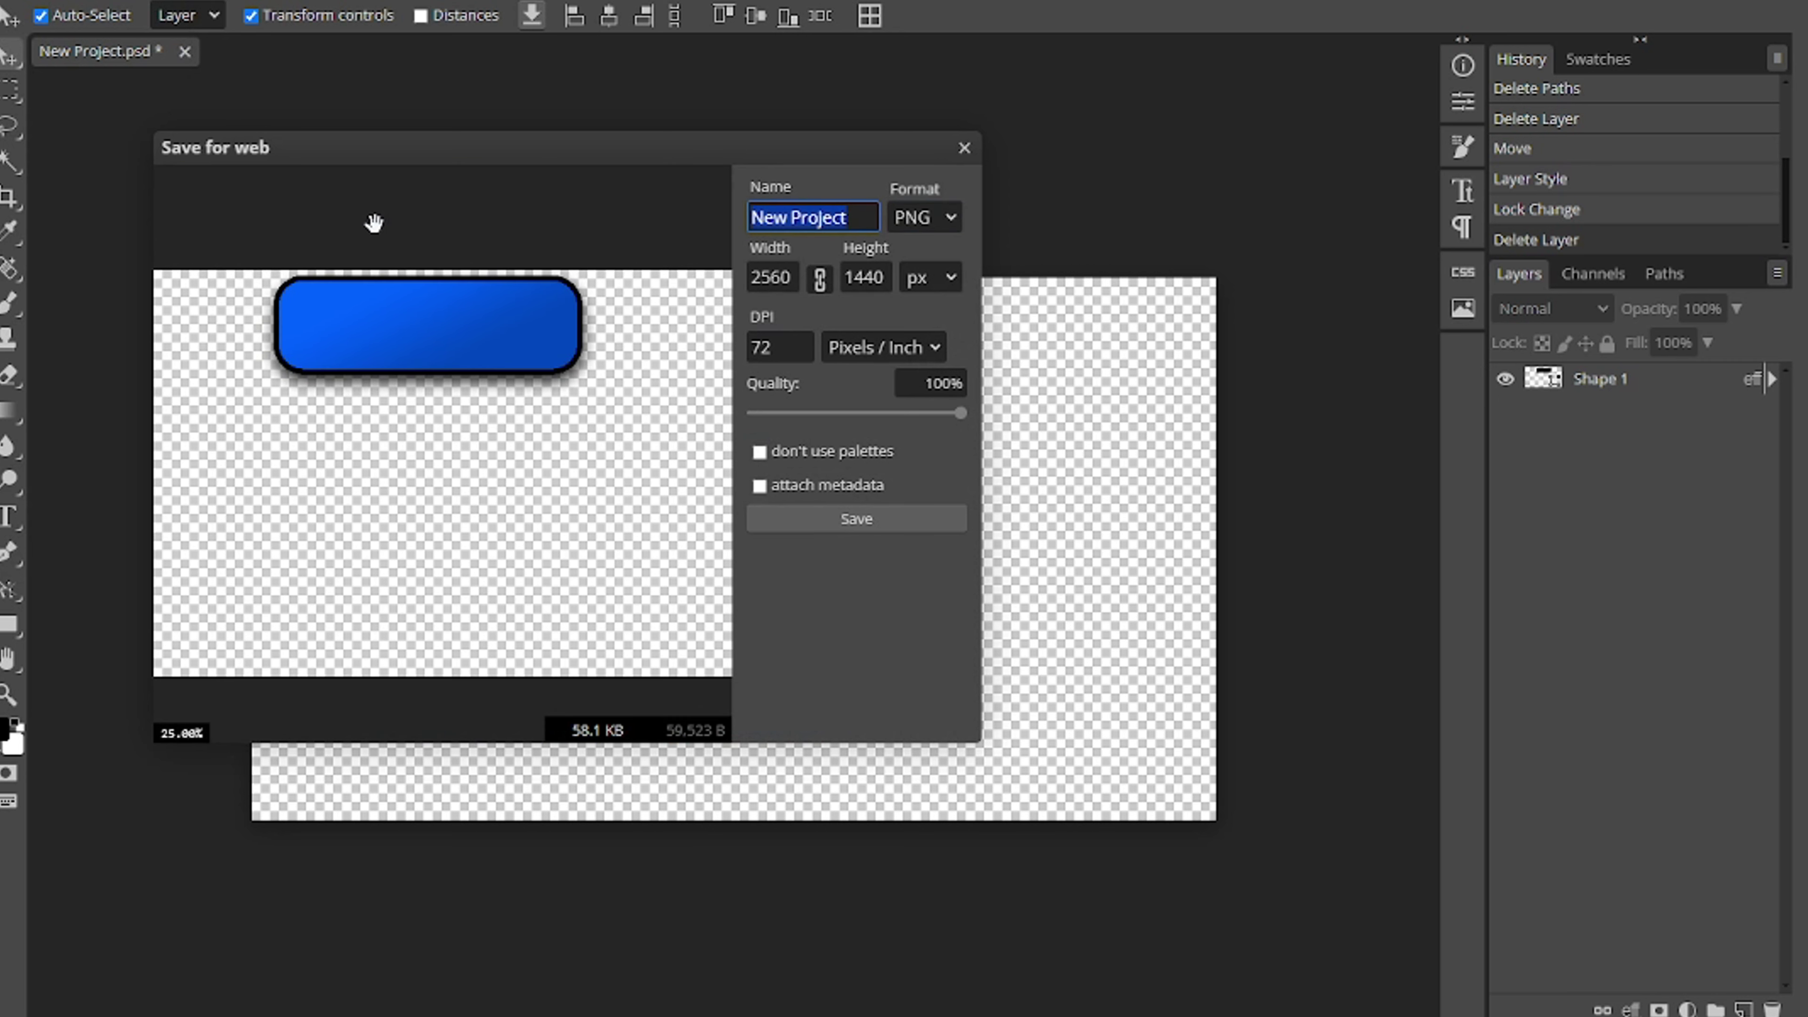
type("MoneyCounter")
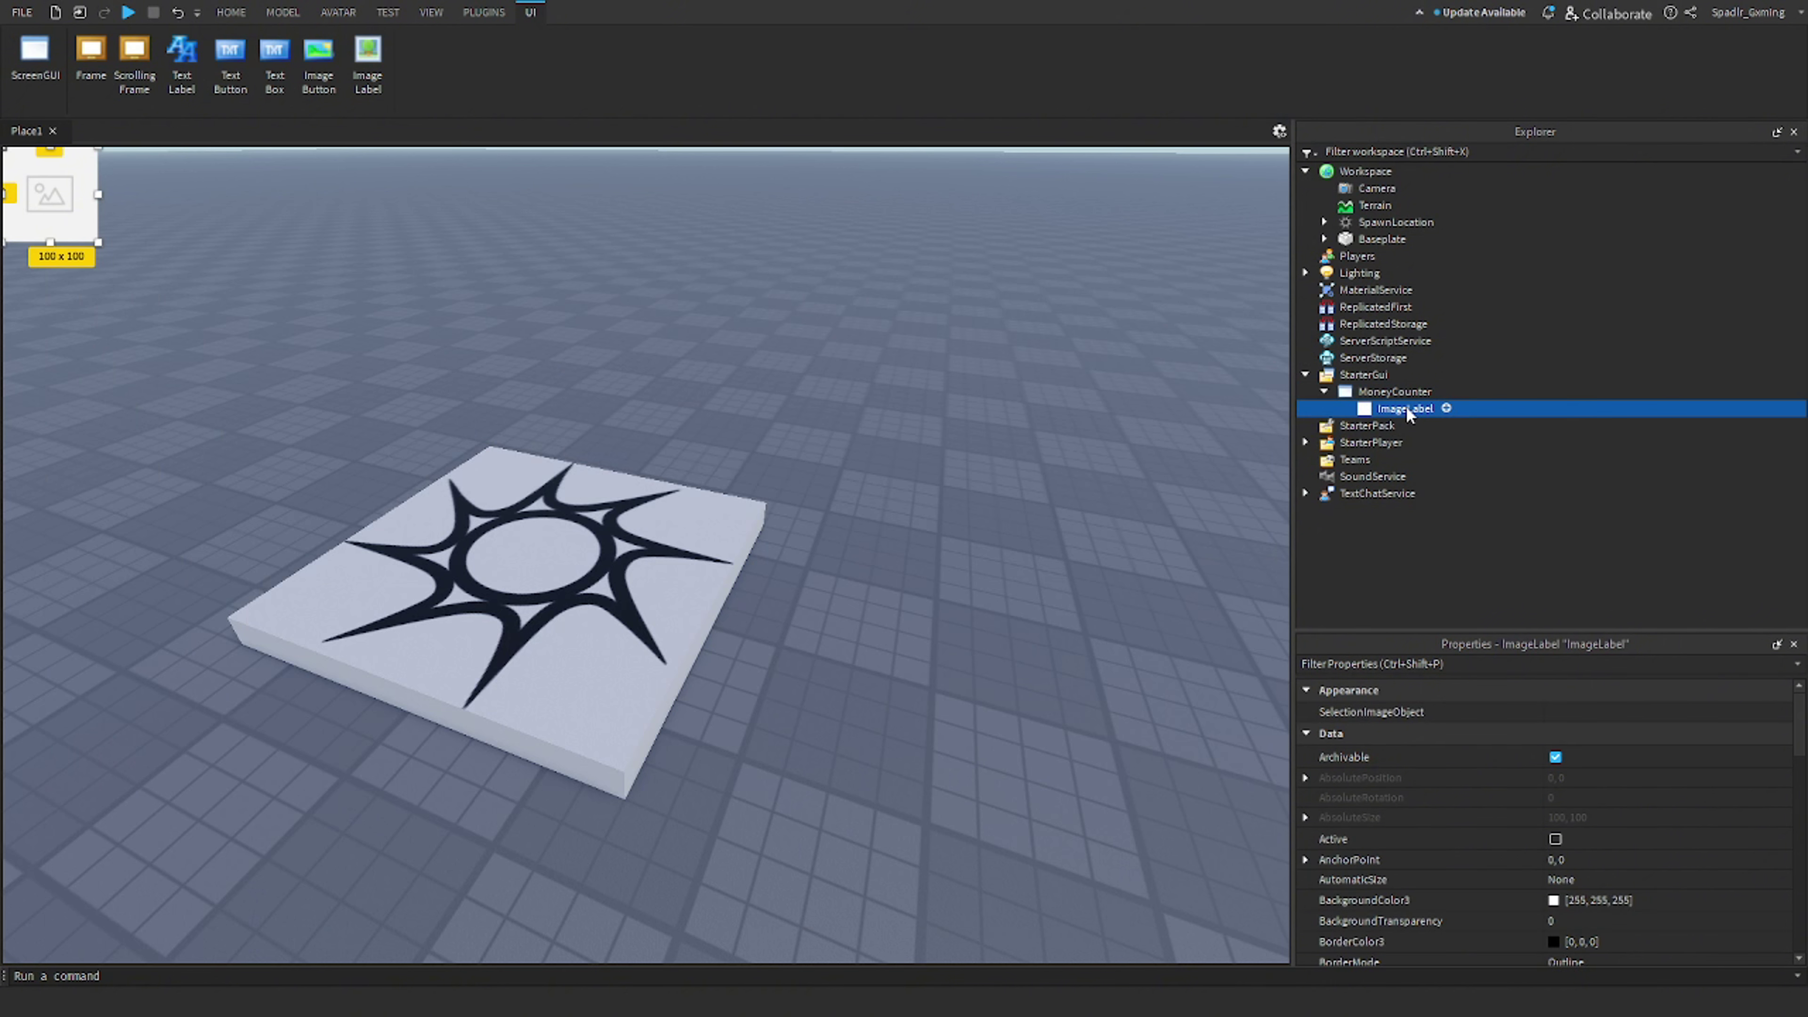
Inspect the old ImageLabel's Image property in the Properties panel
left_click(497, 8)
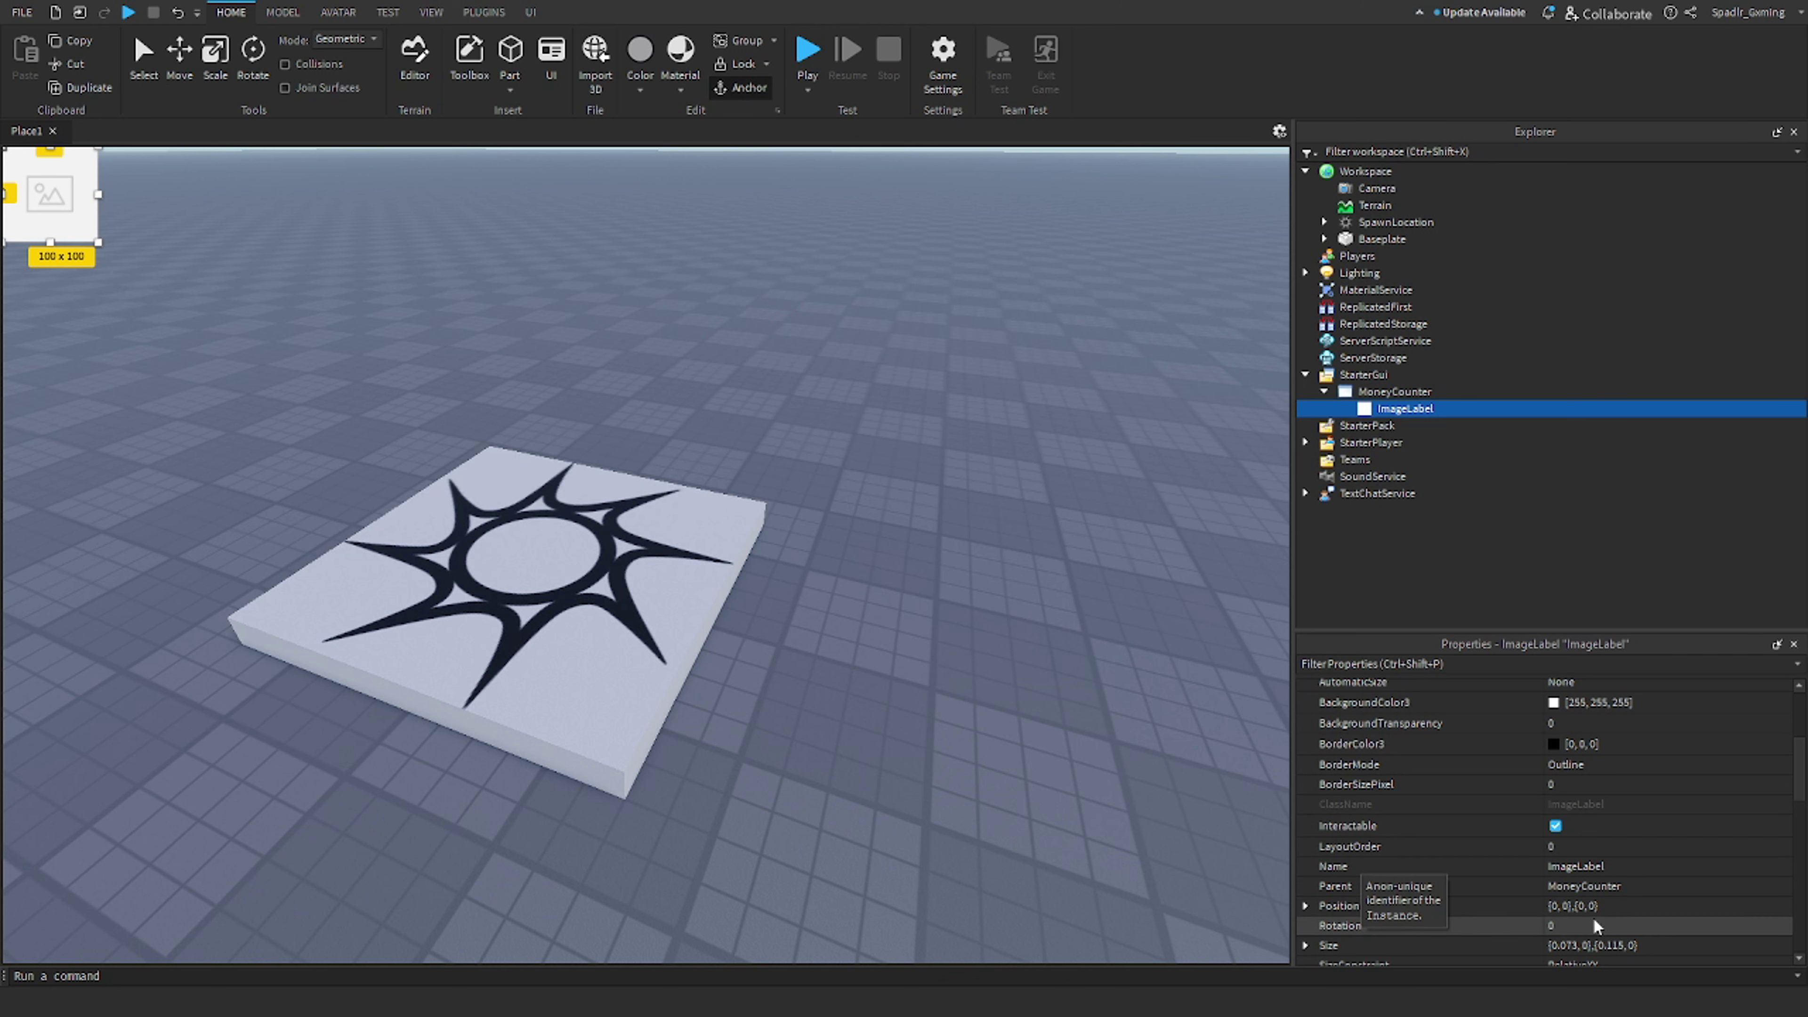
scroll(1512, 840, "down", 4)
left_click(1669, 919)
left_click(1673, 920)
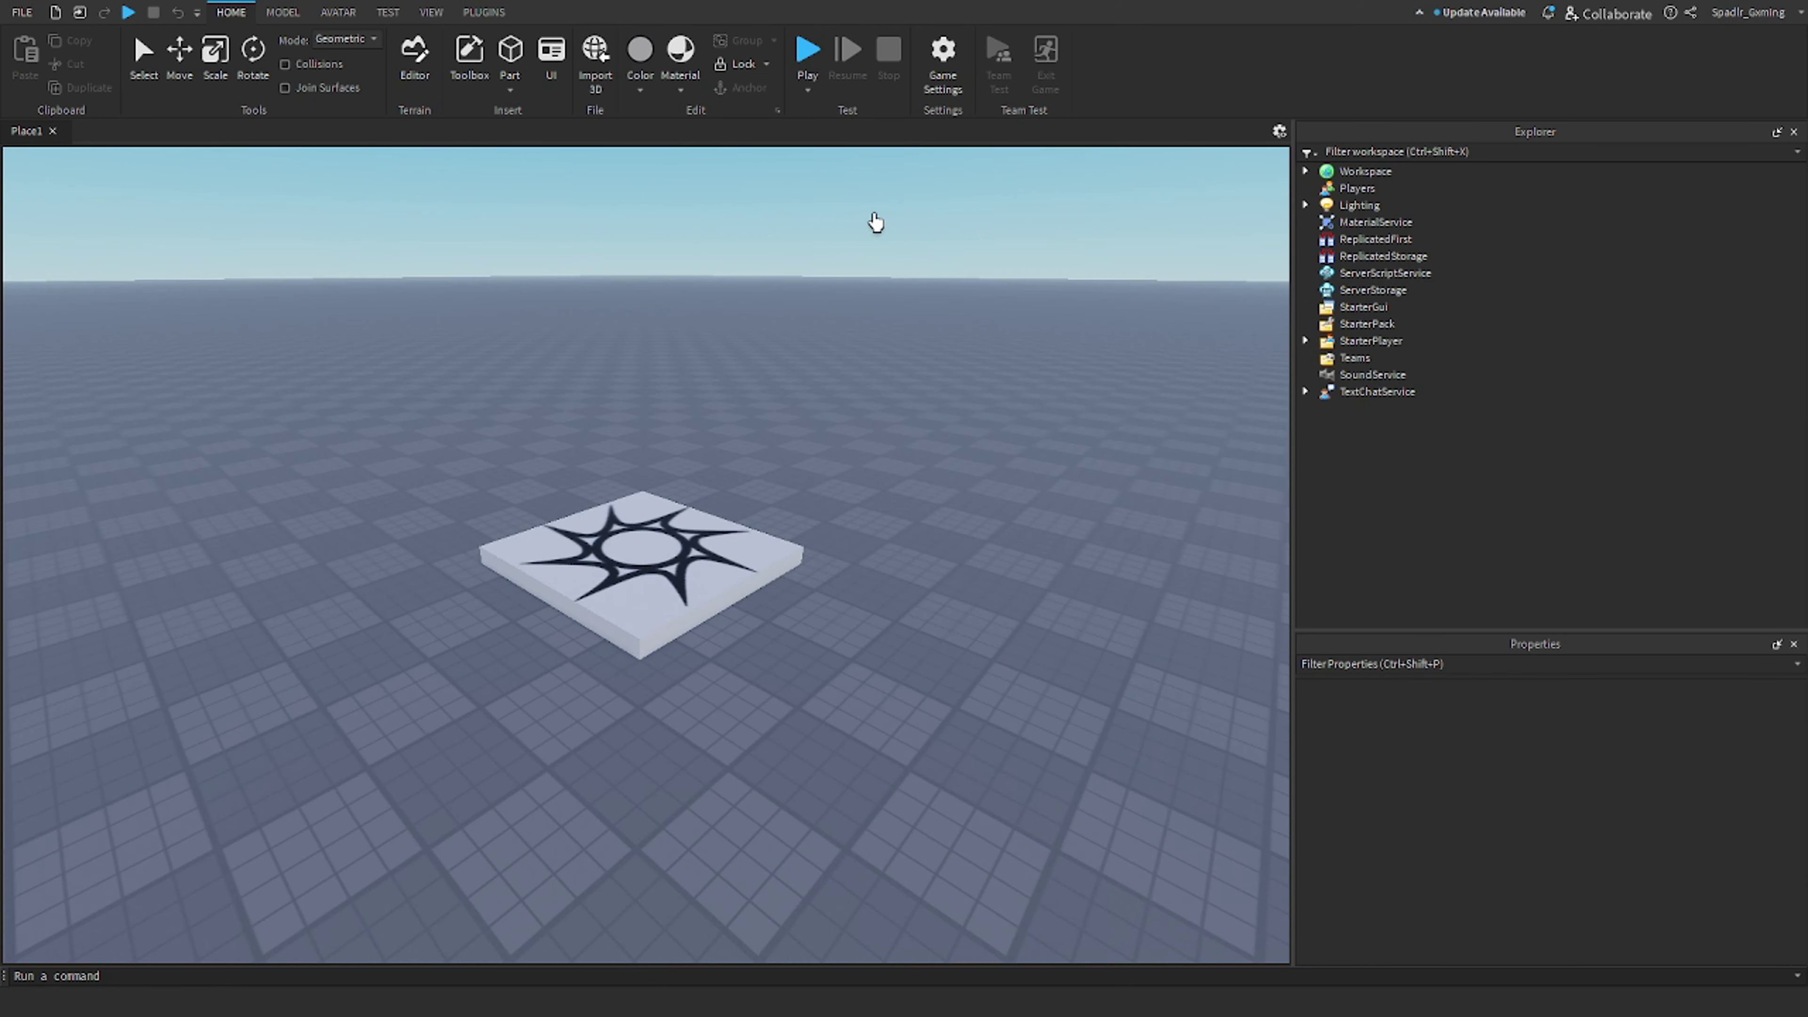
Insert a ScreenGui under StarterGui and an ImageLabel inside it
mouse_move(1410, 332)
left_click(1401, 306)
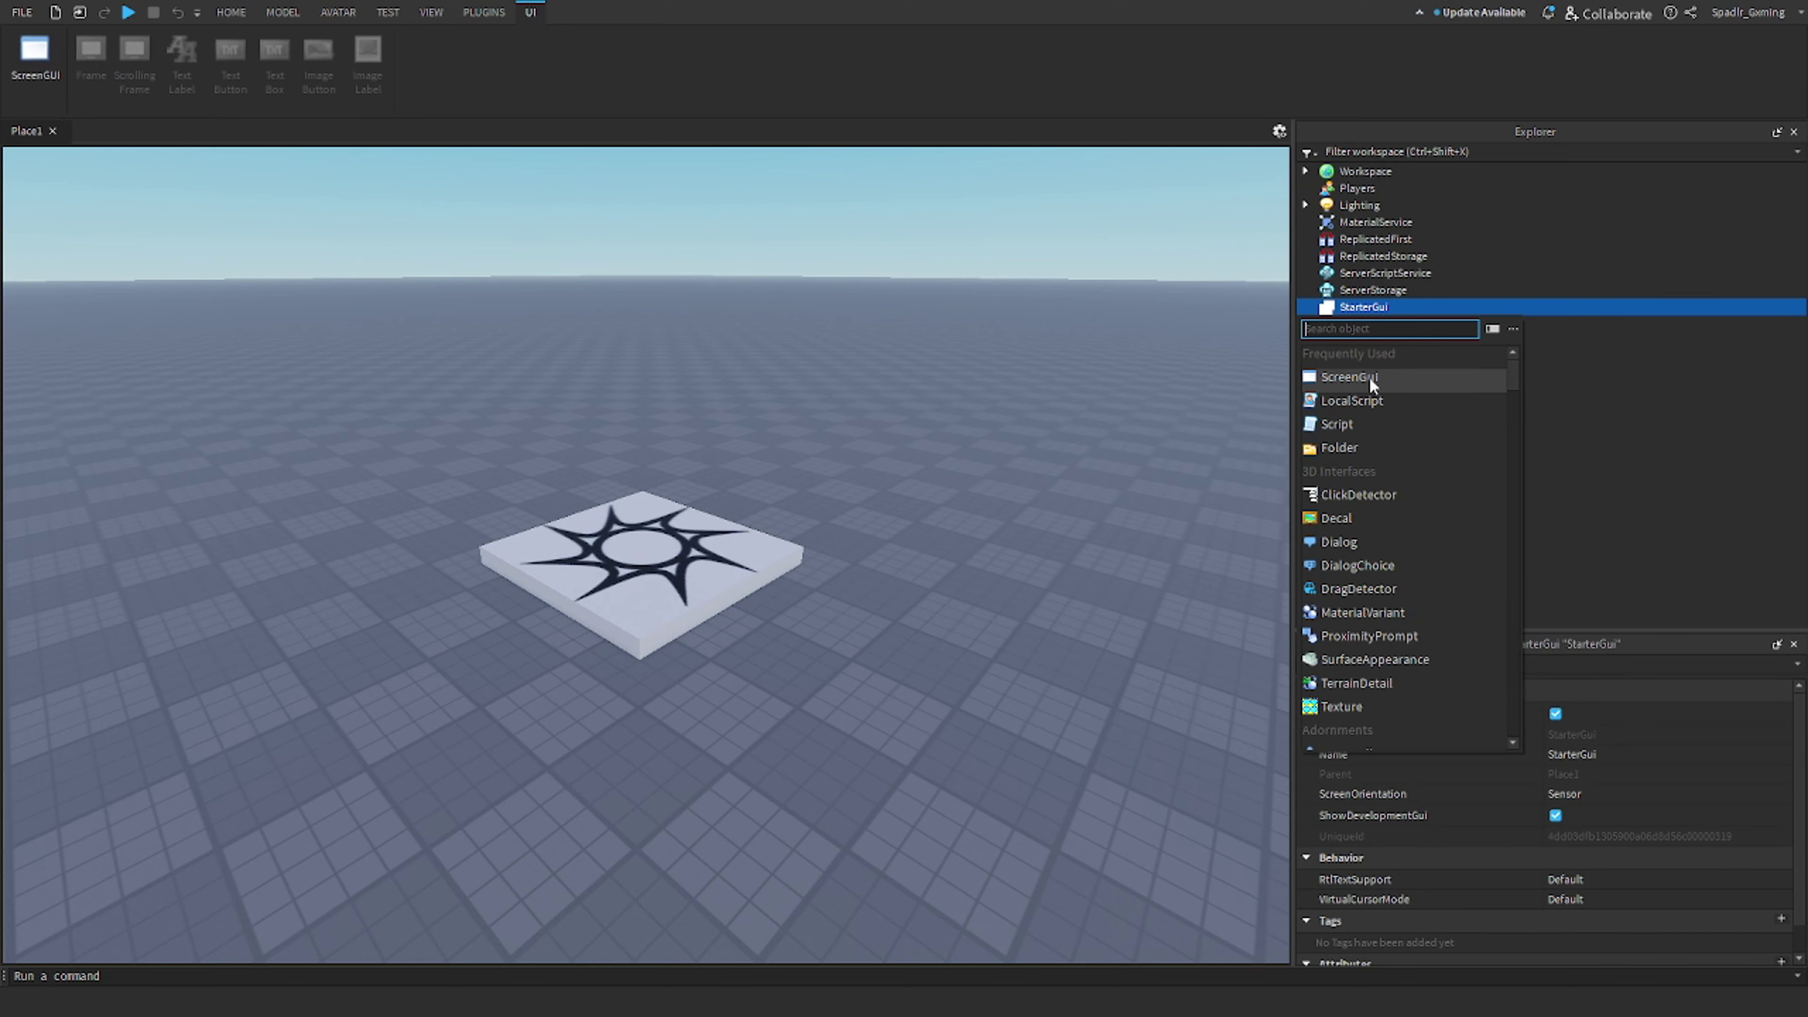
left_click(1366, 386)
left_click(1418, 324)
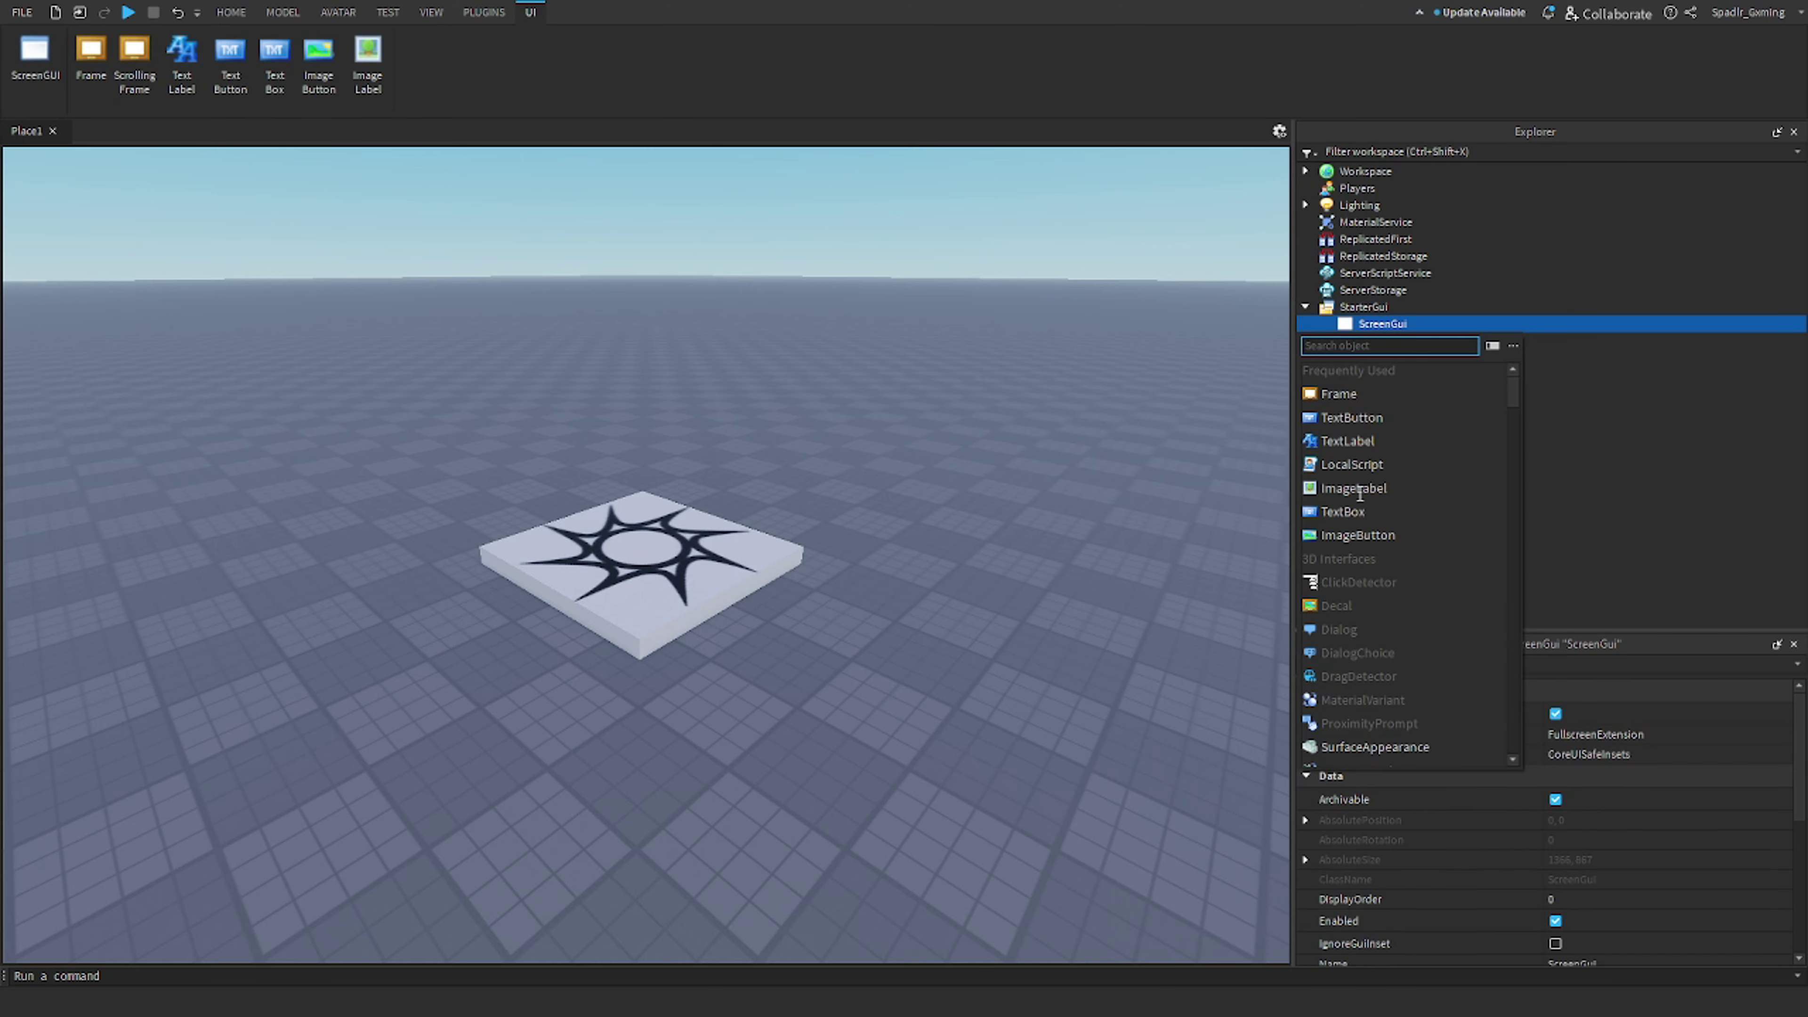
left_click(1353, 488)
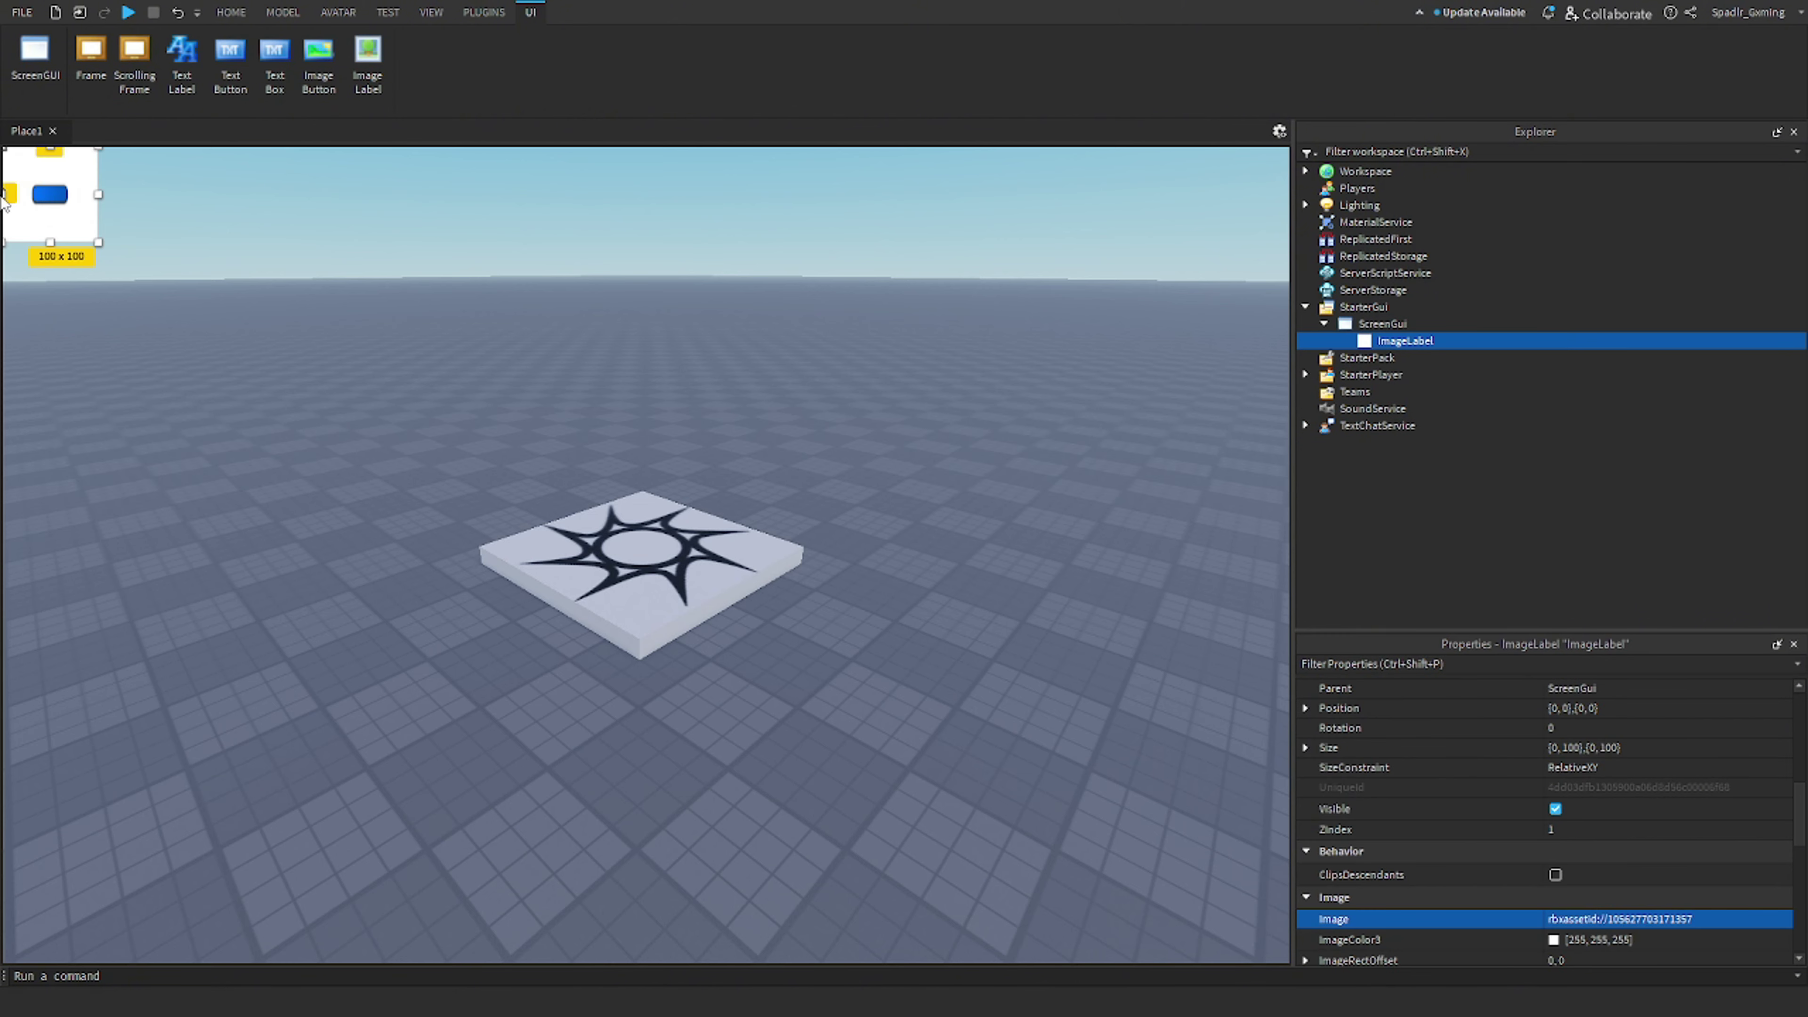
Drag the ImageLabel to the top centre of the screen
left_click_drag(49, 208, 669, 238)
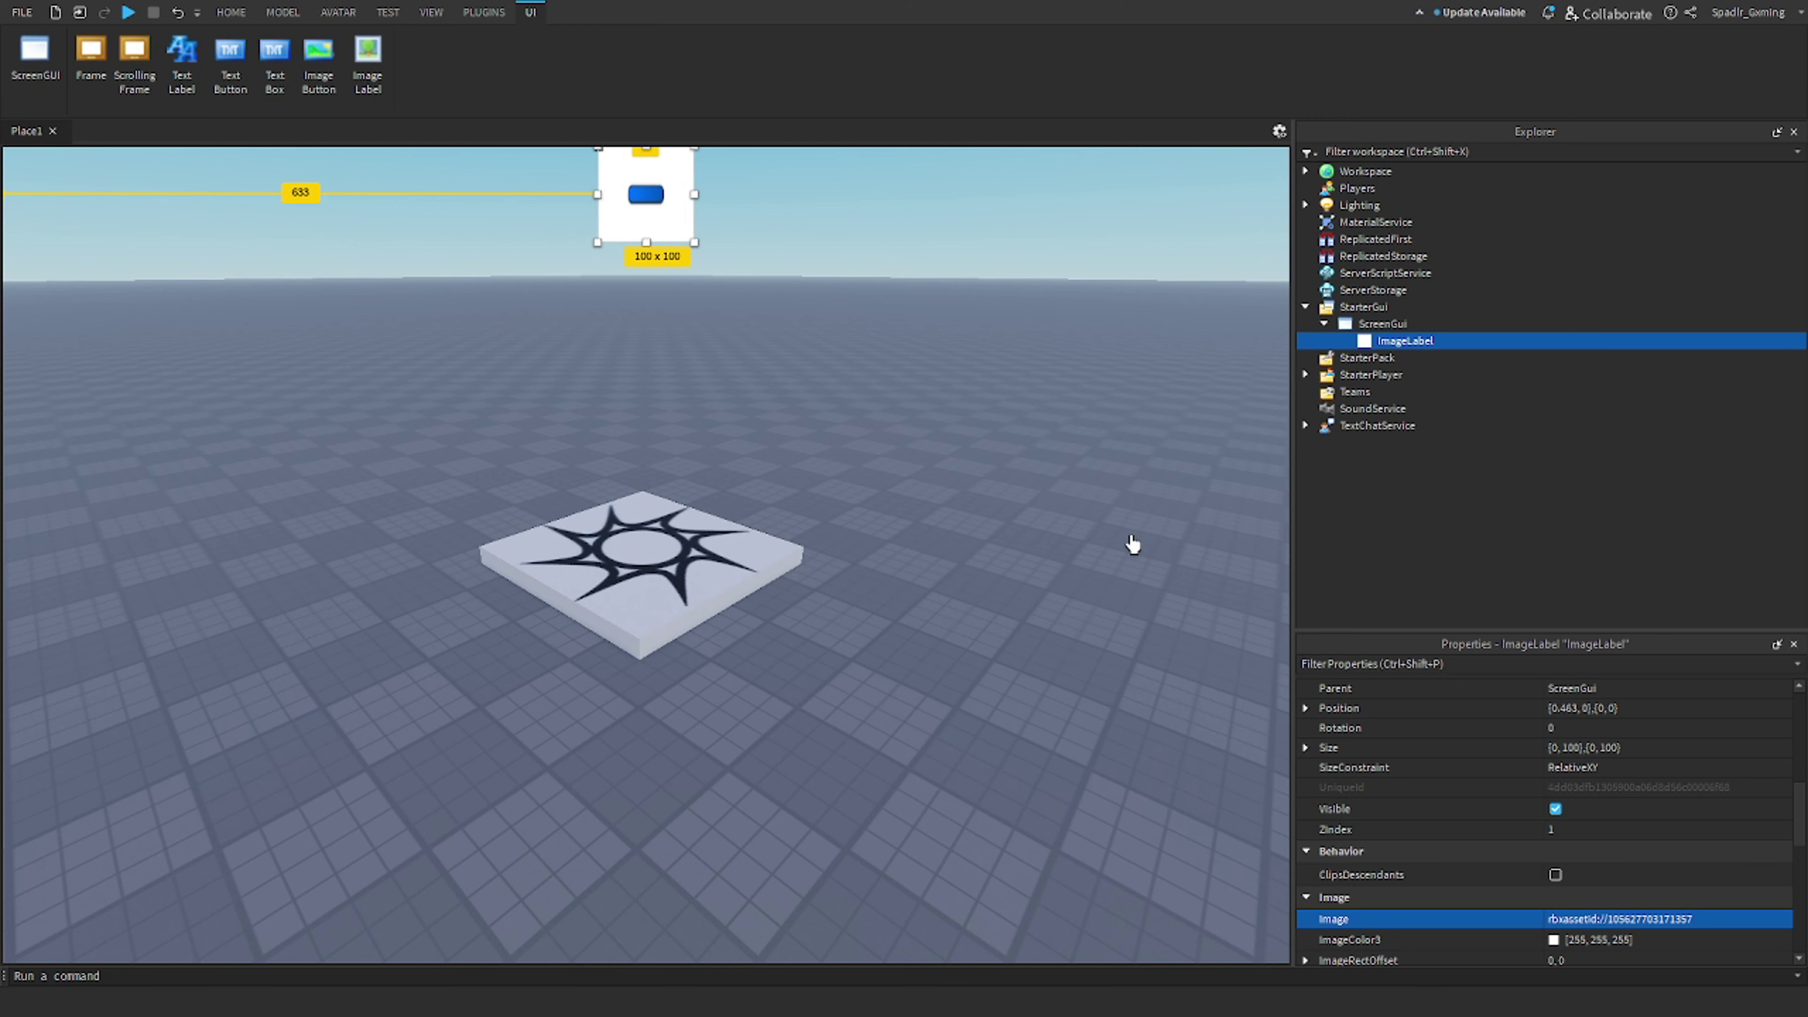
scroll(1602, 831, "down", 3)
scroll(1572, 813, "up", 3)
scroll(1571, 813, "up", 5)
left_click(1573, 922)
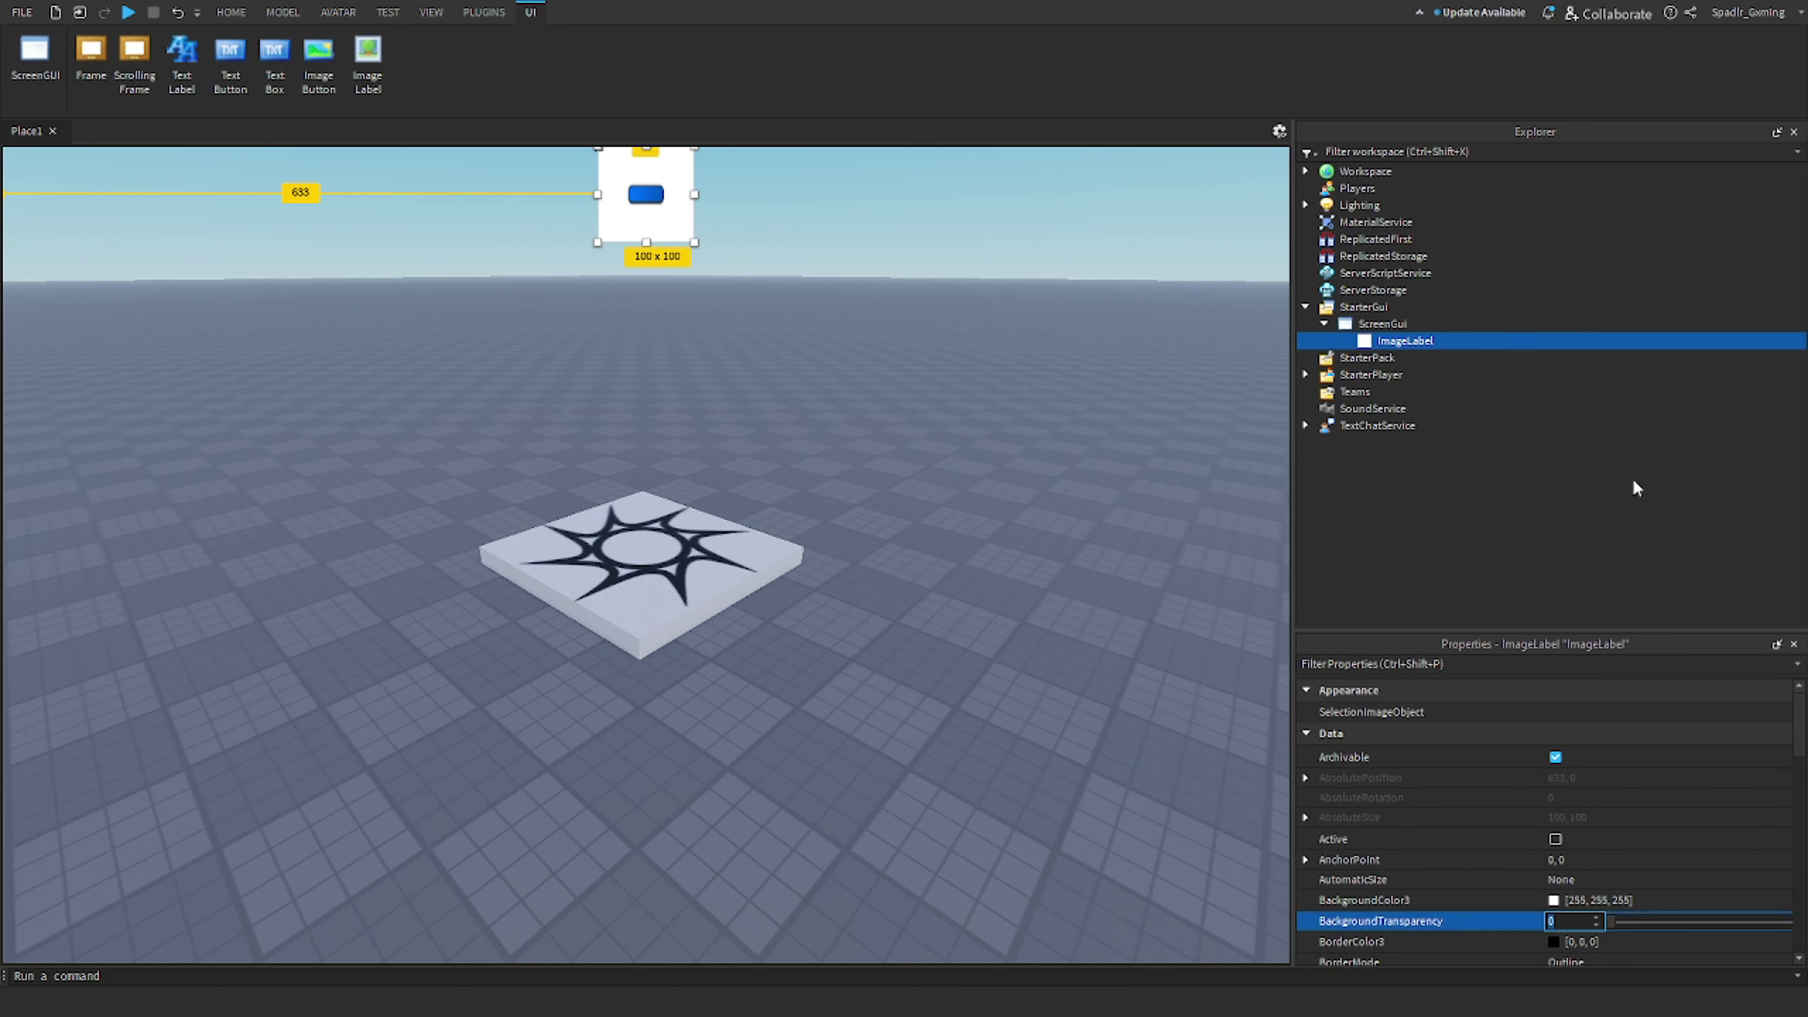
Set the ImageLabel's BackgroundTransparency to 1
type("1")
key("Return")
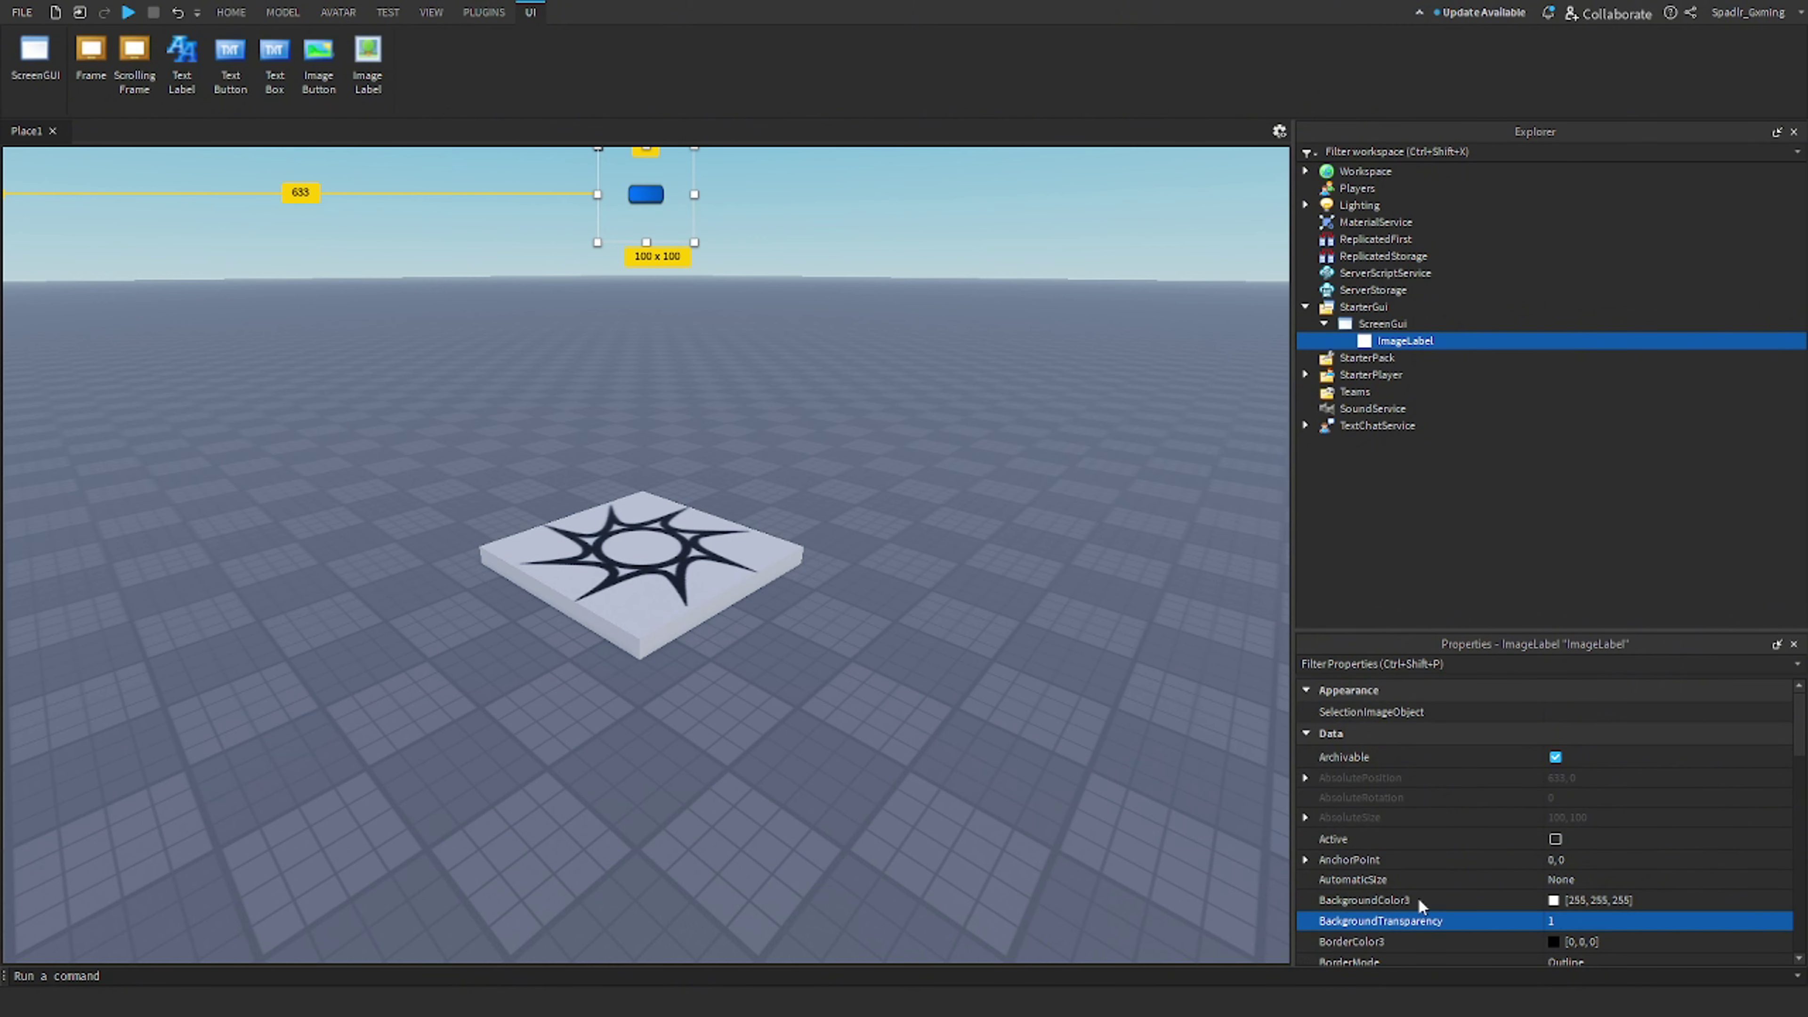
scroll(1432, 859, "down", 3)
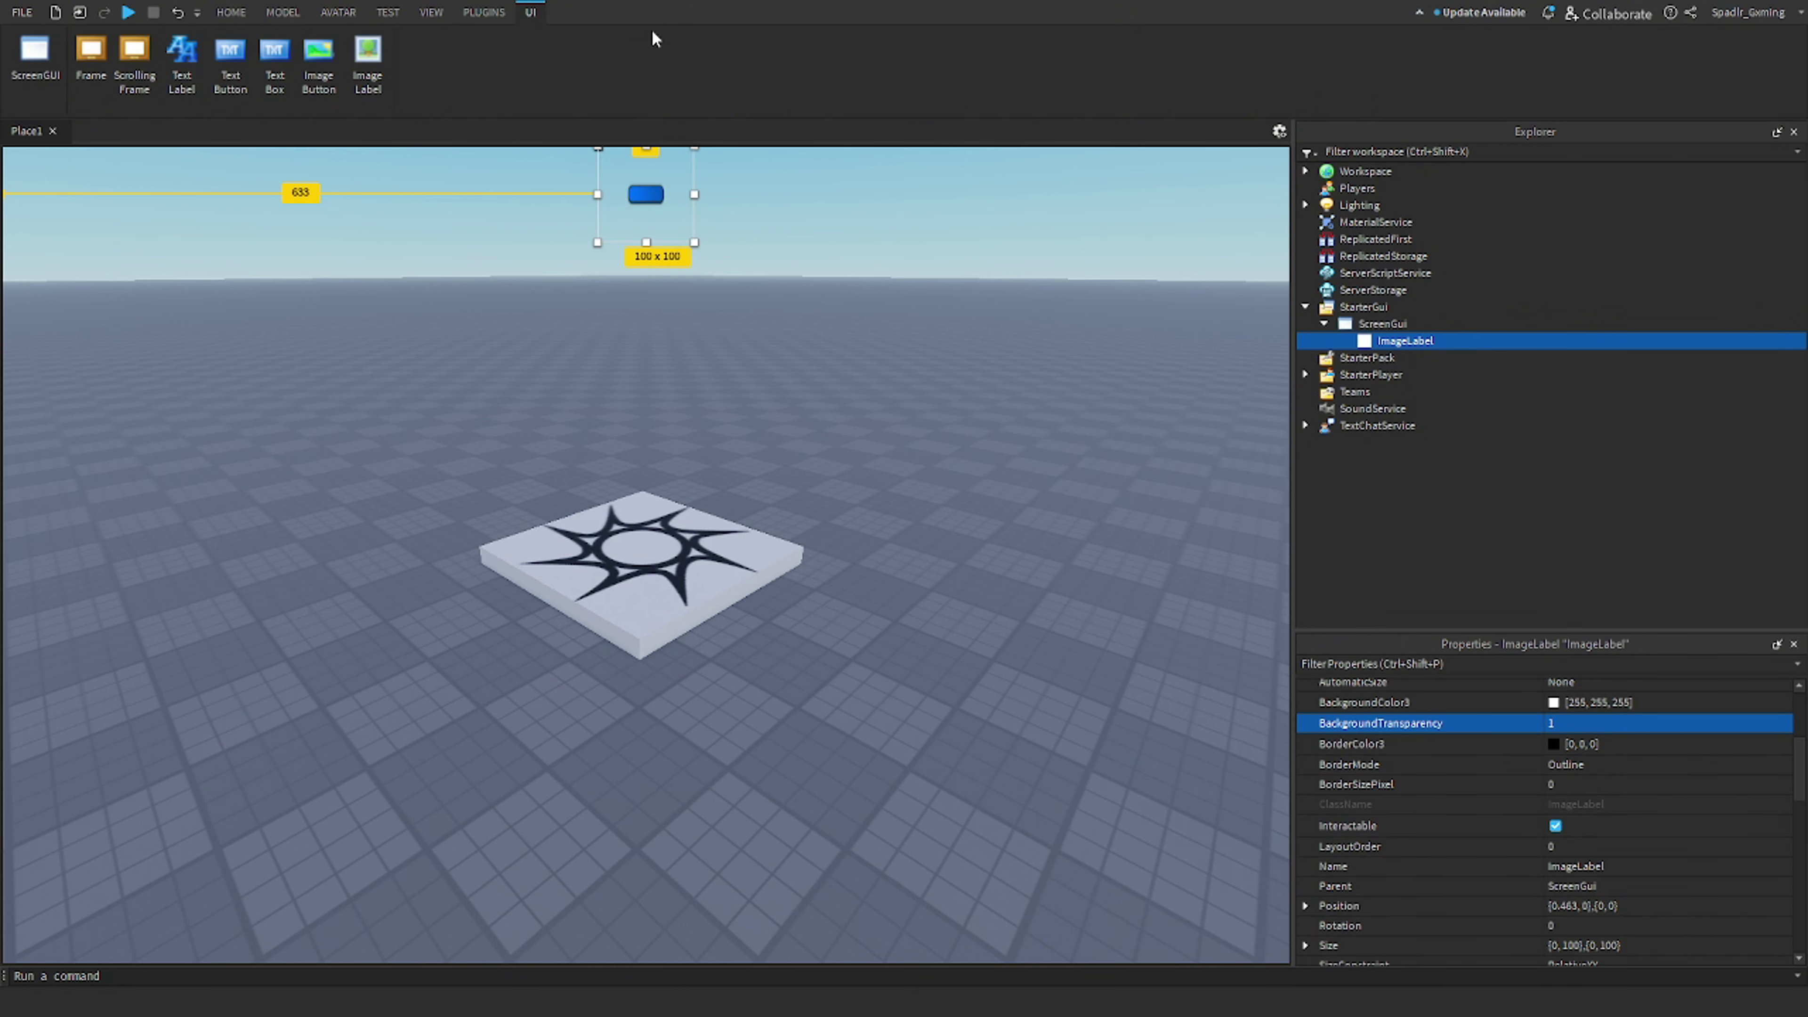
left_click(491, 12)
Rename the ImageLabel to MoneyCounter
double_click(1367, 343)
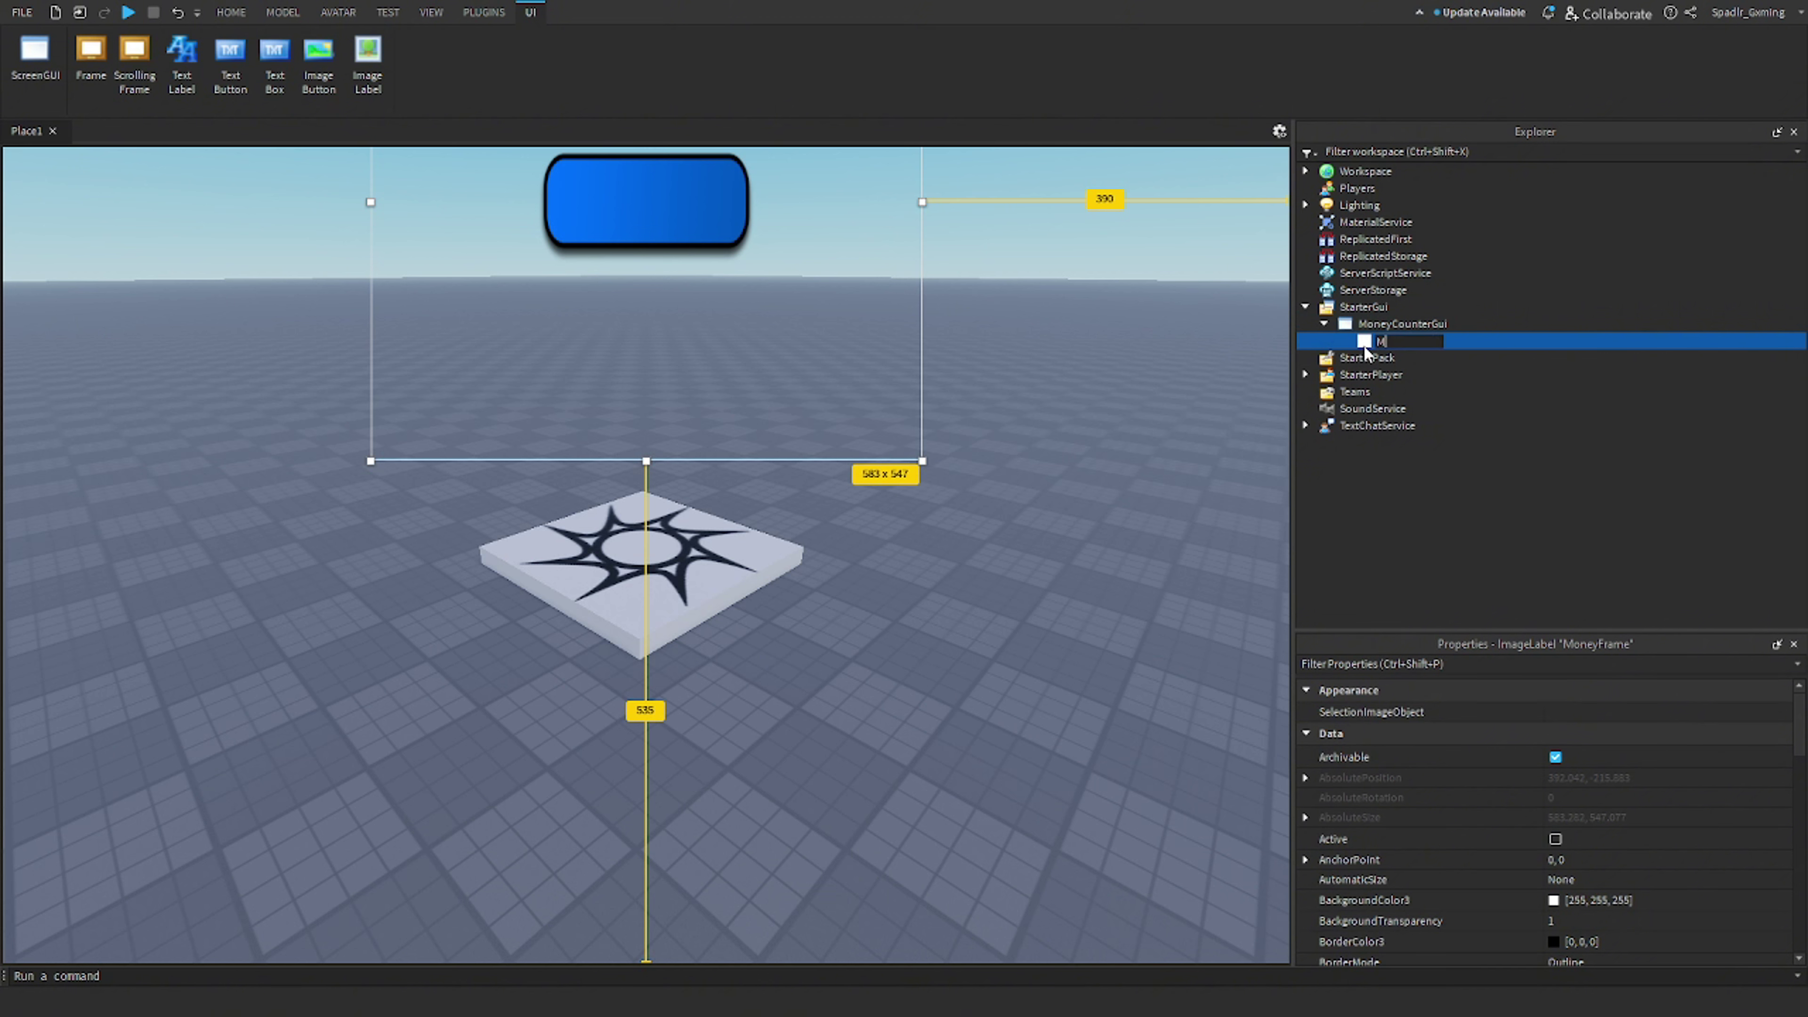
type("MoneyCounter")
key("Return")
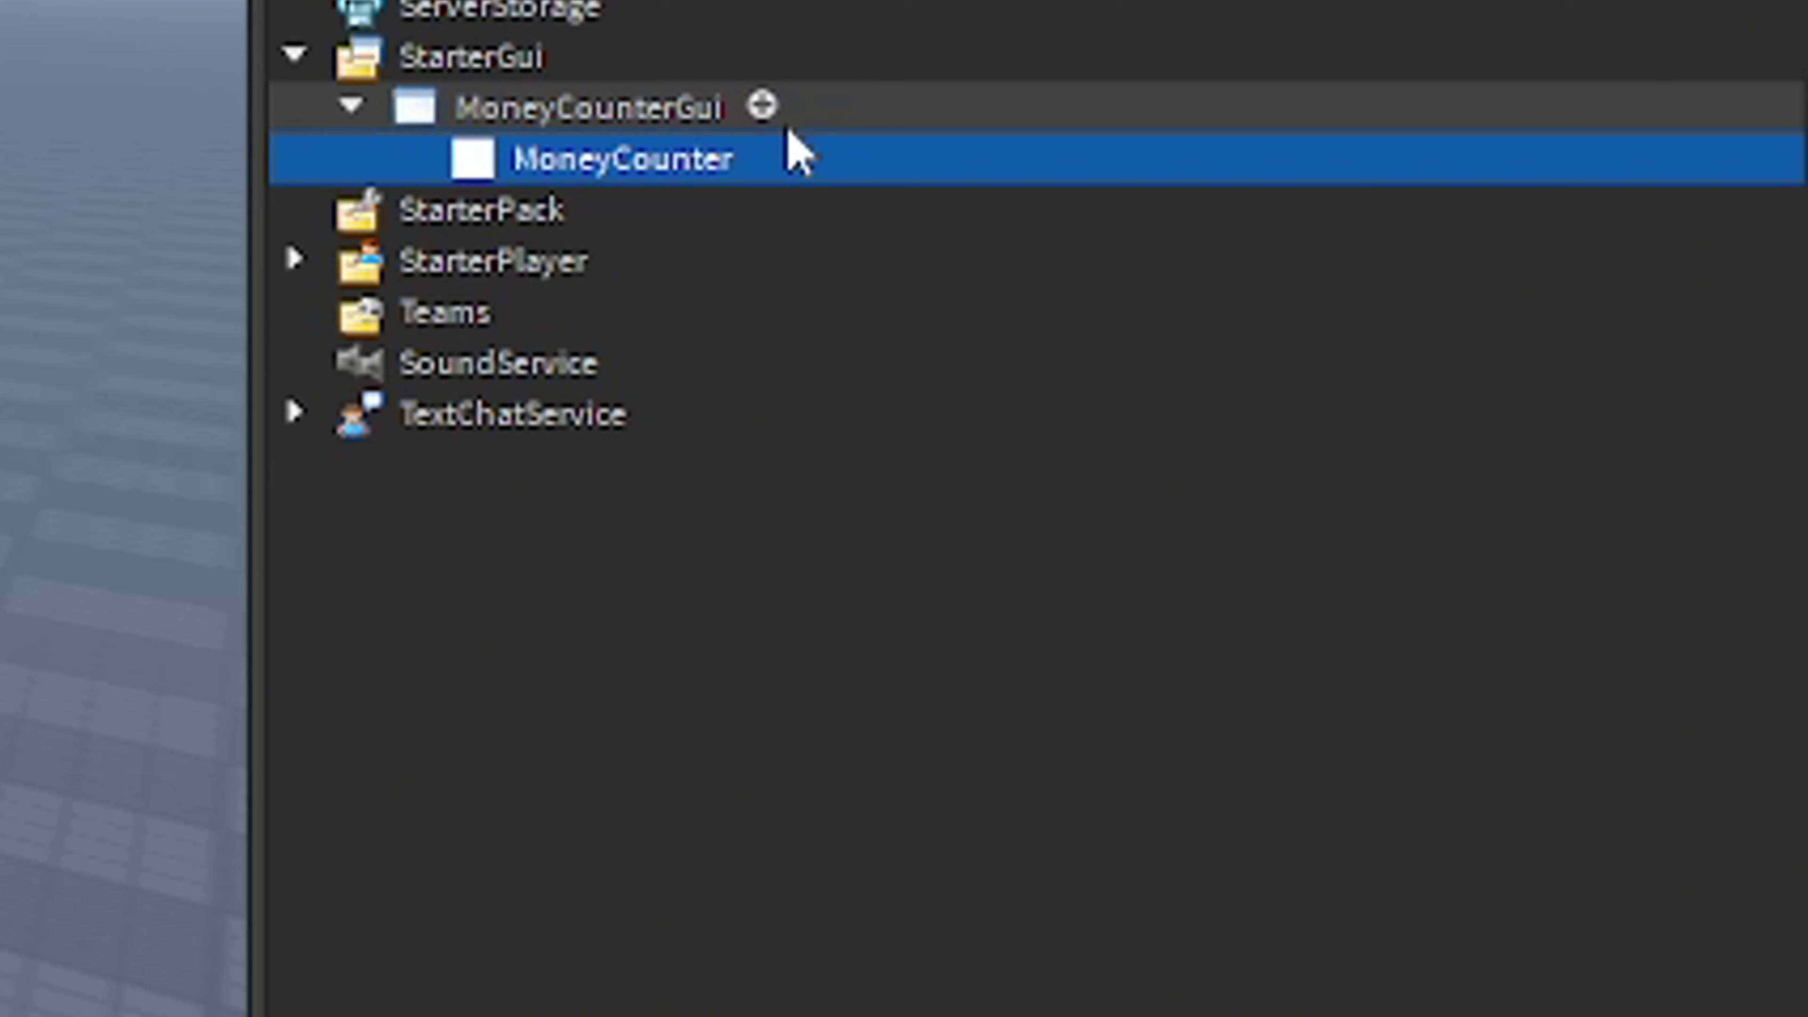
left_click(1462, 342)
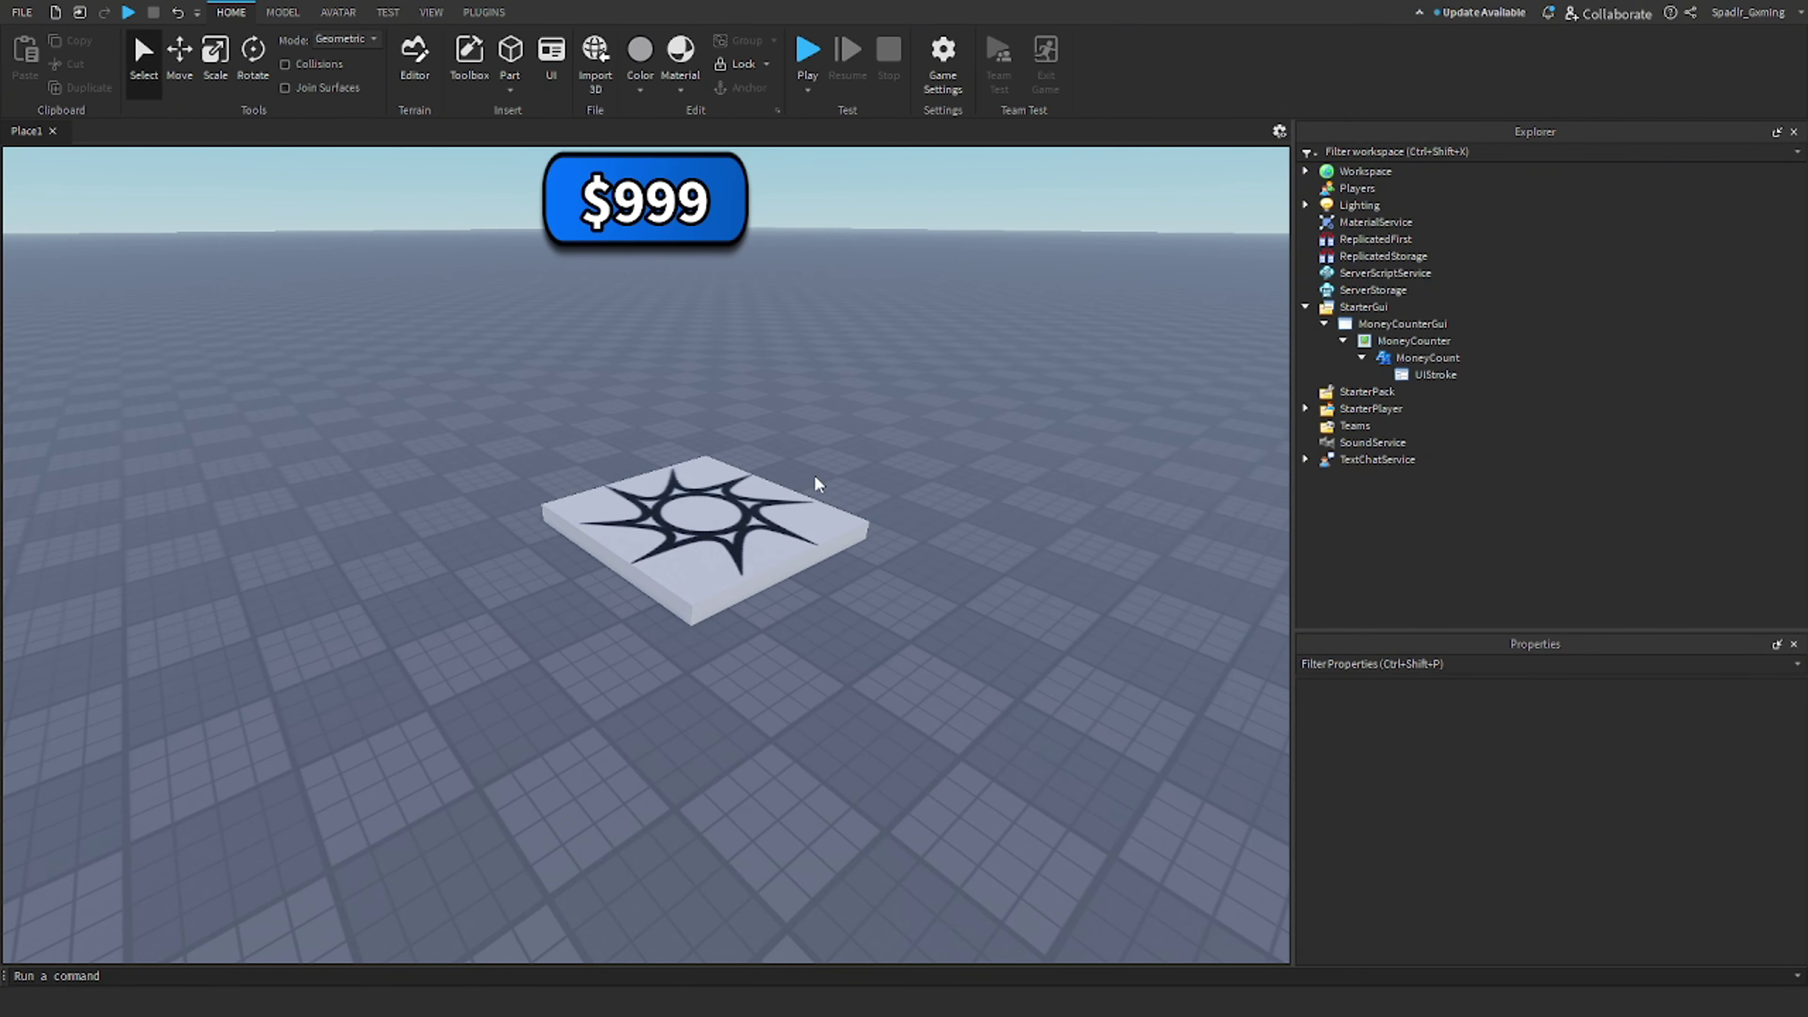
Move the camera through the 3D scene toward the baseplate
key("d")
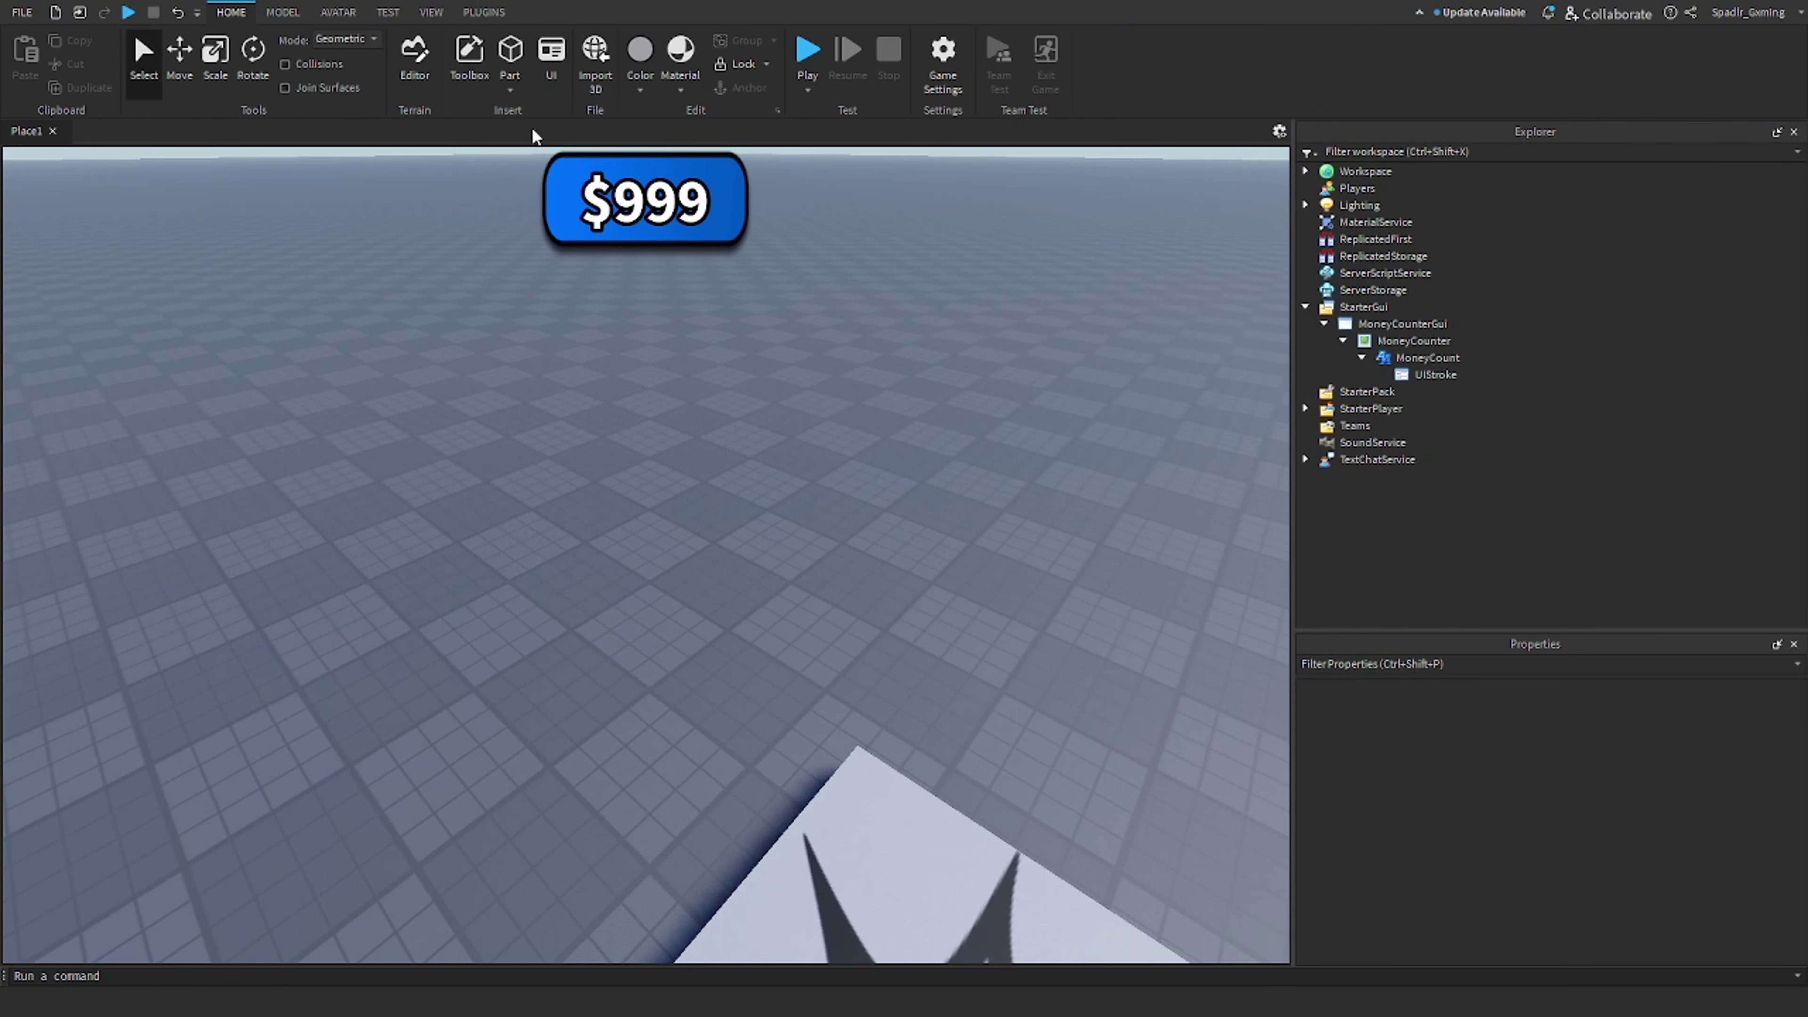
key("d")
key("w")
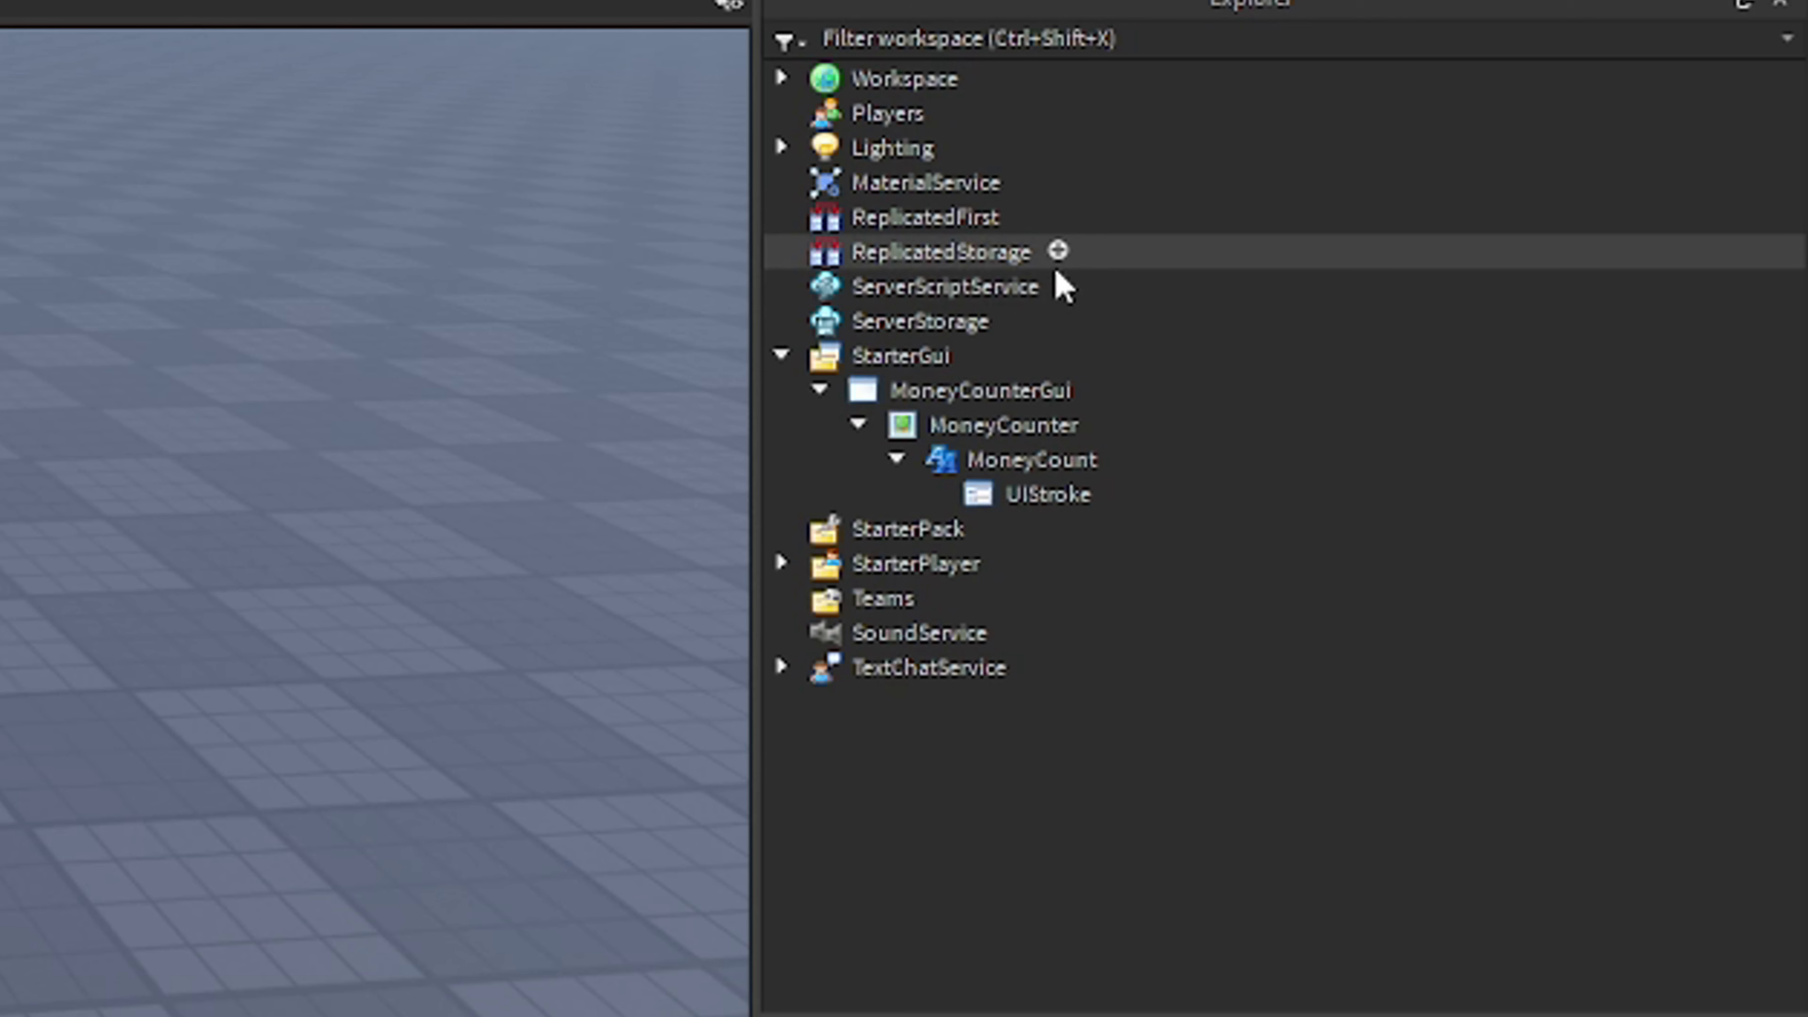
Insert a Folder into ReplicatedStorage and name it Modules
left_click(1443, 257)
left_click(822, 391)
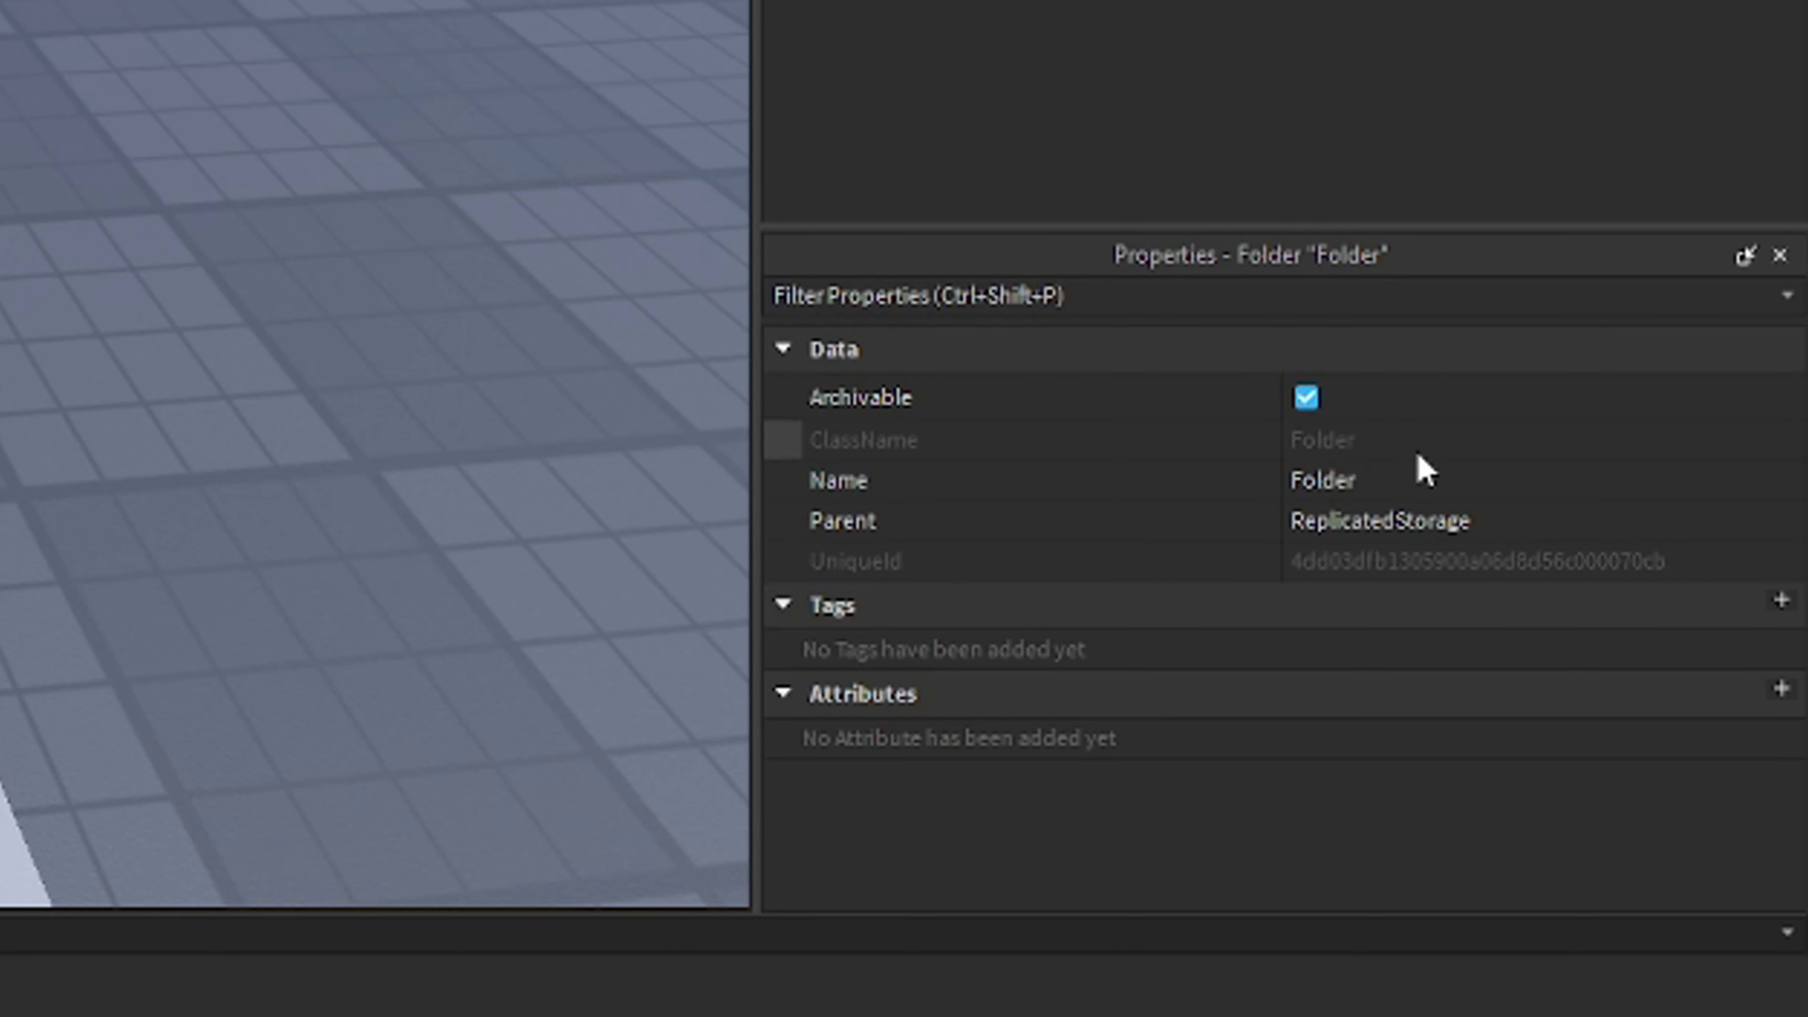
left_click(1421, 470)
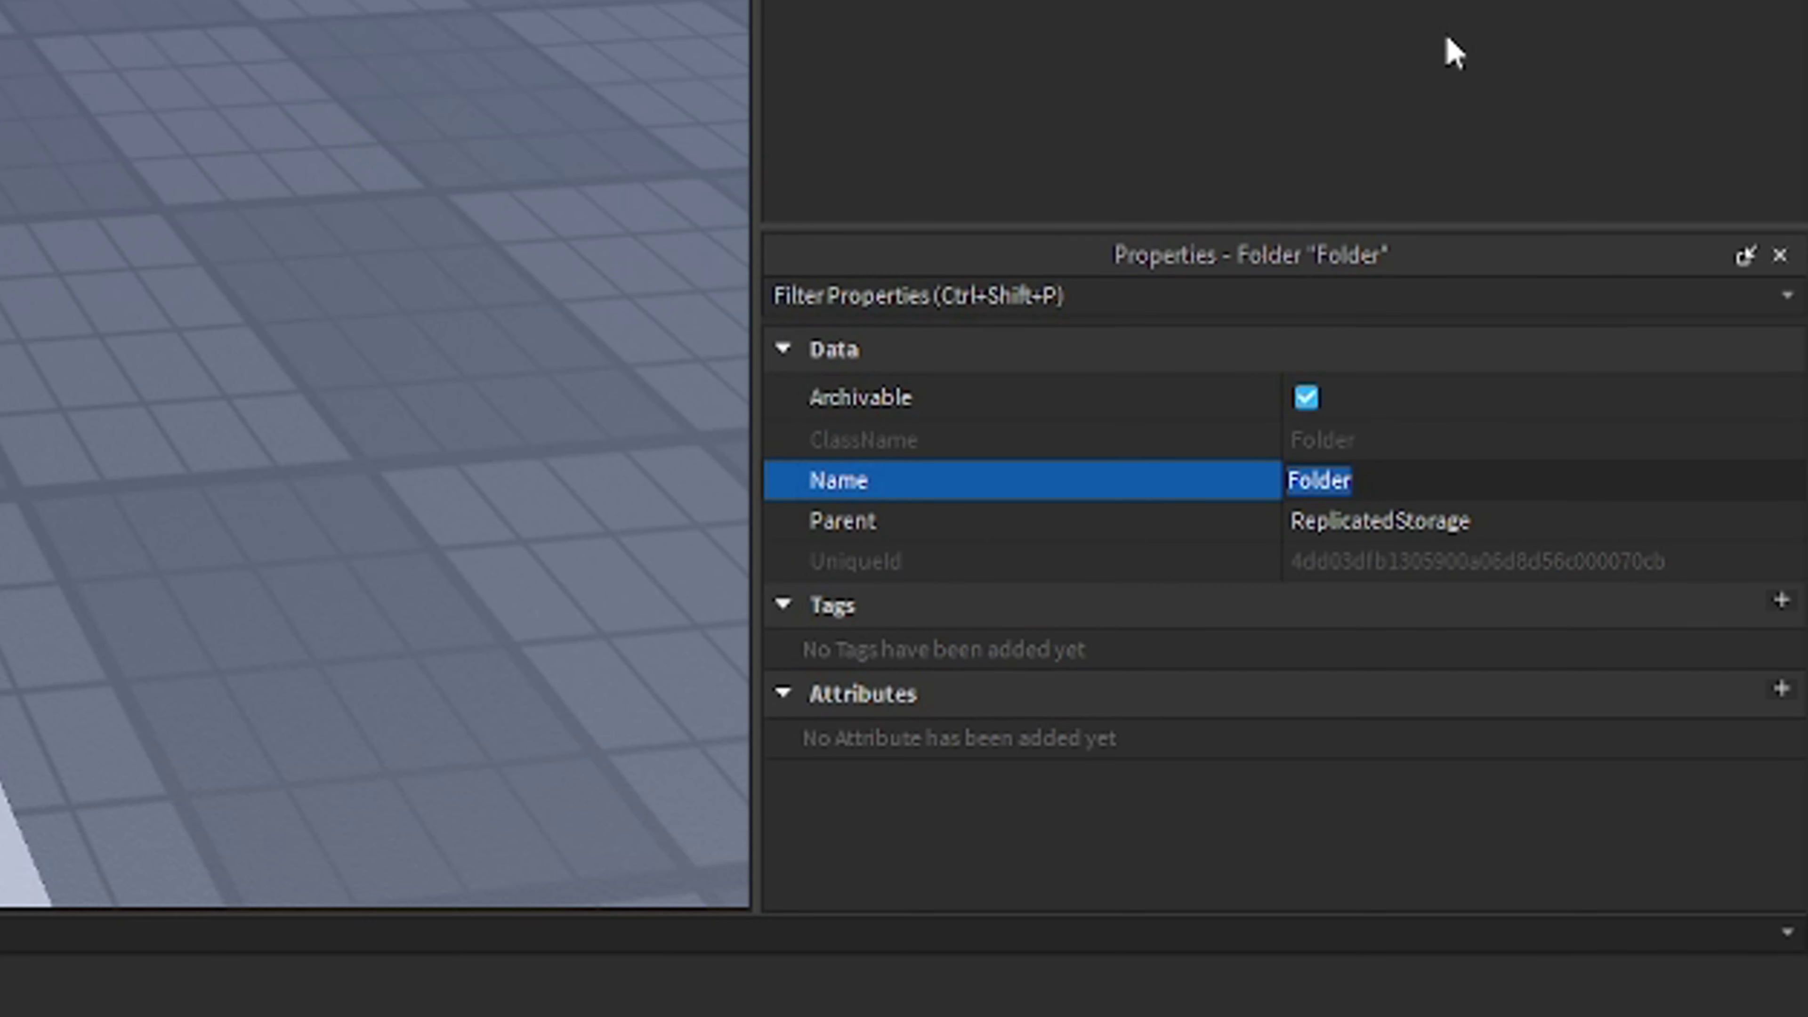
type("Modules")
key("Return")
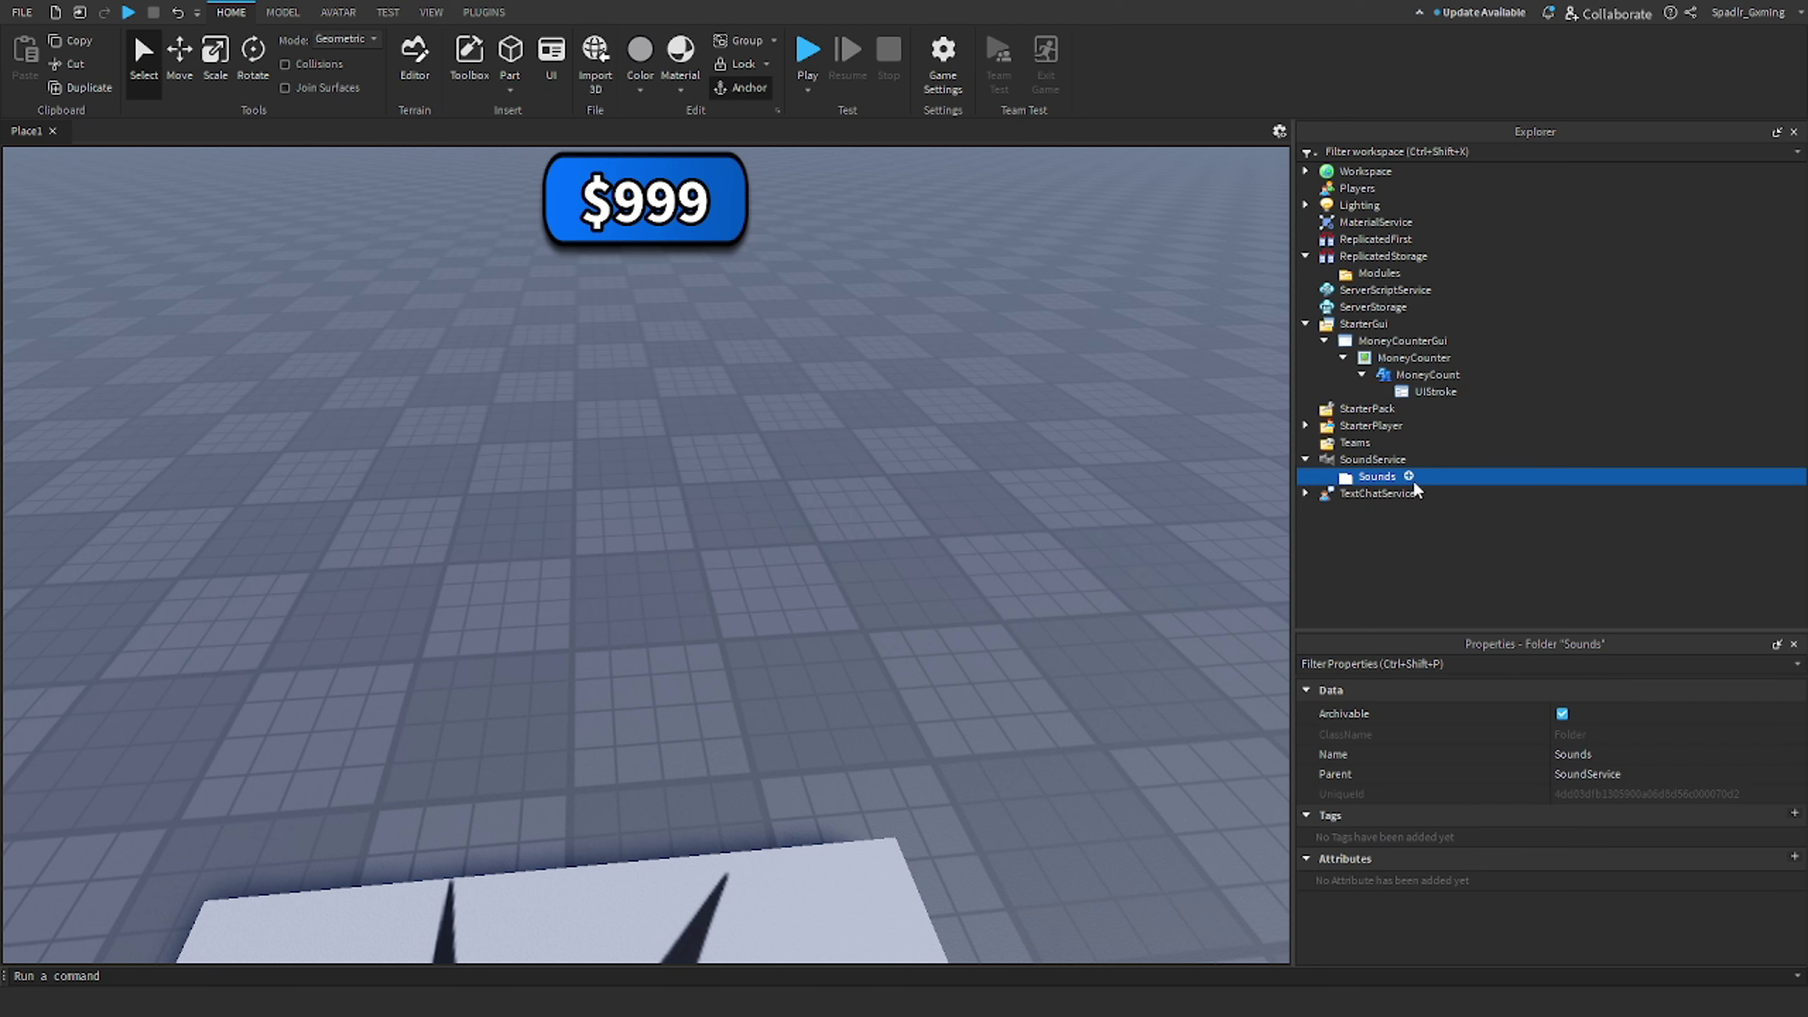
Insert two Sound objects into the Sounds folder
left_click(1413, 478)
type("sounds")
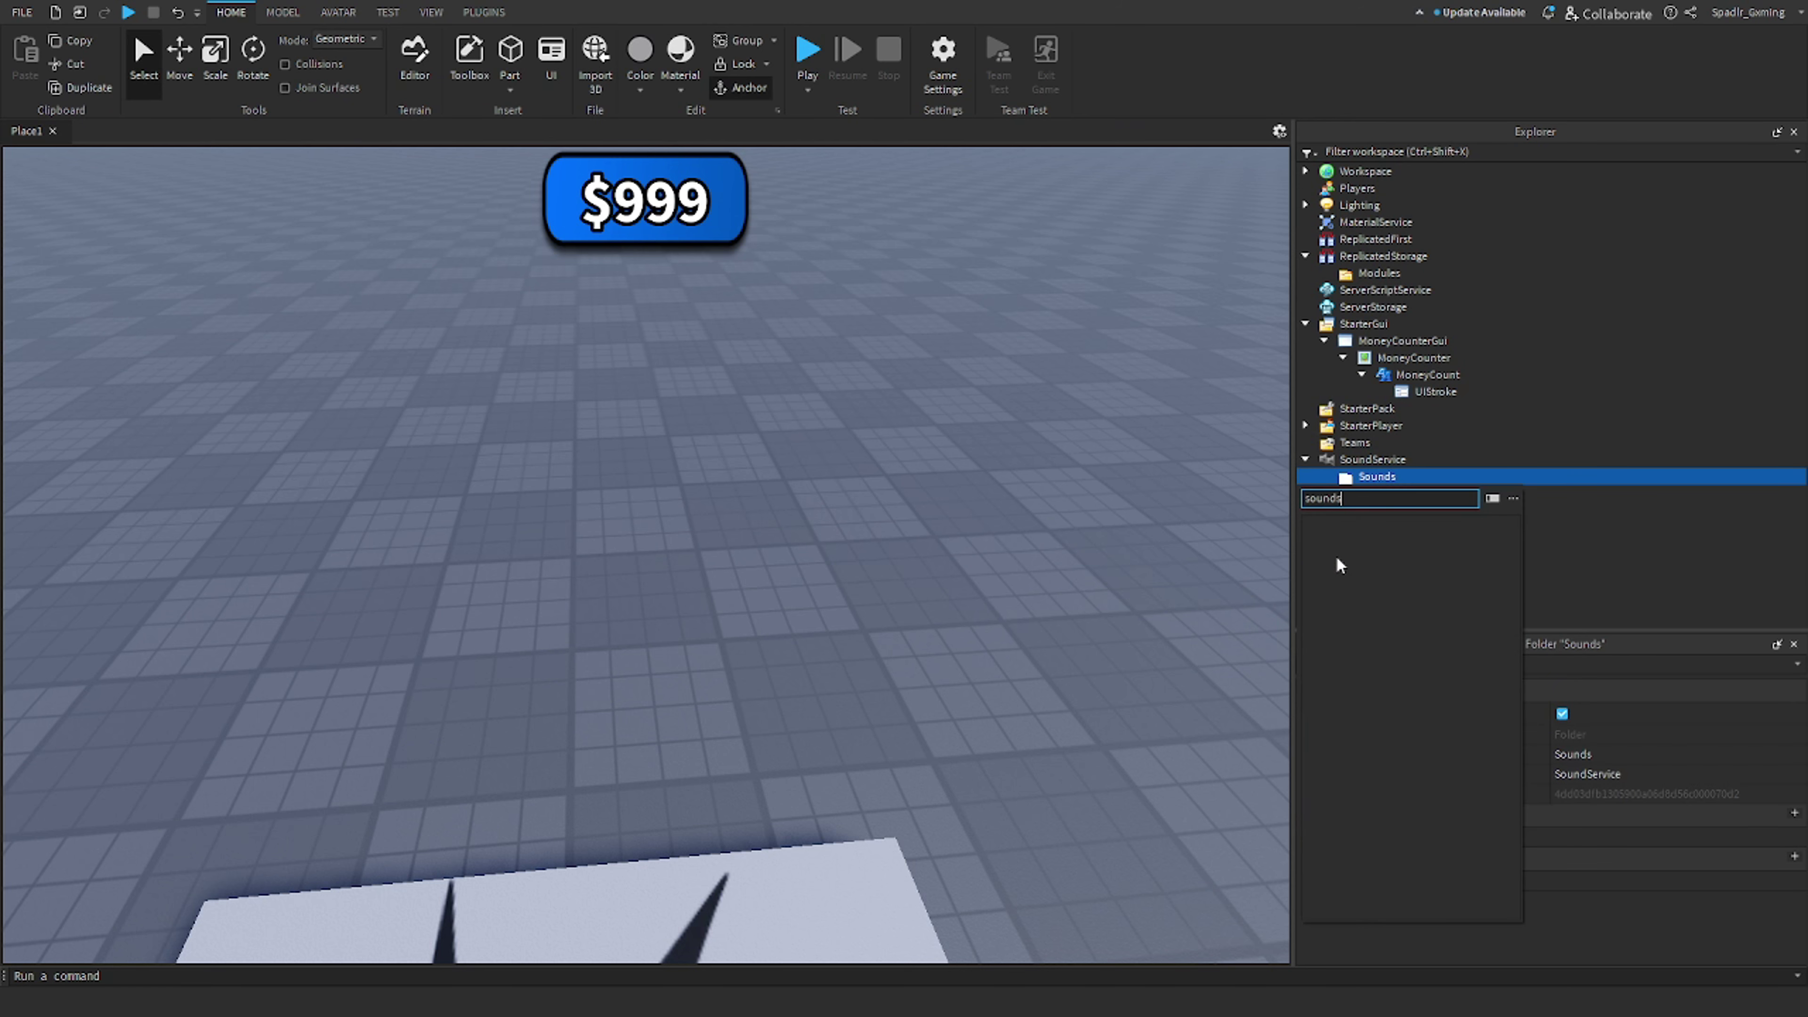
key("Return")
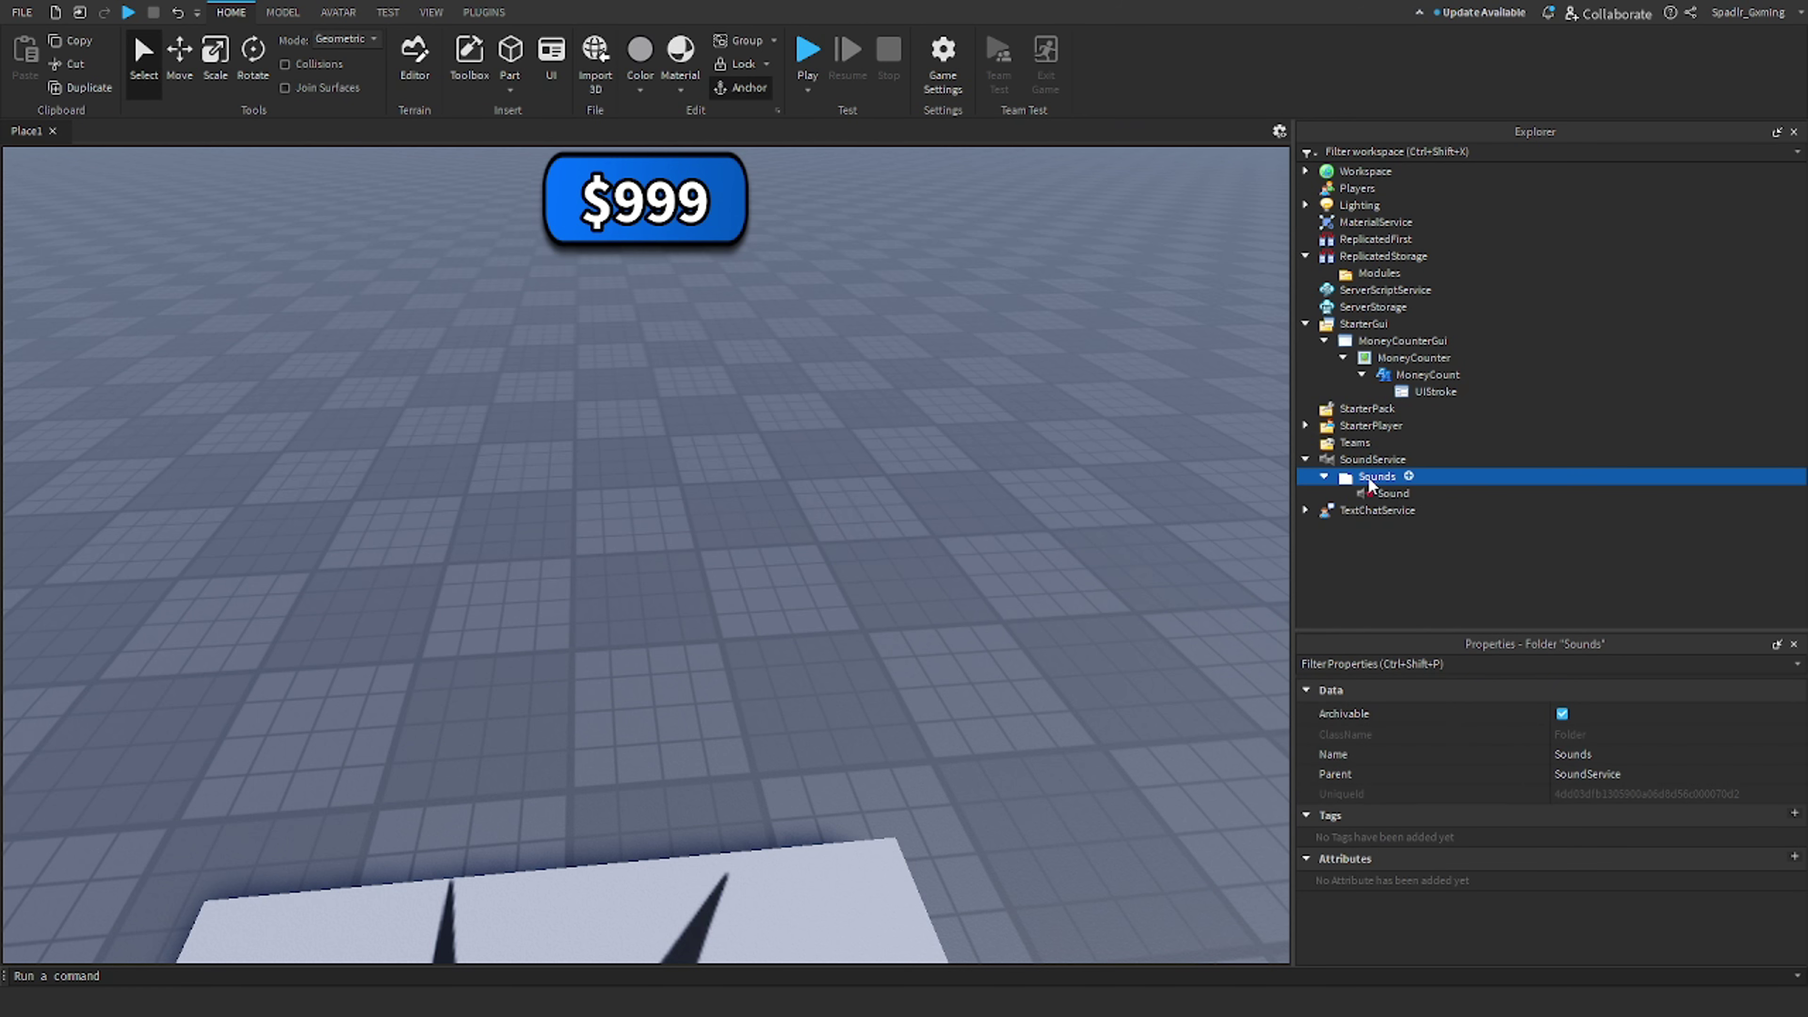
left_click(1408, 475)
type("sound")
key("Return")
Rename the two sounds to ErrorSound and MoneySound
left_click(1637, 753)
type("Error")
key("Return")
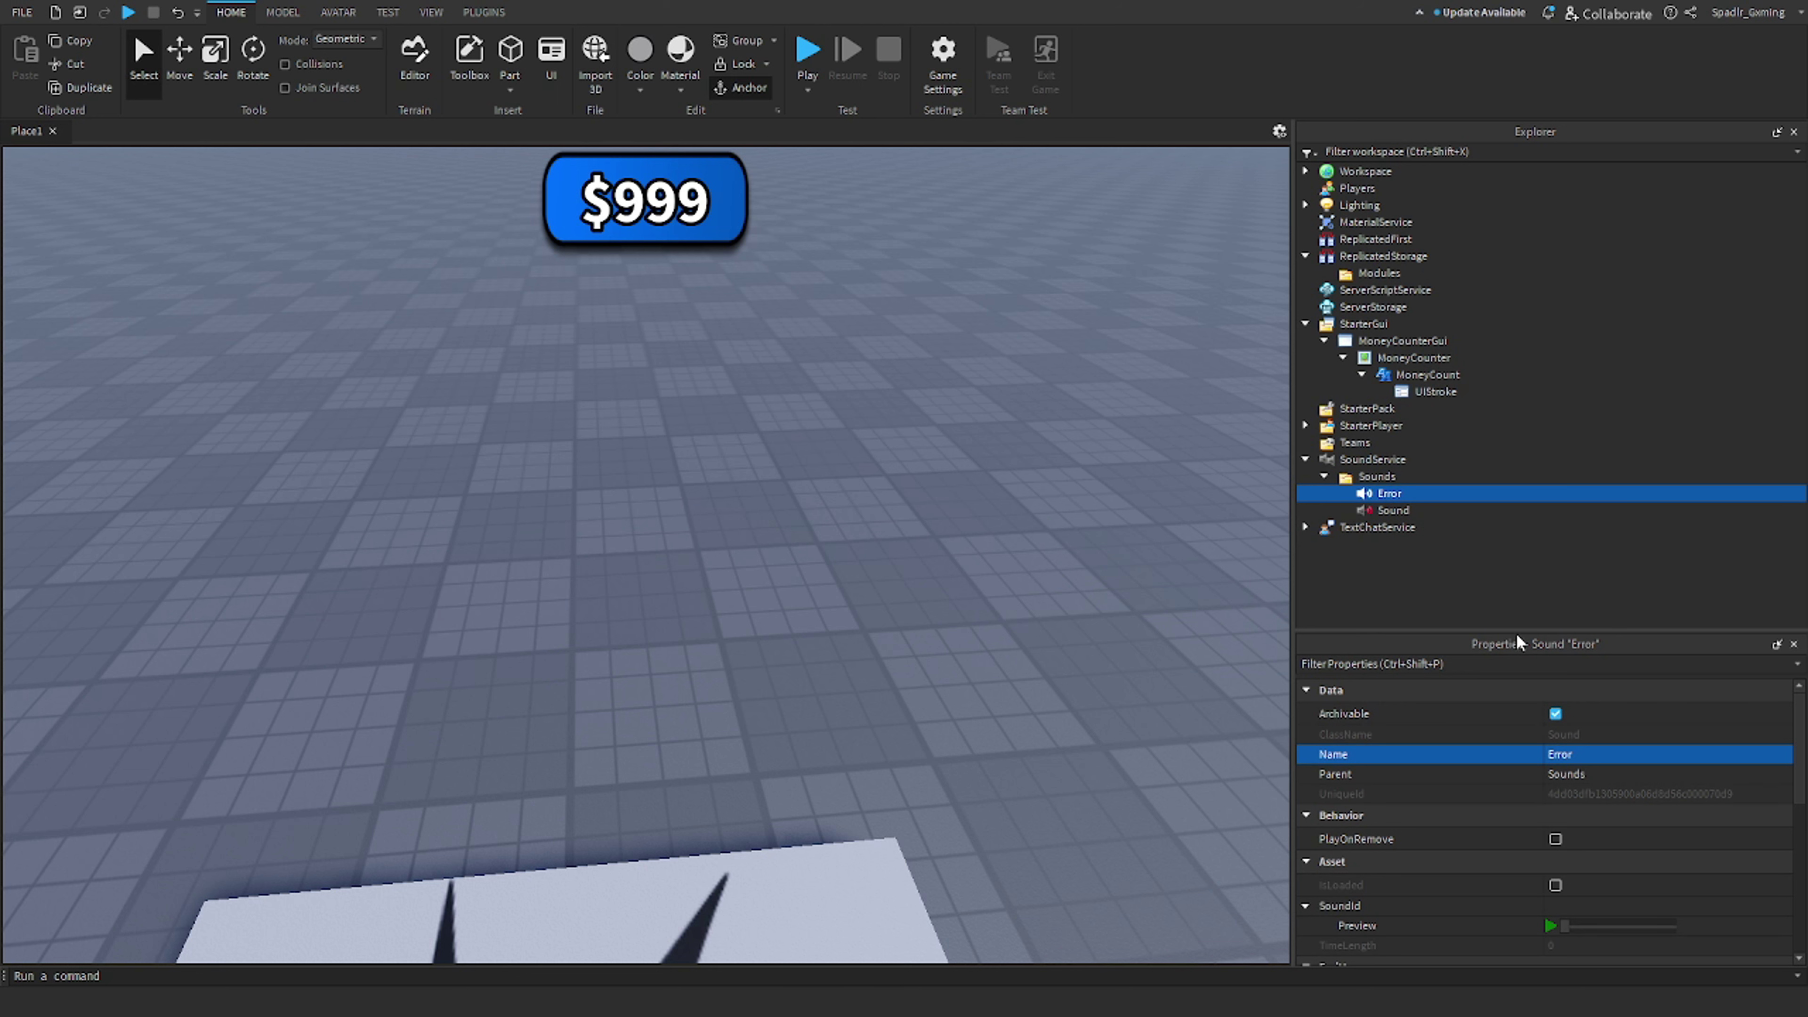
left_click(1621, 753)
left_click(1621, 752)
type("Sound")
key("Return")
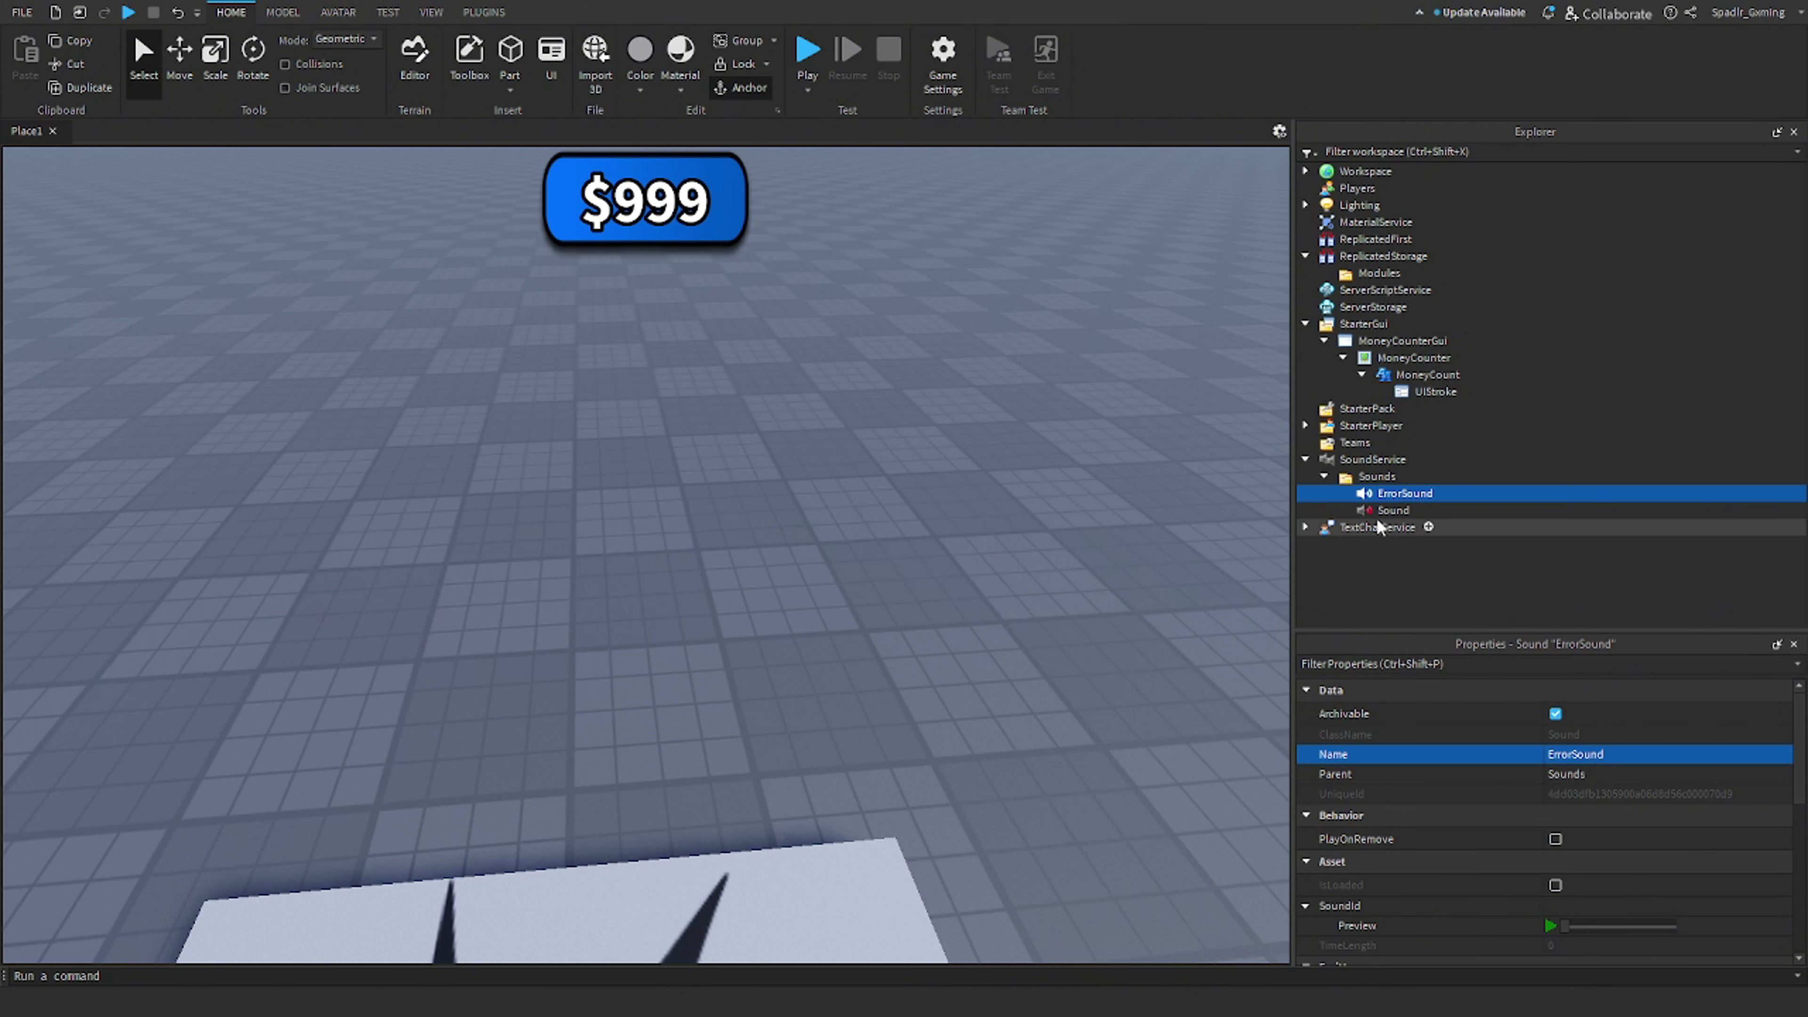
left_click(1394, 510)
left_click(1686, 753)
type("MoneySound")
key("Return")
Add a new Folder inside Workspace
left_click(718, 452)
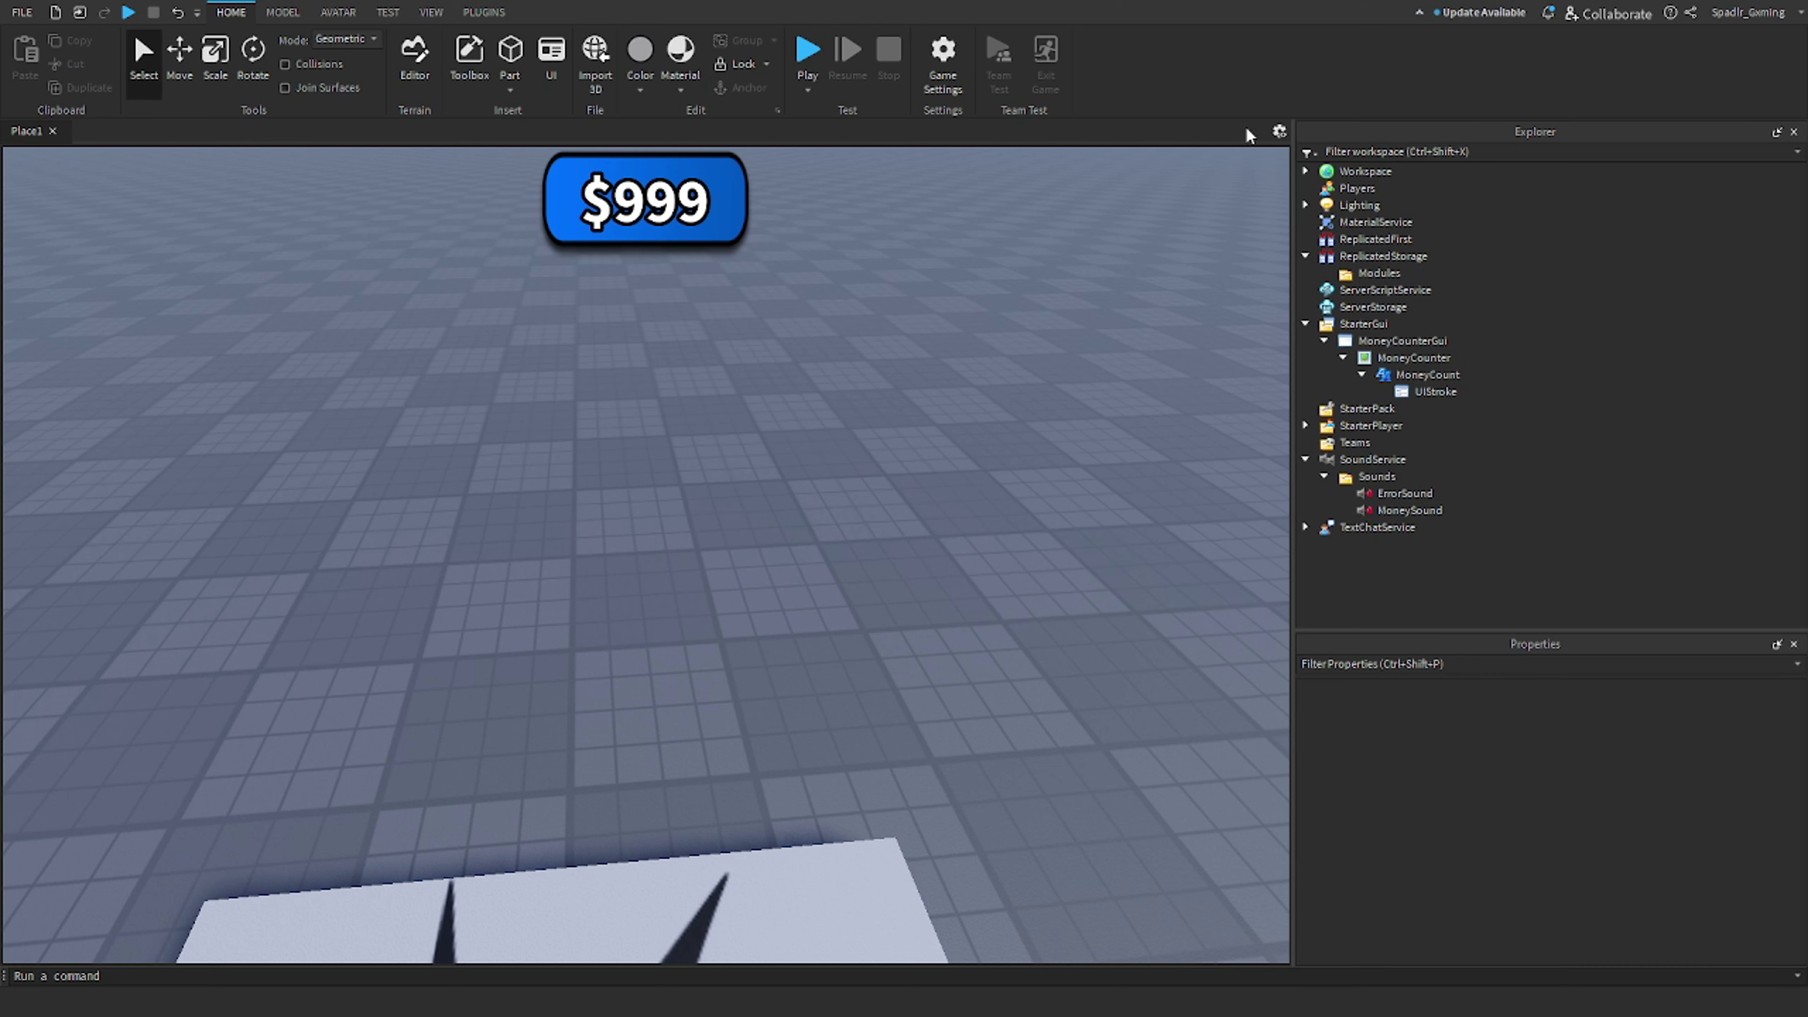
left_click(1305, 171)
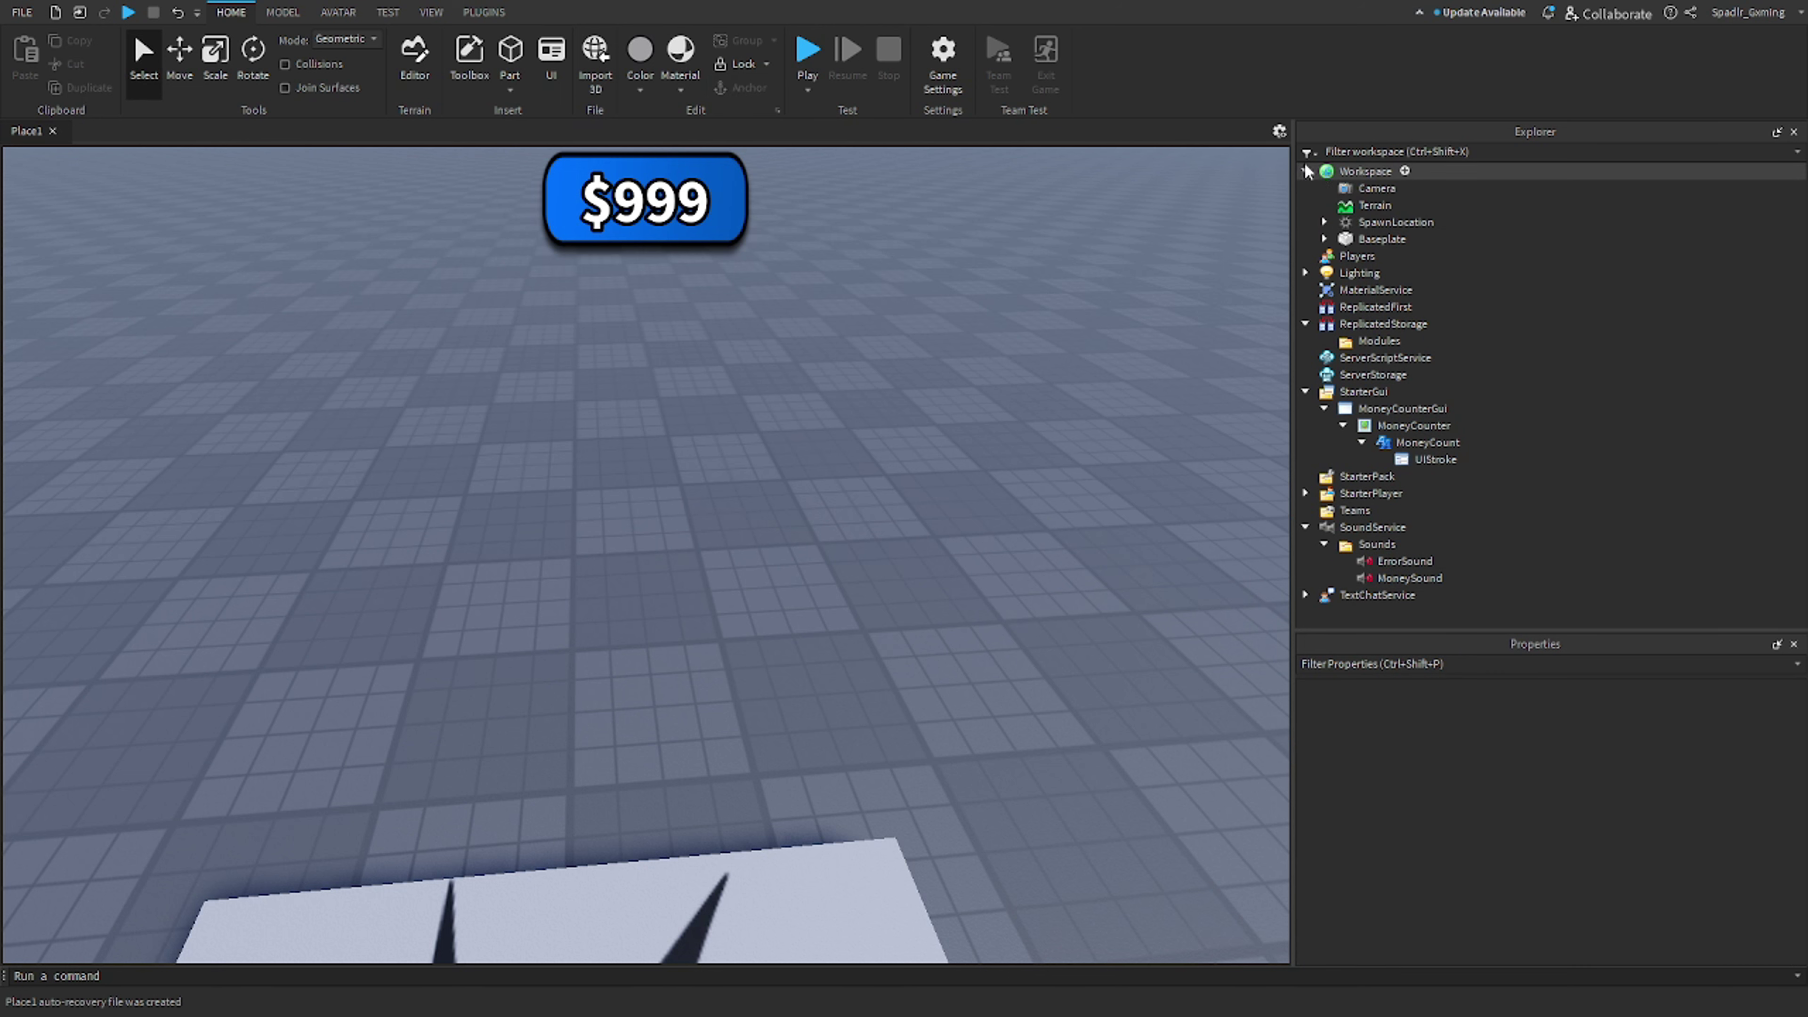
left_click(1405, 173)
left_click(1358, 292)
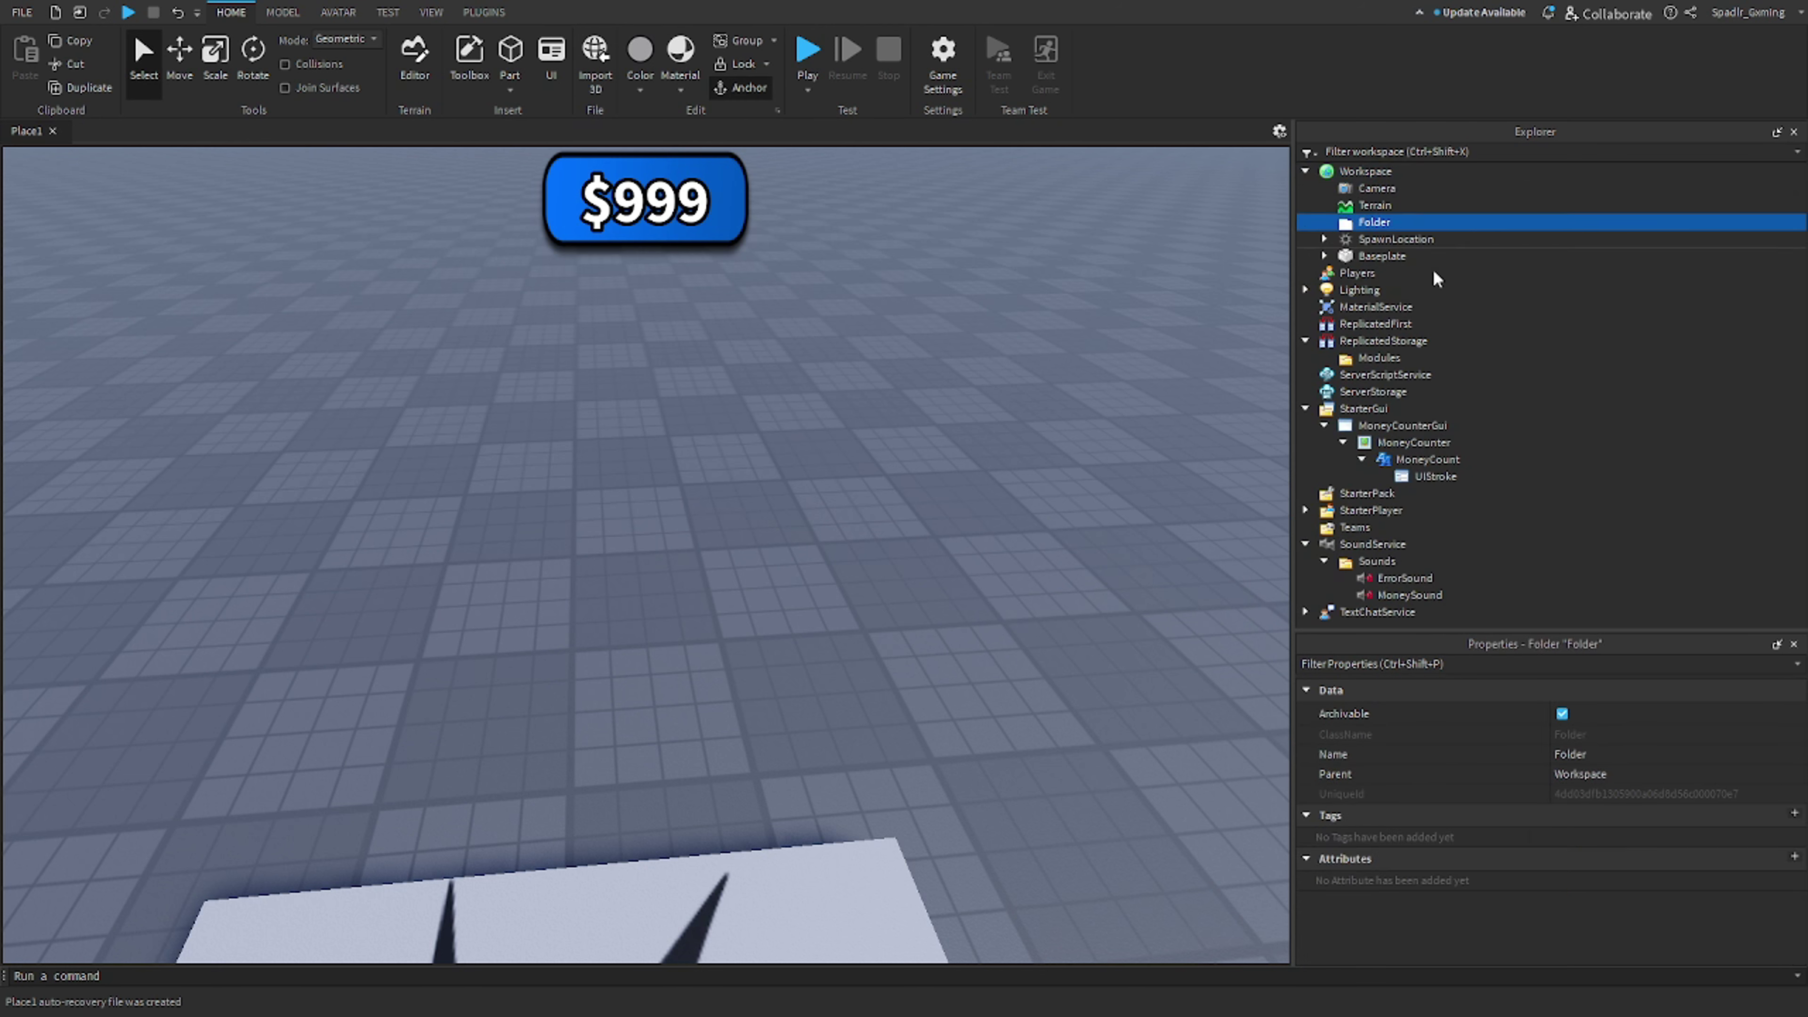